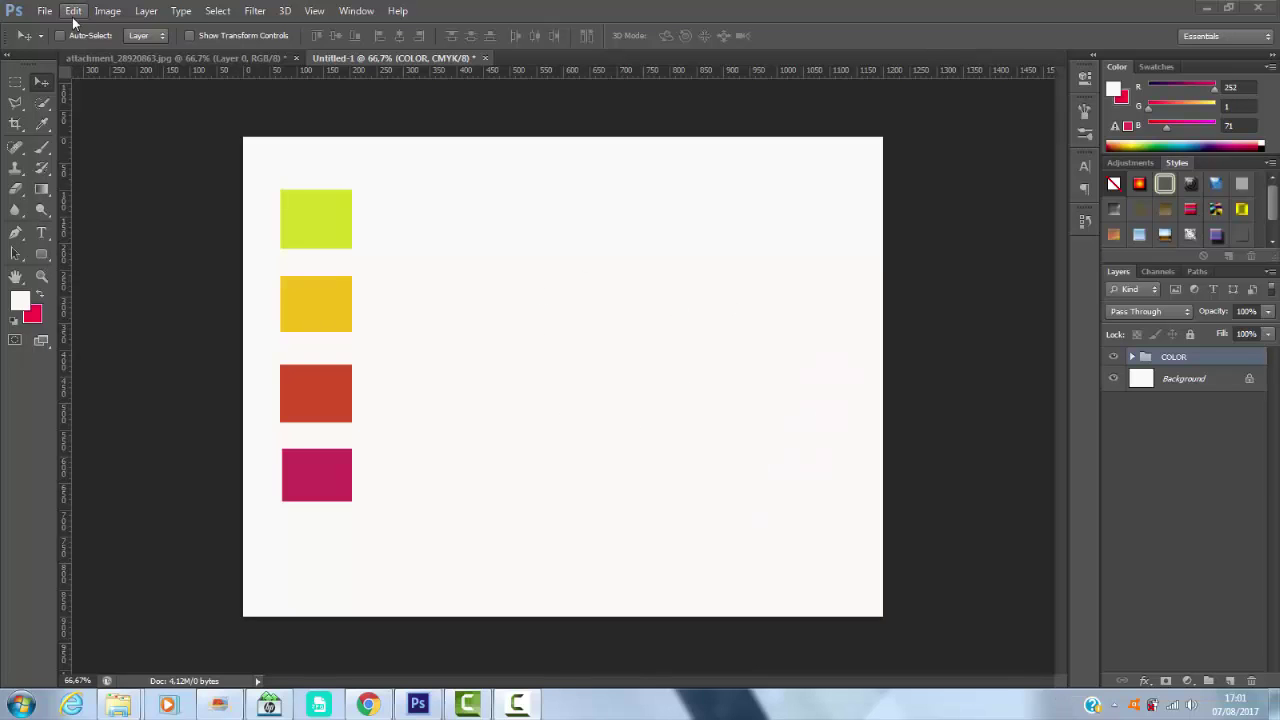
- Start placing an outside image into the four-swatch document with File > Place
click(44, 12)
click(78, 272)
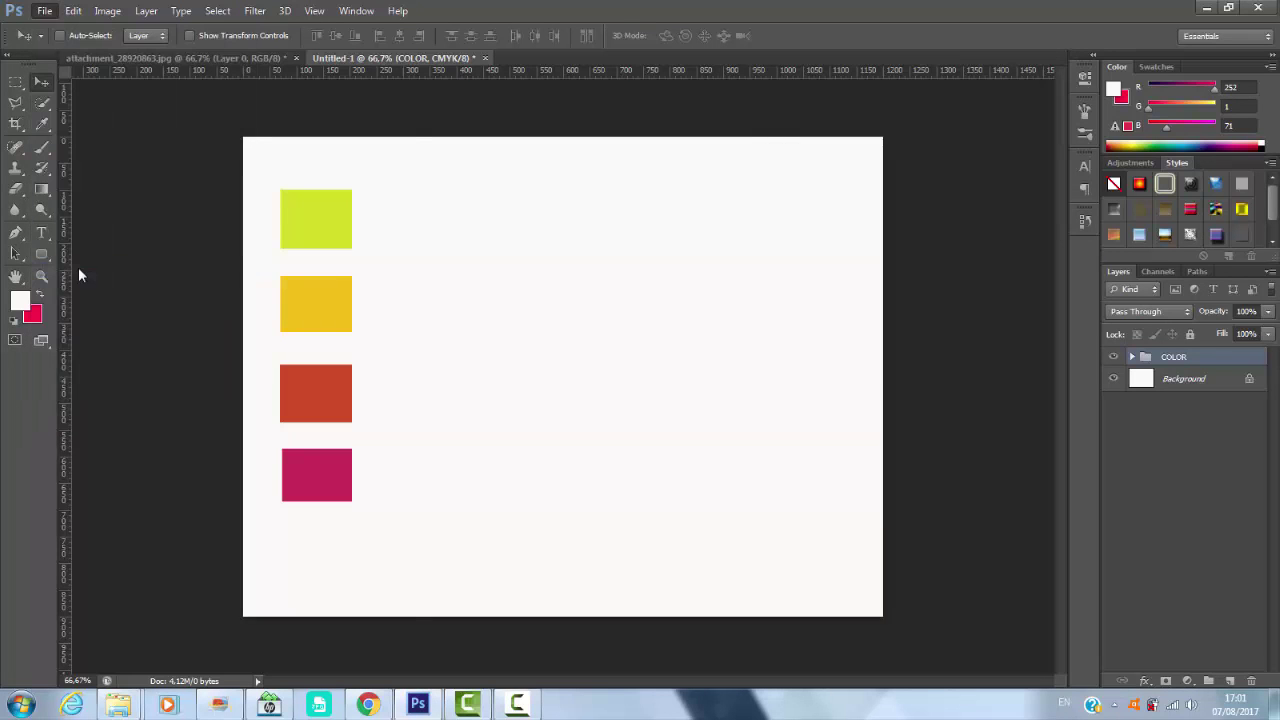
- Place the Africa silhouette file and scale it down to about 11.69%
double_click(546, 230)
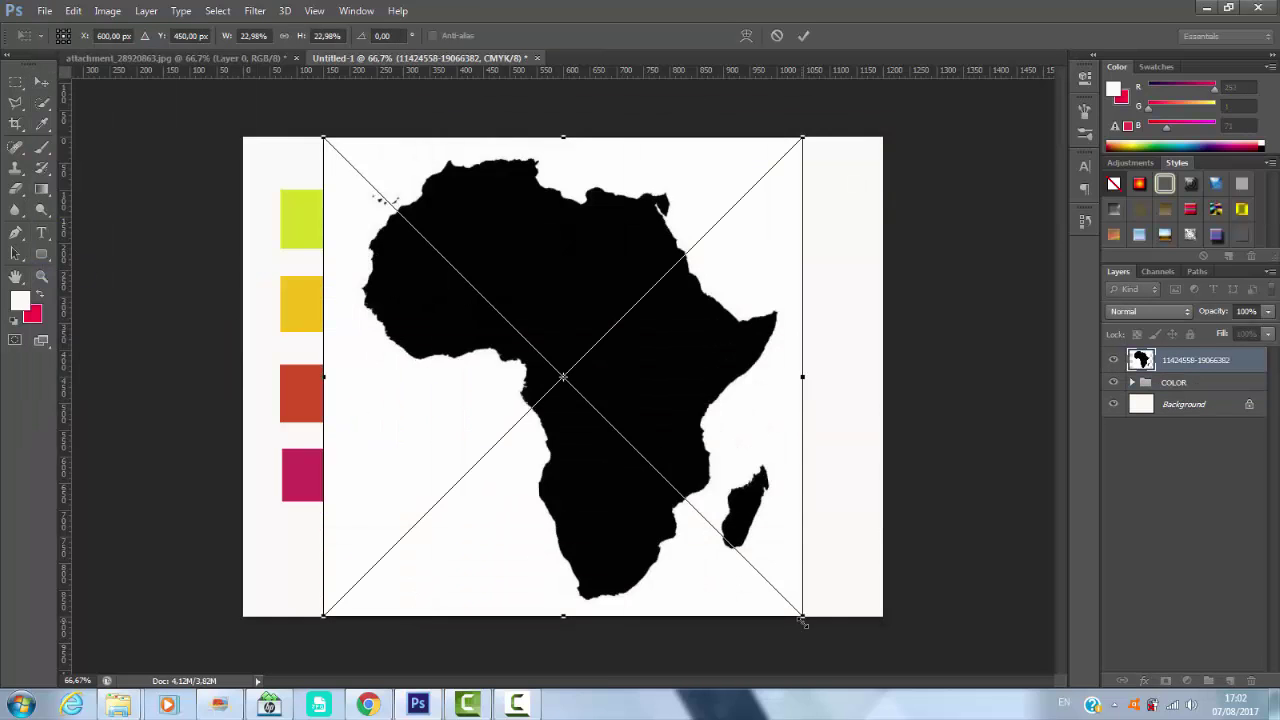
drag(803, 620, 690, 520)
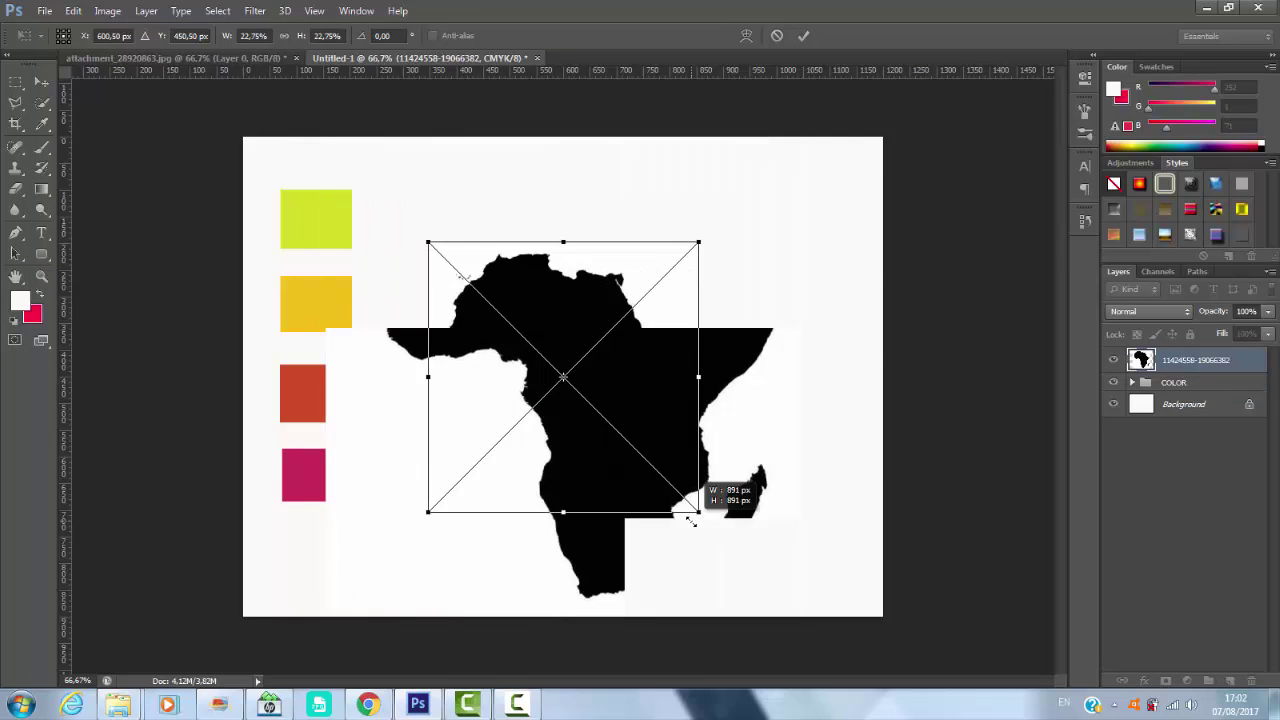
mouse_move(690, 520)
mouse_down()
mouse_move(665, 485)
mouse_move(688, 493)
mouse_up()
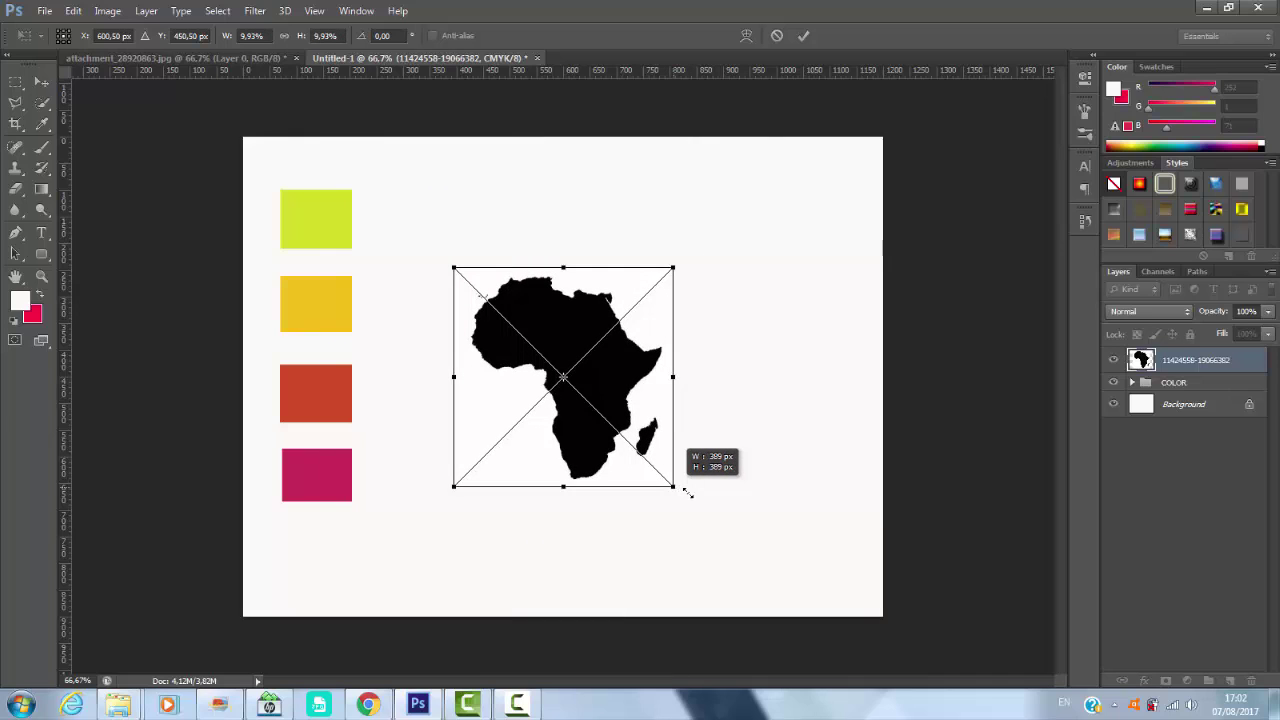
drag(688, 493, 689, 494)
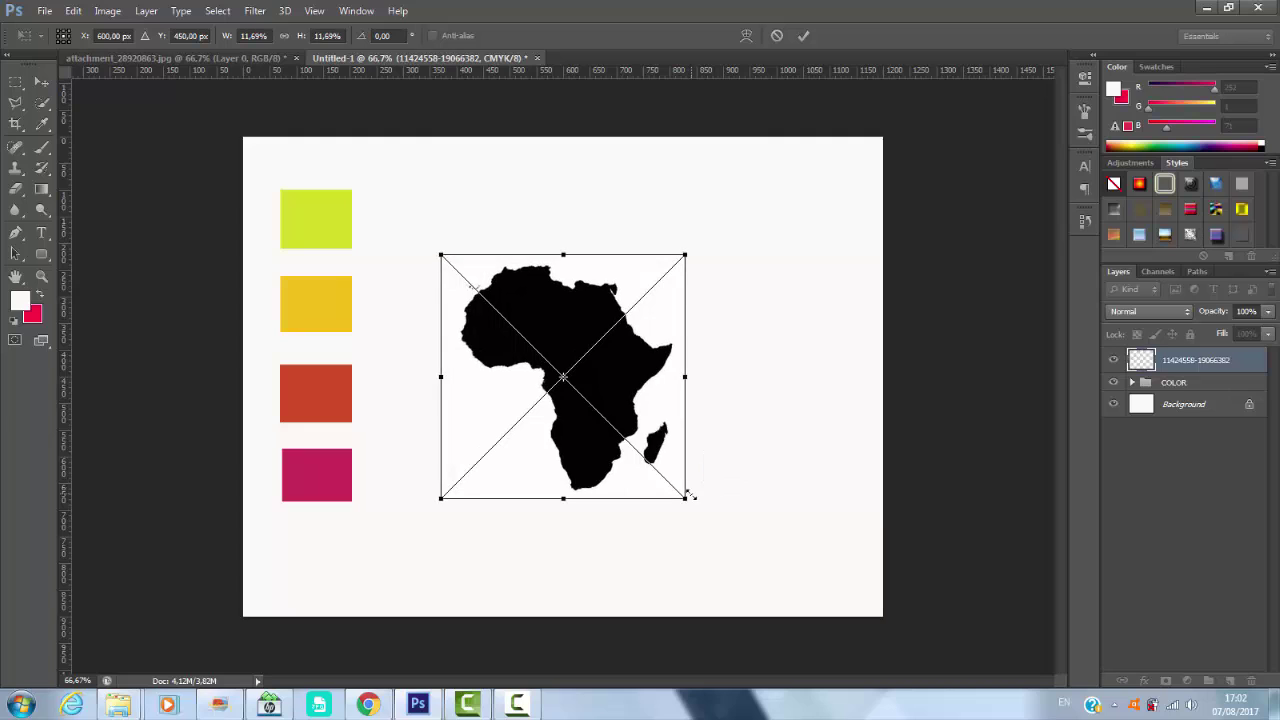
click(804, 37)
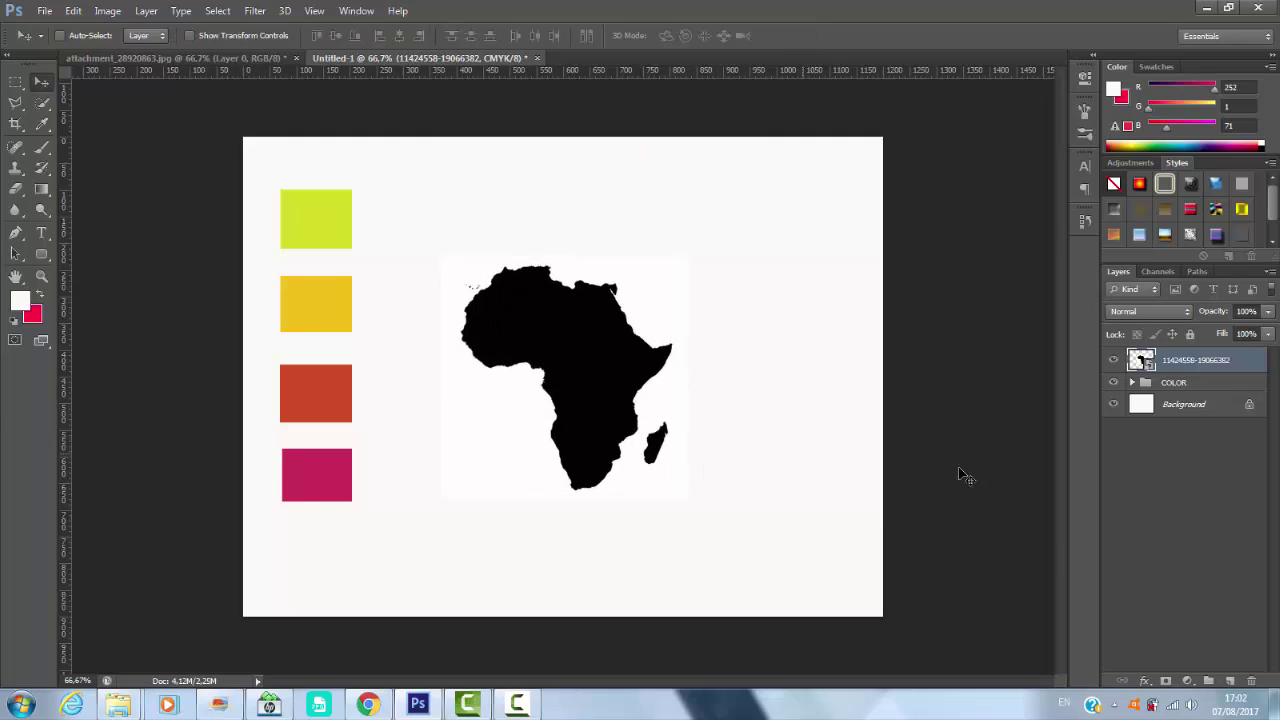
click(42, 254)
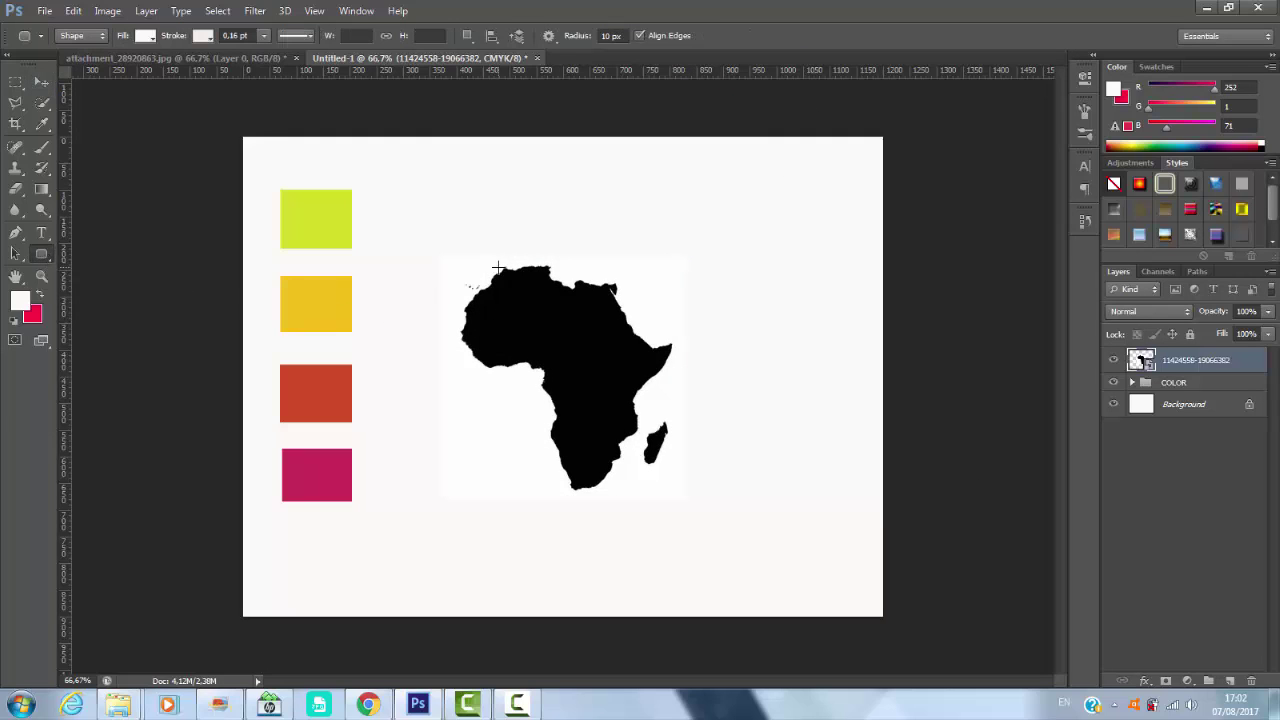
- Draw a small rounded bar on Africa's top edge with no stroke and yellow fill
drag(504, 266, 552, 271)
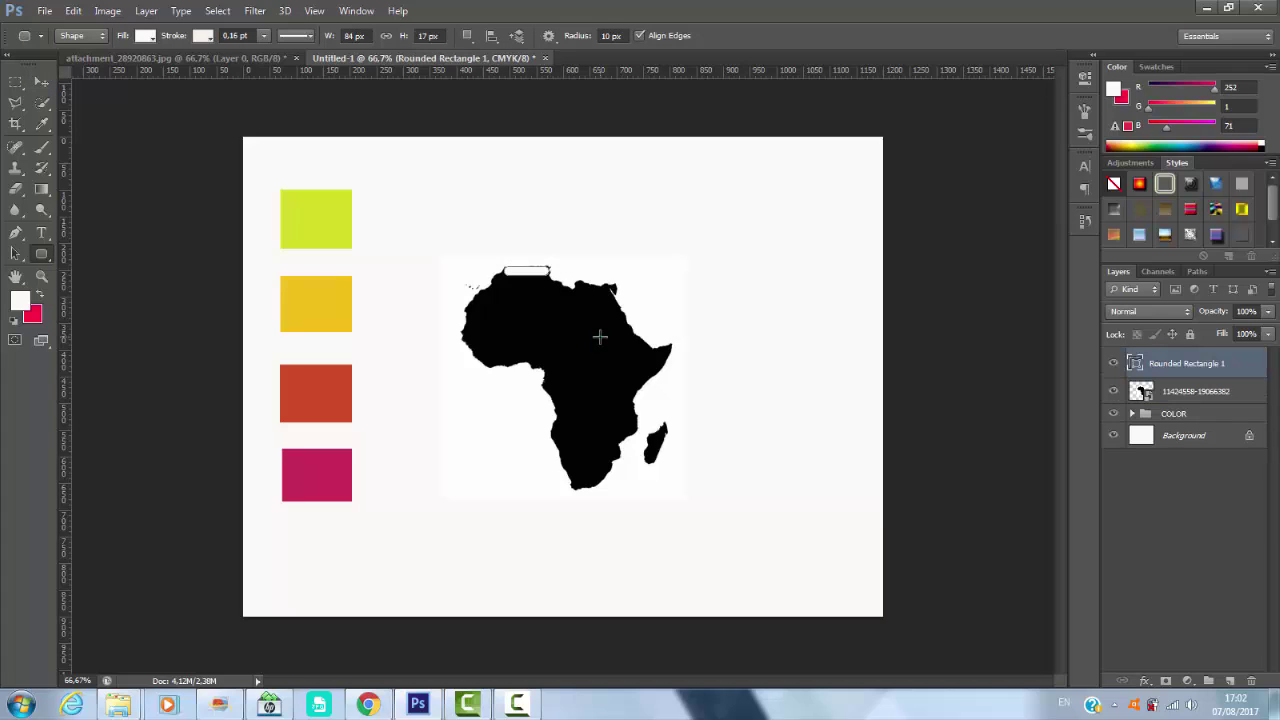
click(203, 36)
click(133, 69)
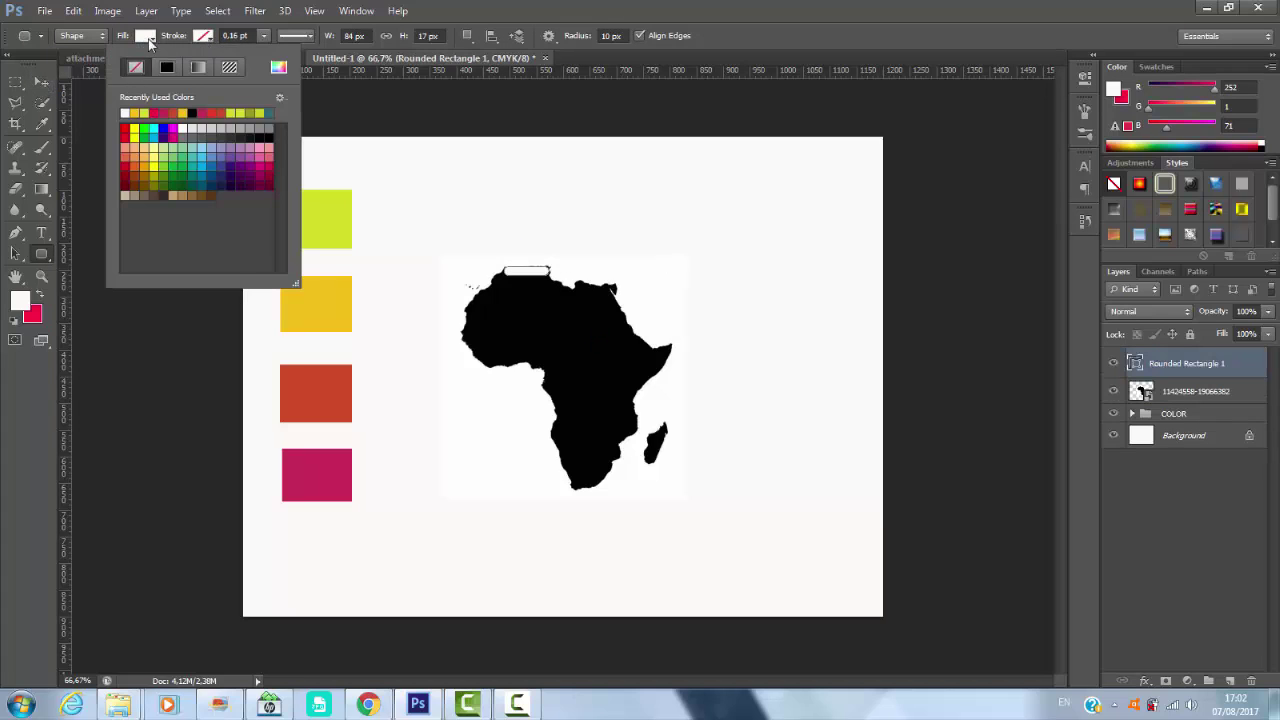
click(147, 38)
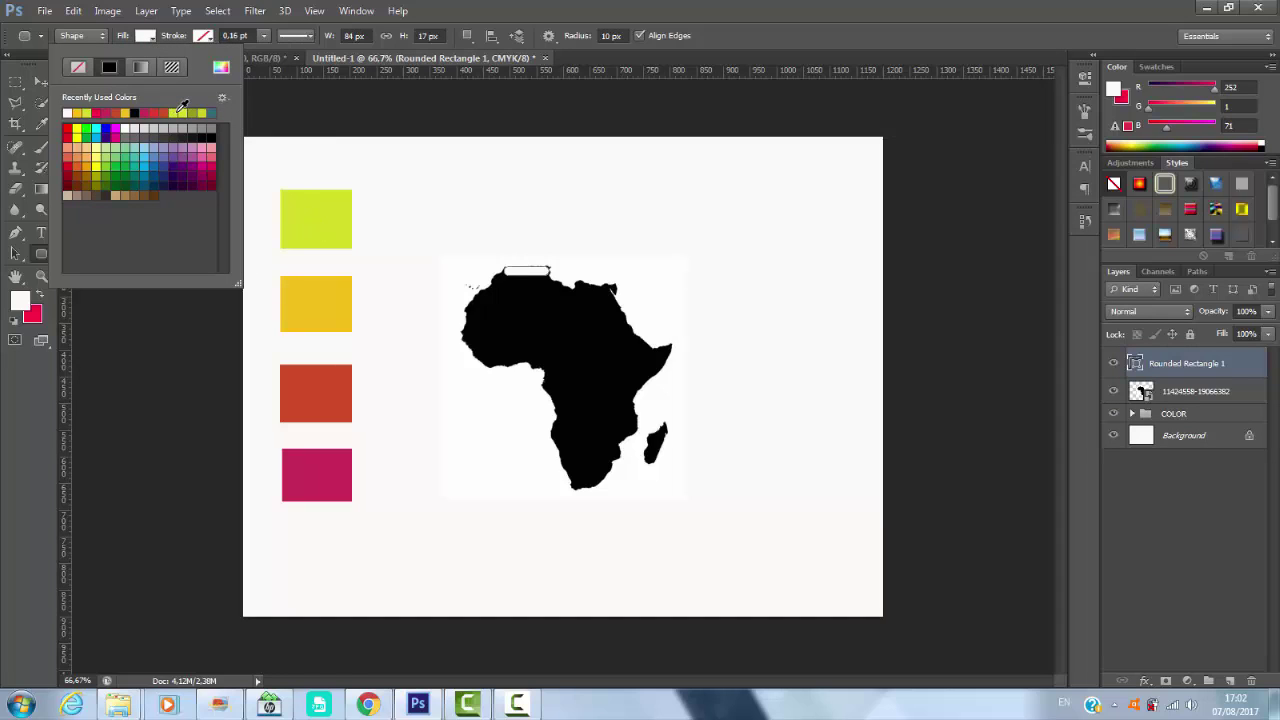
click(77, 112)
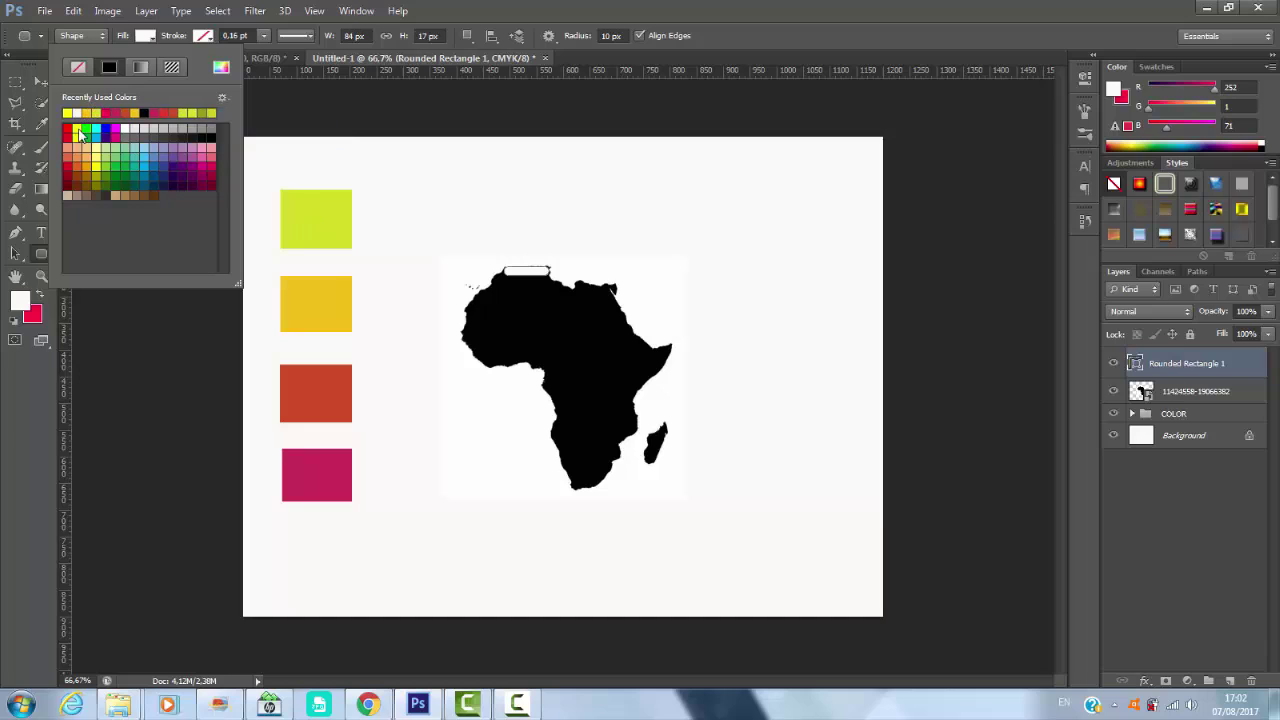
click(507, 7)
click(42, 81)
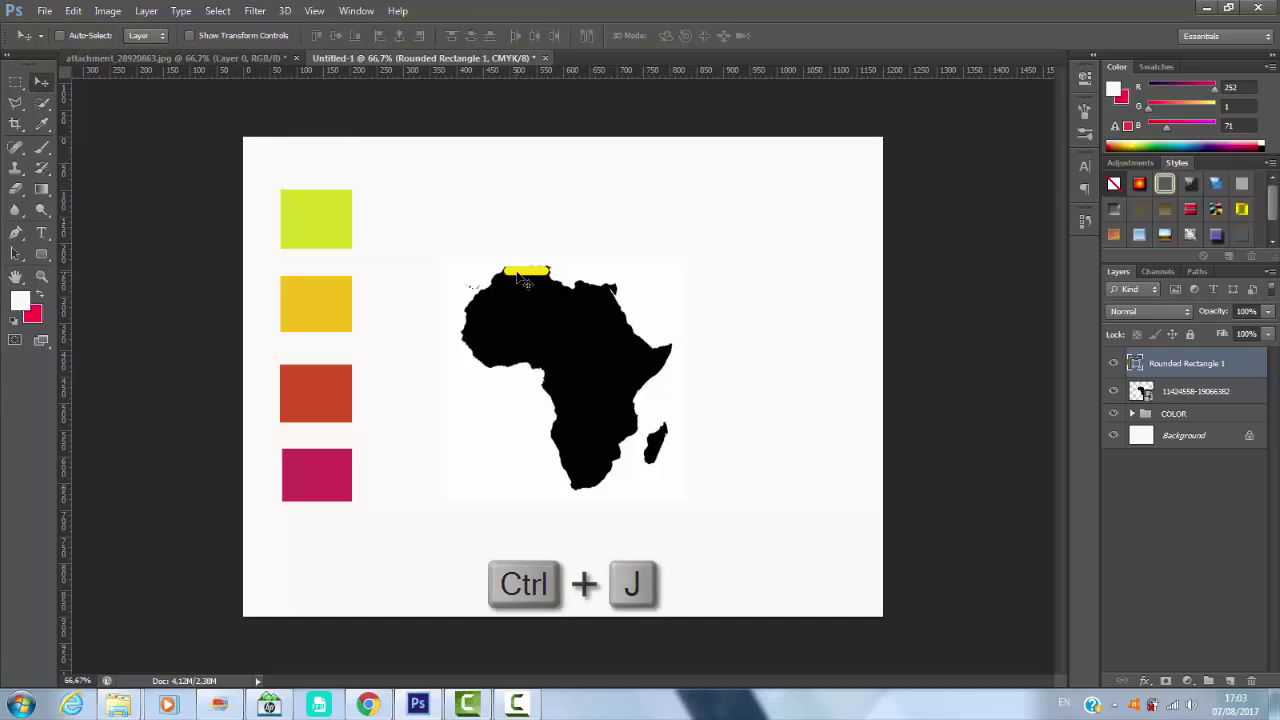
- Duplicate the yellow bar, nudge it down and widen it to the outline
key(ctrl+j)
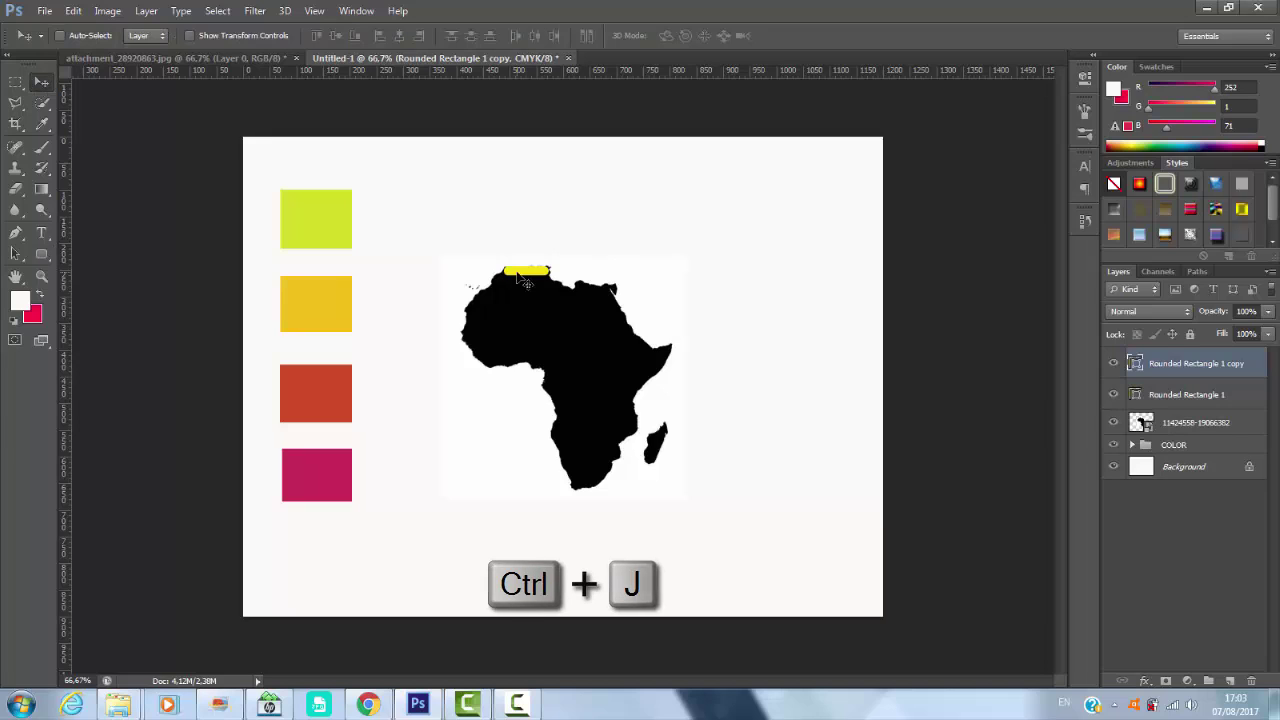
key(shift+Down)
key(shift+Down)
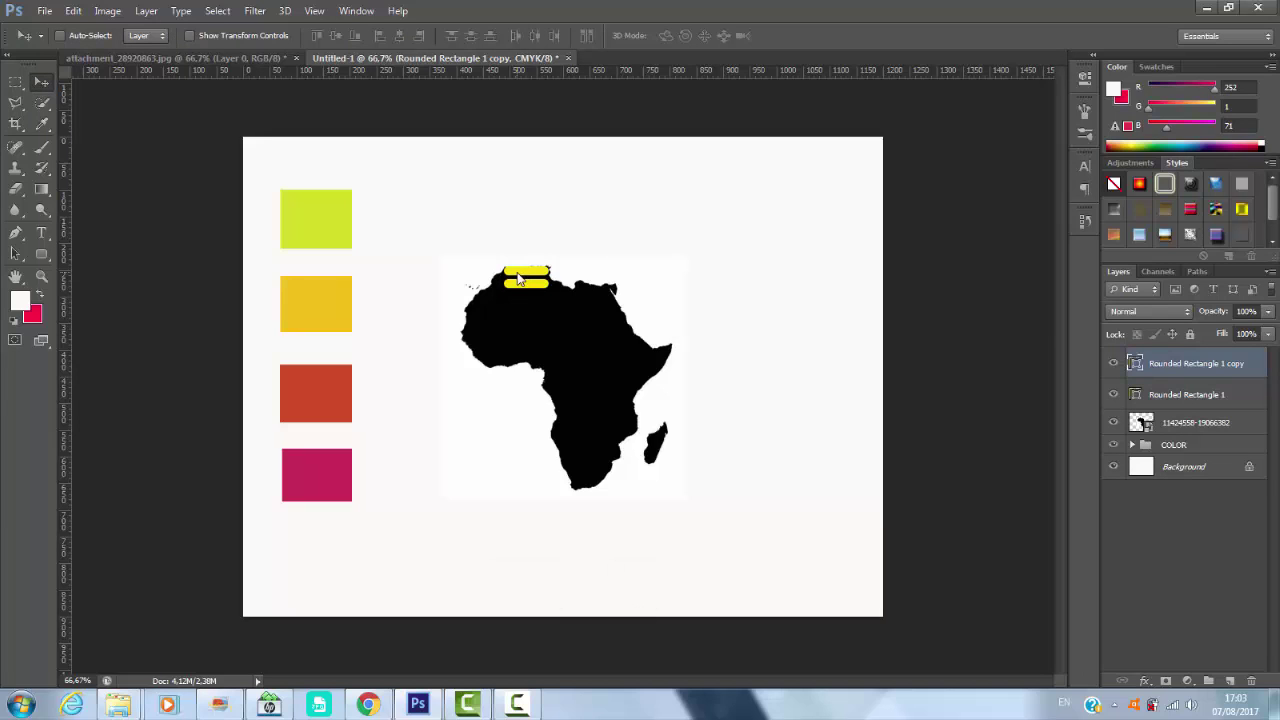
key(ctrl+t)
mouse_move(503, 283)
mouse_down()
mouse_move(491, 283)
mouse_move(564, 283)
mouse_up()
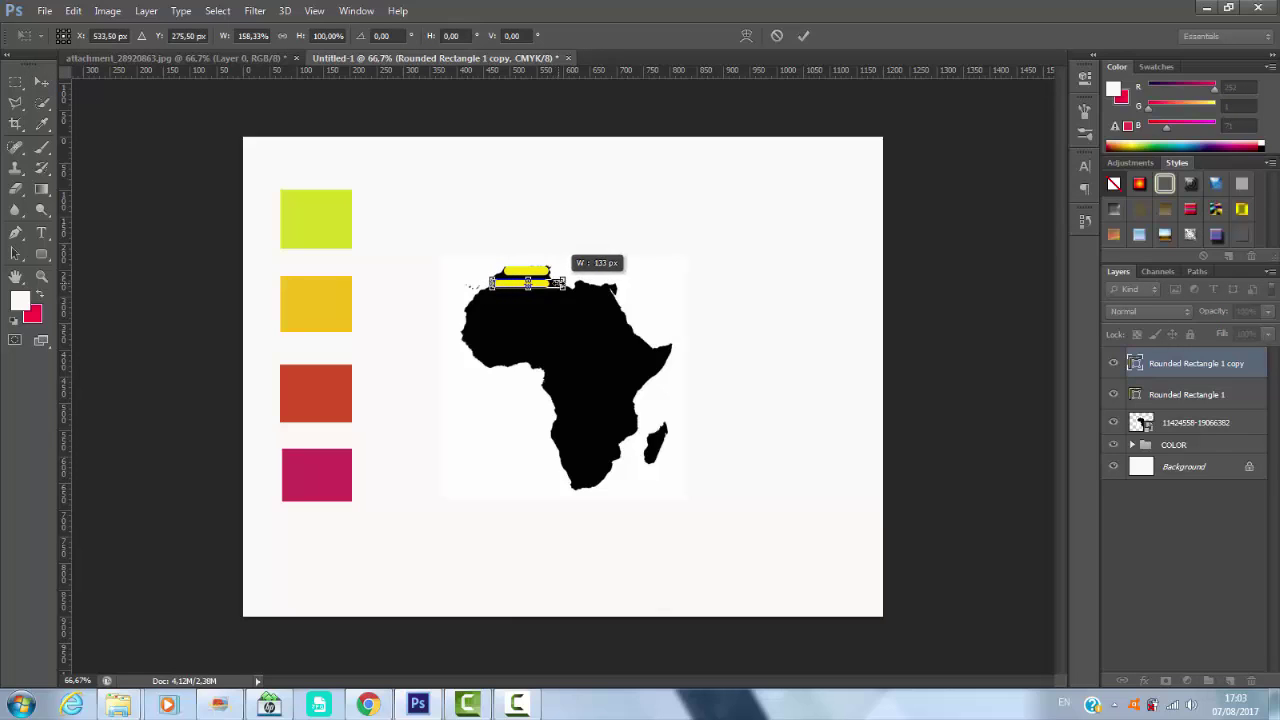
click(806, 35)
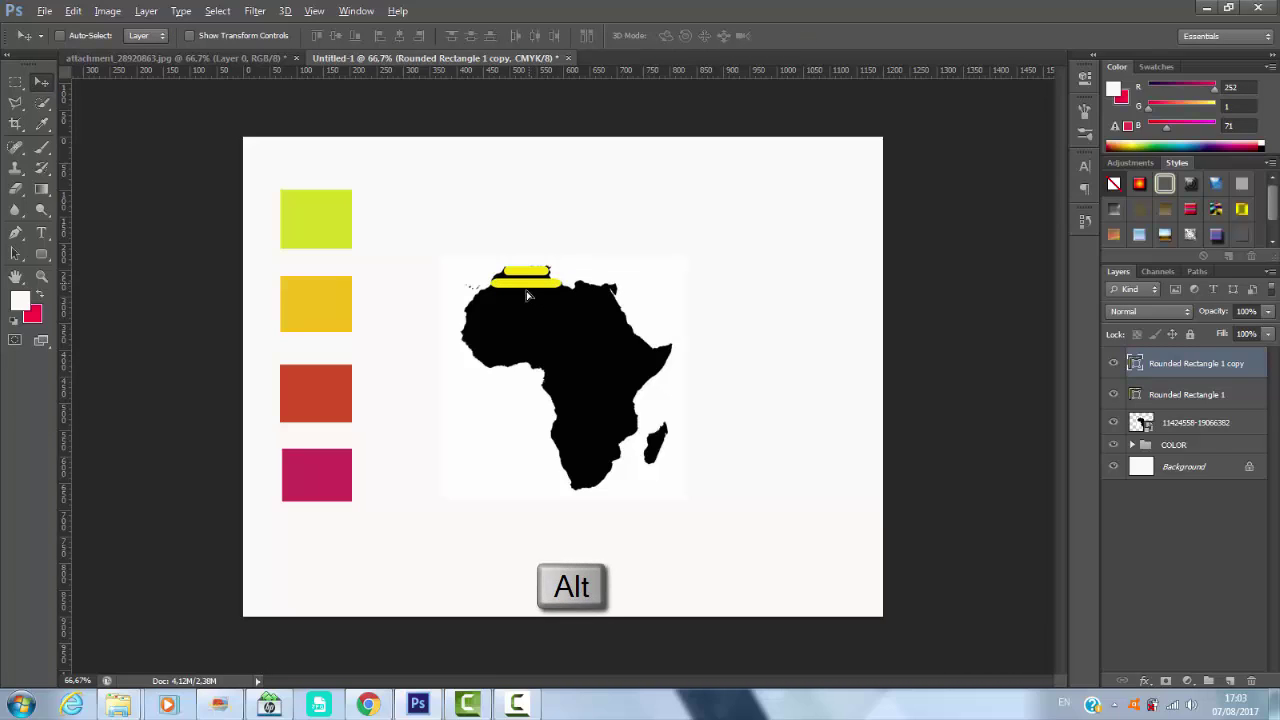
- Copy a third stripe further down and widen it to the right
drag(525, 284, 525, 306)
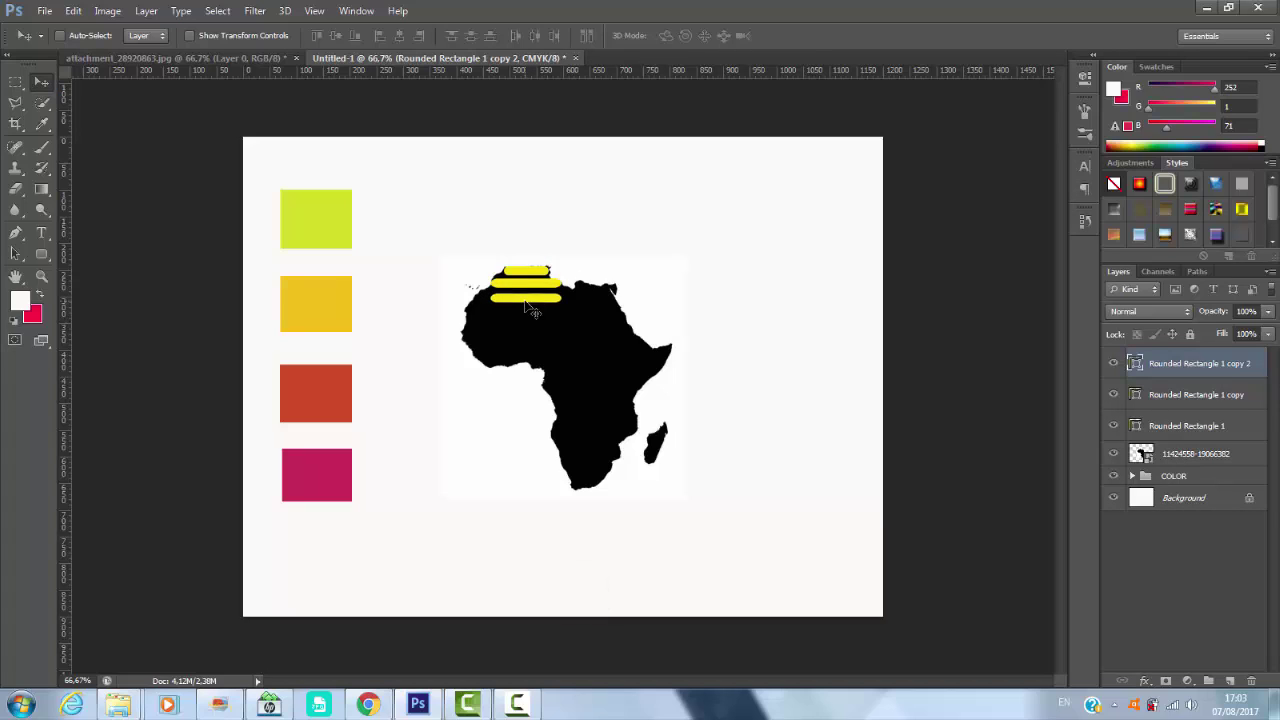
click(1205, 396)
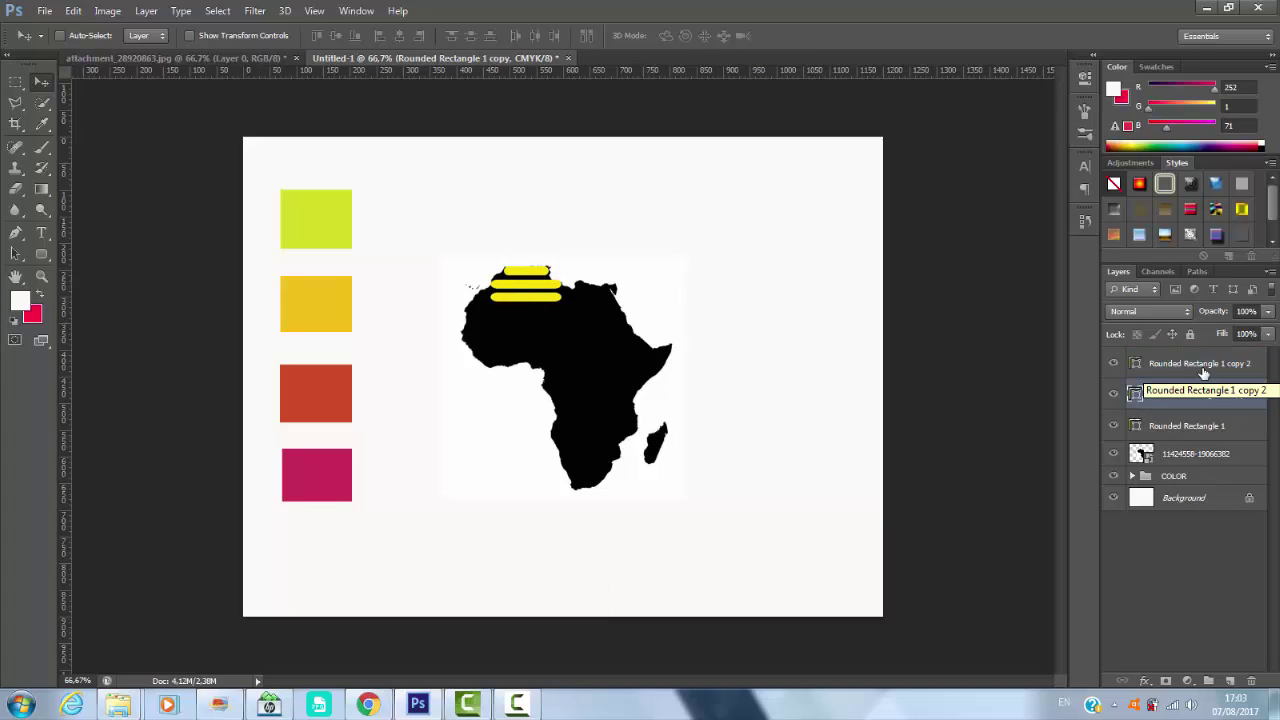
key(ctrl+t)
click(1200, 370)
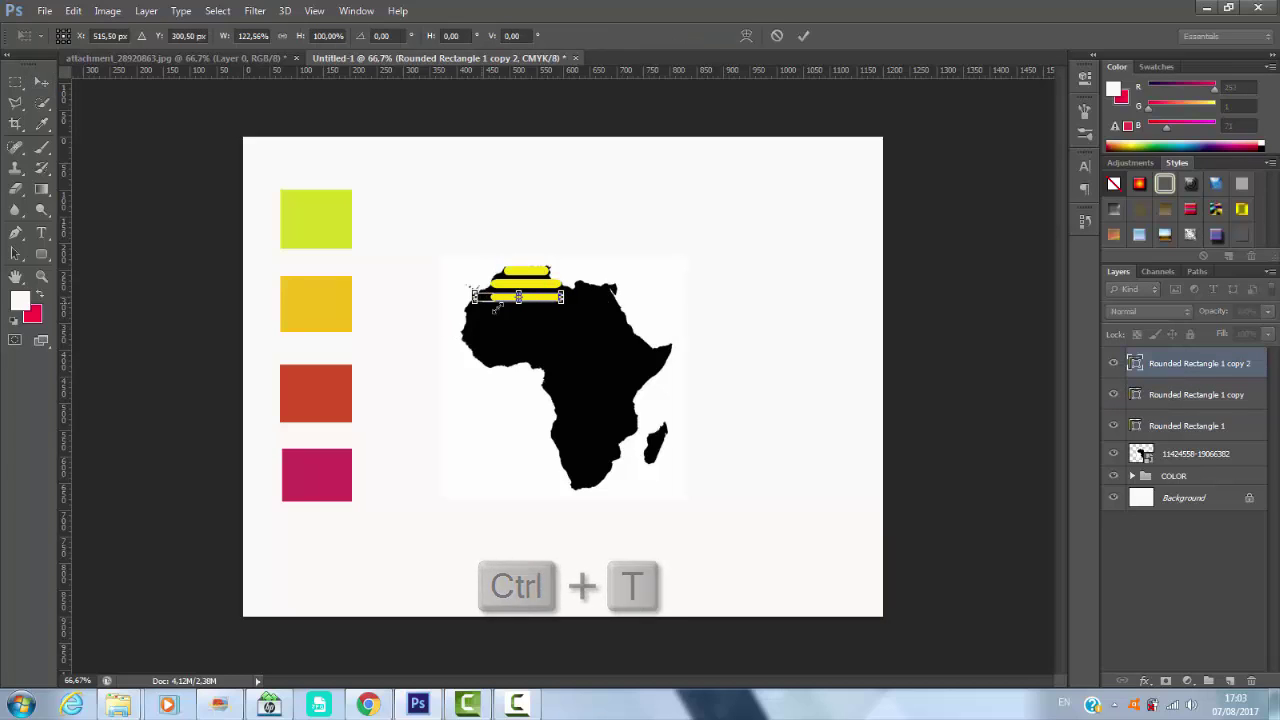
drag(562, 298, 614, 297)
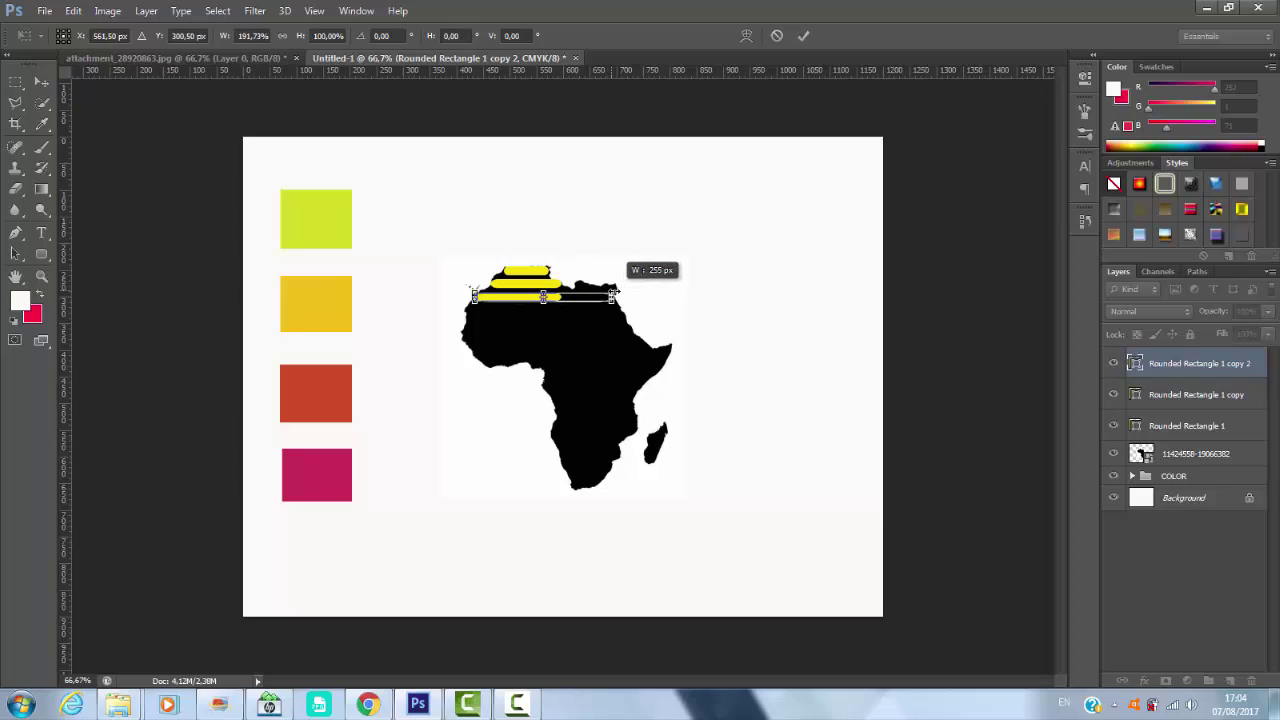
click(806, 36)
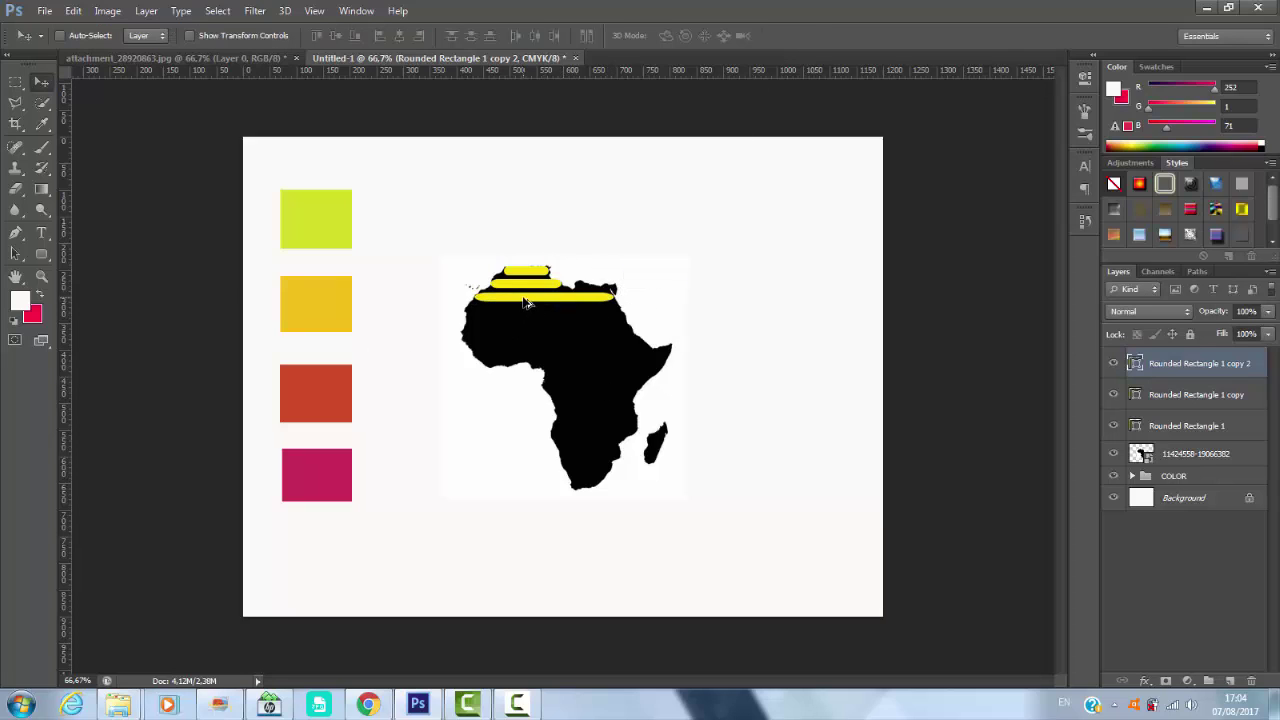
- Add a fourth stripe below, widened at both ends, and a fifth copy
drag(524, 300, 526, 312)
key(ctrl+t)
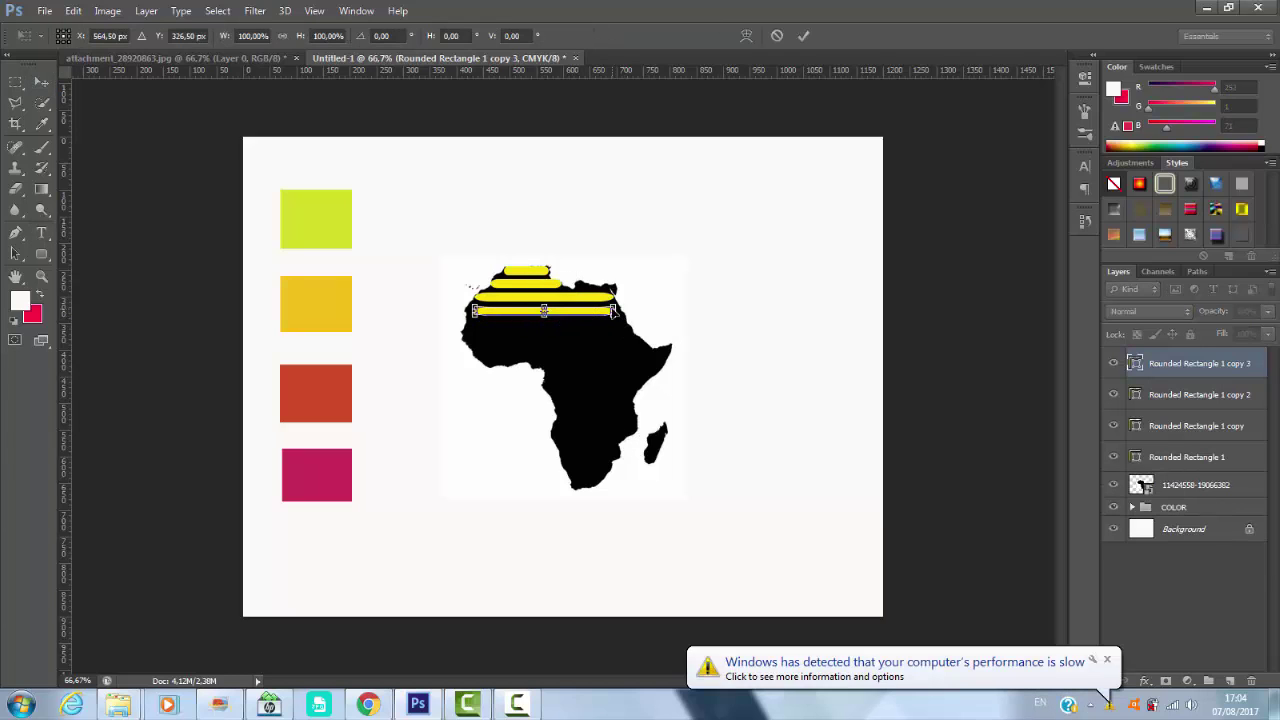
drag(614, 311, 625, 311)
drag(475, 311, 538, 326)
click(804, 36)
key(ctrl+t)
click(804, 36)
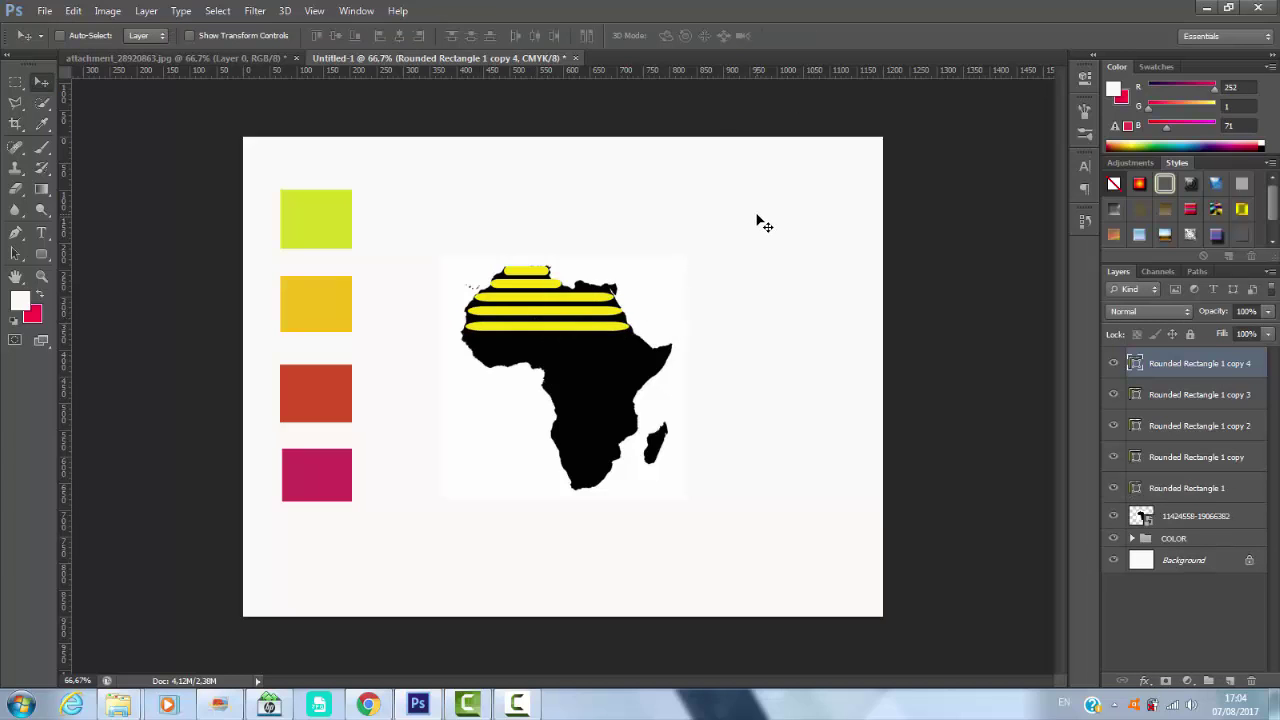
- Copy stripes lower down and narrow the lowest one to fit Africa's outline
drag(527, 330, 565, 360)
key(ctrl+t)
key(Return)
key(ctrl+t)
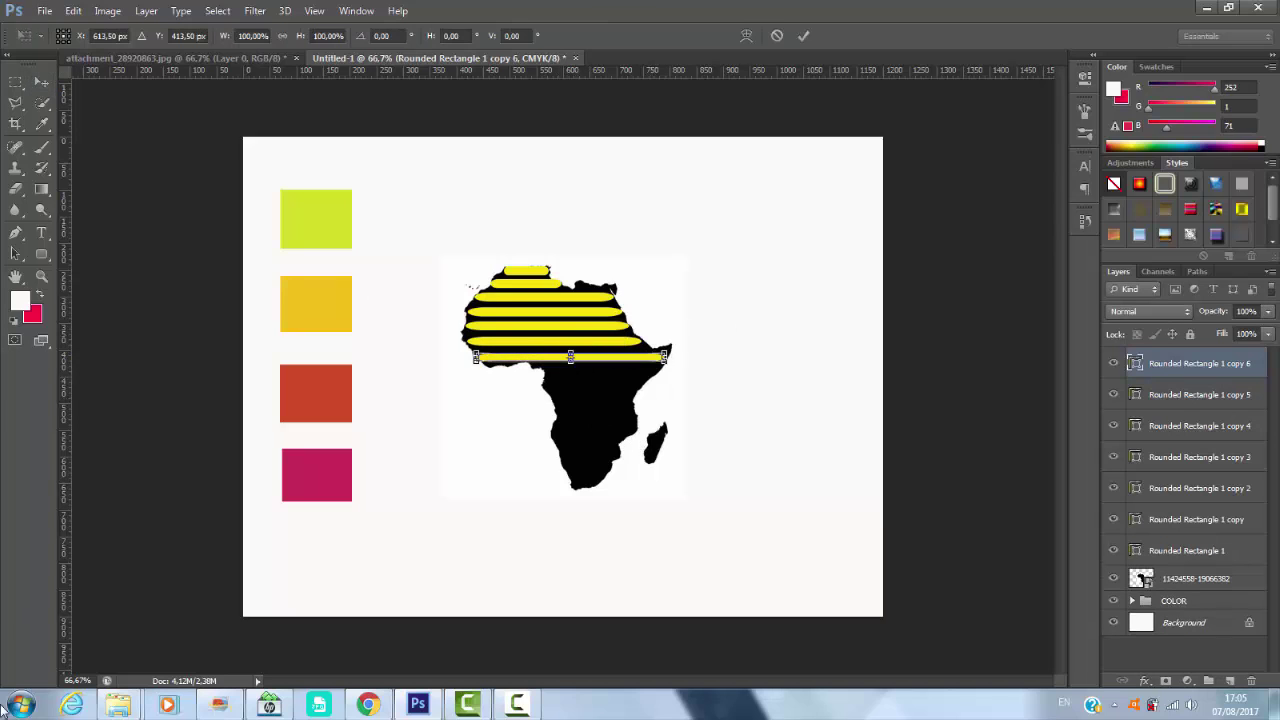
key(Return)
mouse_move(631, 364)
mouse_down()
mouse_move(634, 381)
mouse_move(656, 373)
mouse_up()
key(ctrl+t)
mouse_move(476, 373)
mouse_down()
mouse_move(640, 388)
mouse_move(553, 405)
mouse_move(632, 420)
mouse_move(595, 452)
mouse_move(622, 453)
mouse_move(590, 469)
mouse_move(617, 470)
mouse_move(597, 496)
mouse_move(666, 429)
mouse_move(655, 449)
mouse_move(674, 449)
mouse_move(654, 446)
mouse_up()
key(Return)
- Add further stripe copies, narrowing each to follow the continent's shape
key(ctrl+t)
key(Return)
key(ctrl+t)
key(Return)
key(ctrl+t)
key(Return)
key(ctrl+t)
key(Return)
- Narrow the bottom stripes down to Africa's southern tip
key(ctrl+t)
click(807, 35)
key(ctrl+t)
click(803, 35)
key(ctrl+t)
key(Return)
- Add two short, tilted stripes on Madagascar
key(ctrl+t)
key(Return)
key(ctrl+t)
click(803, 38)
key(ctrl+t)
click(801, 35)
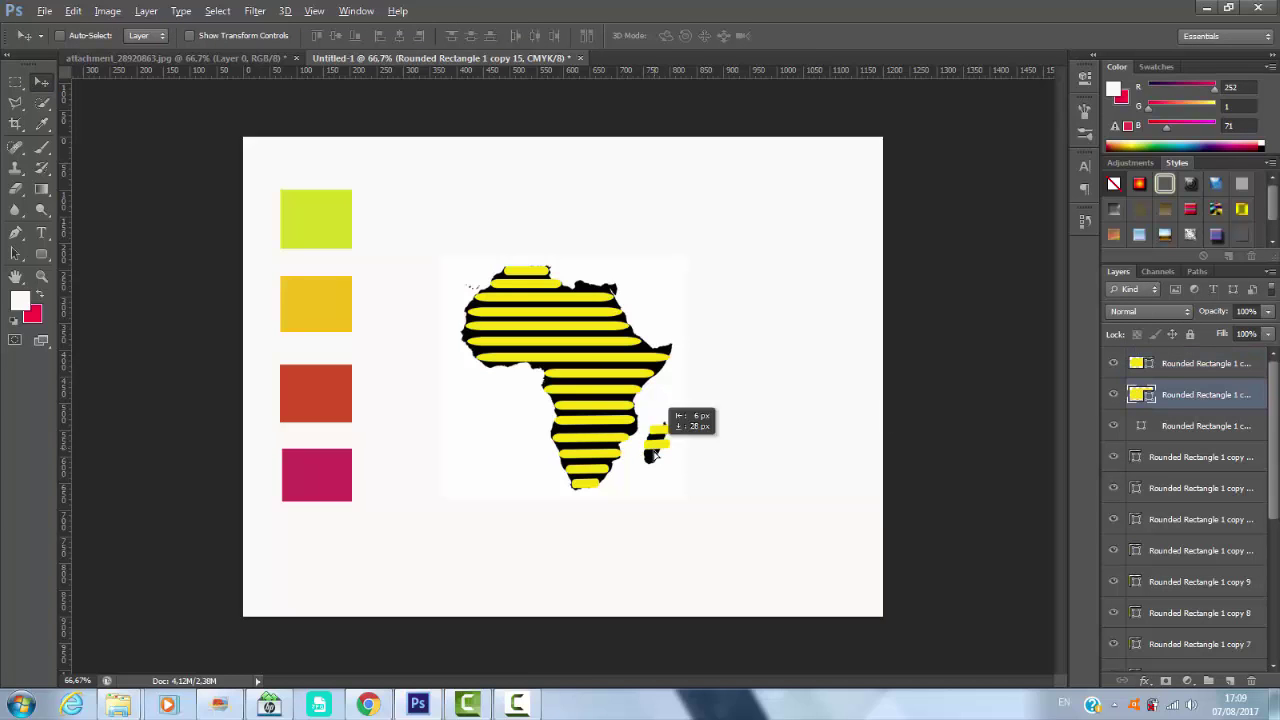
- Hide the black silhouette and gather all the stripe layers into Group 1
scroll(1190, 500, down, 5)
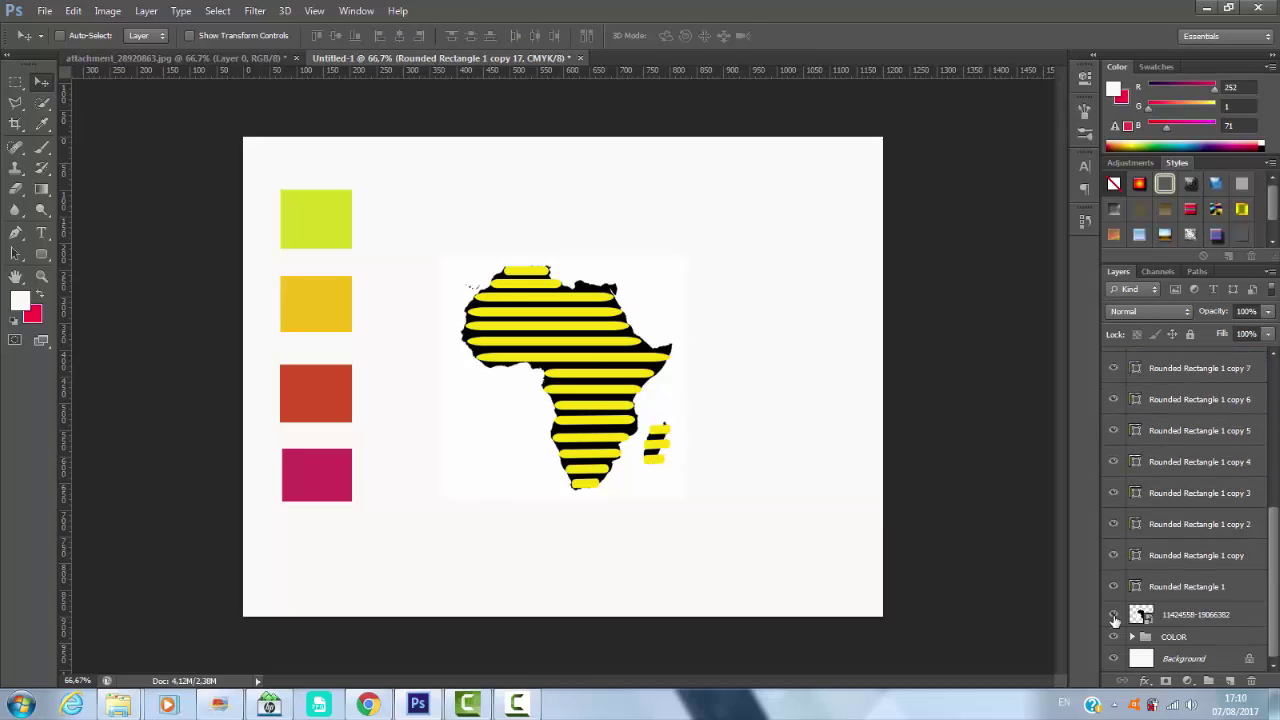
click(1113, 614)
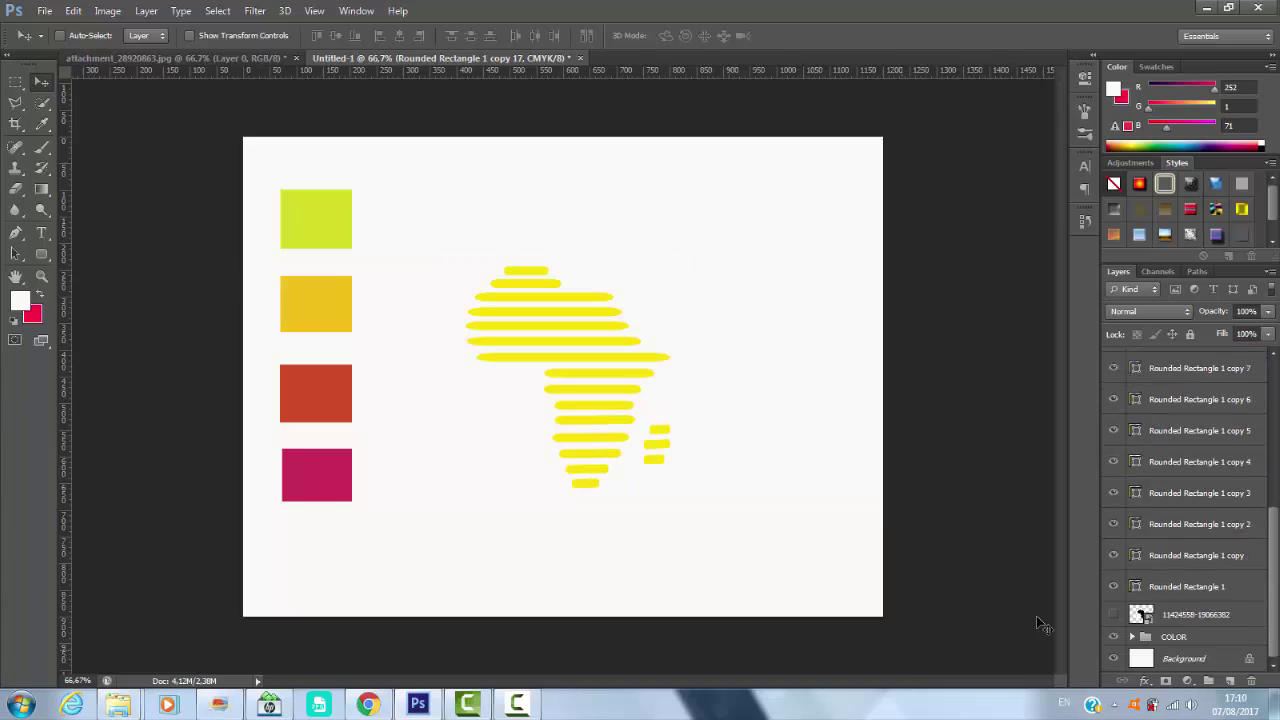
drag(1270, 552, 1278, 372)
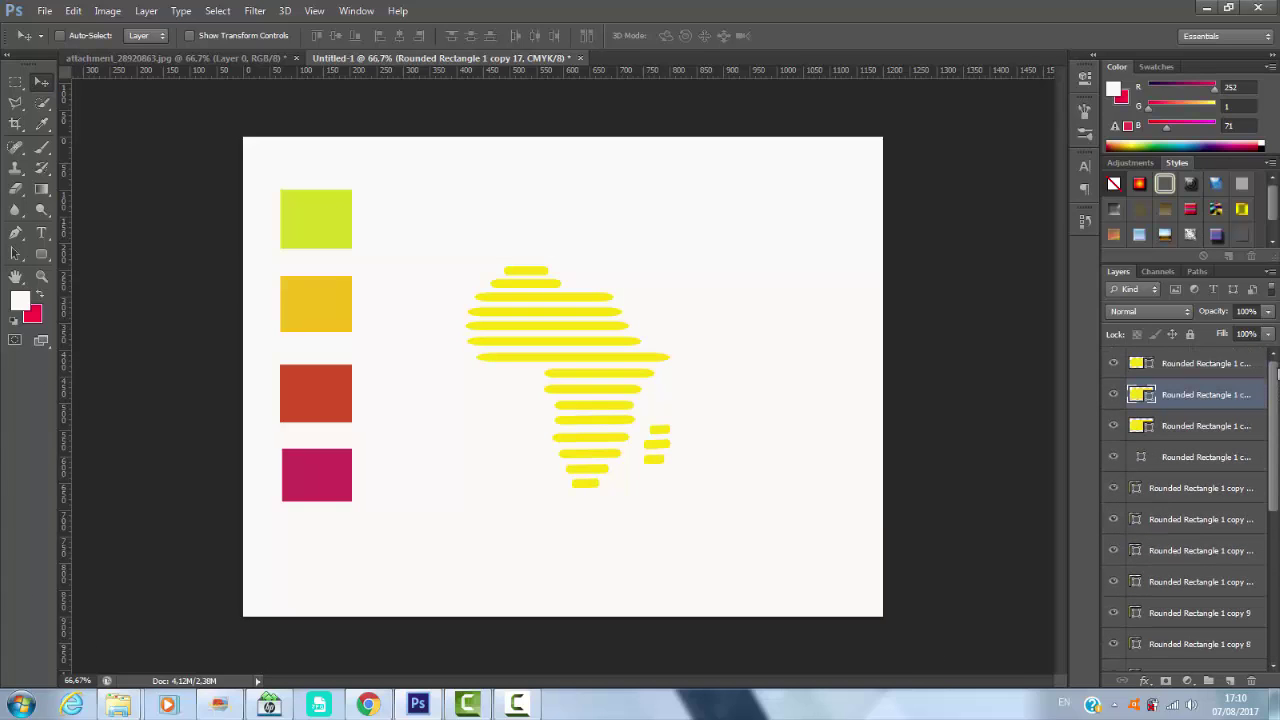
click(1194, 366)
click(1193, 430)
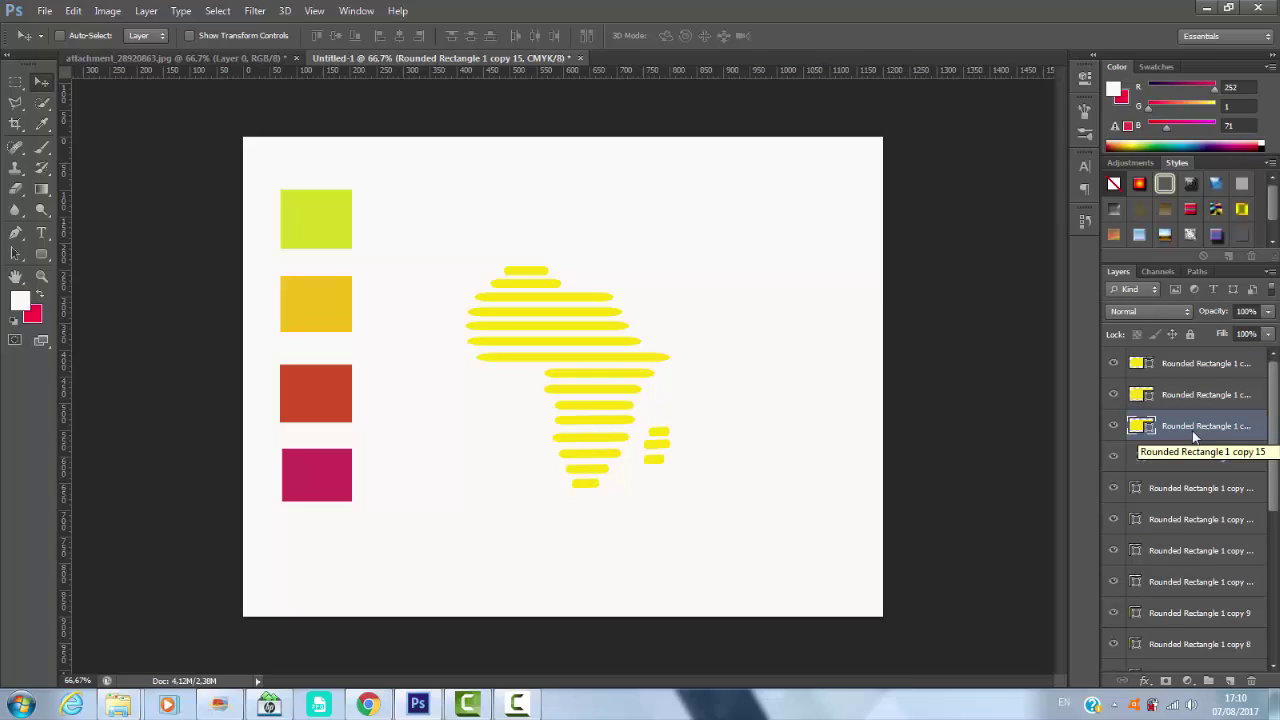
click(1208, 366)
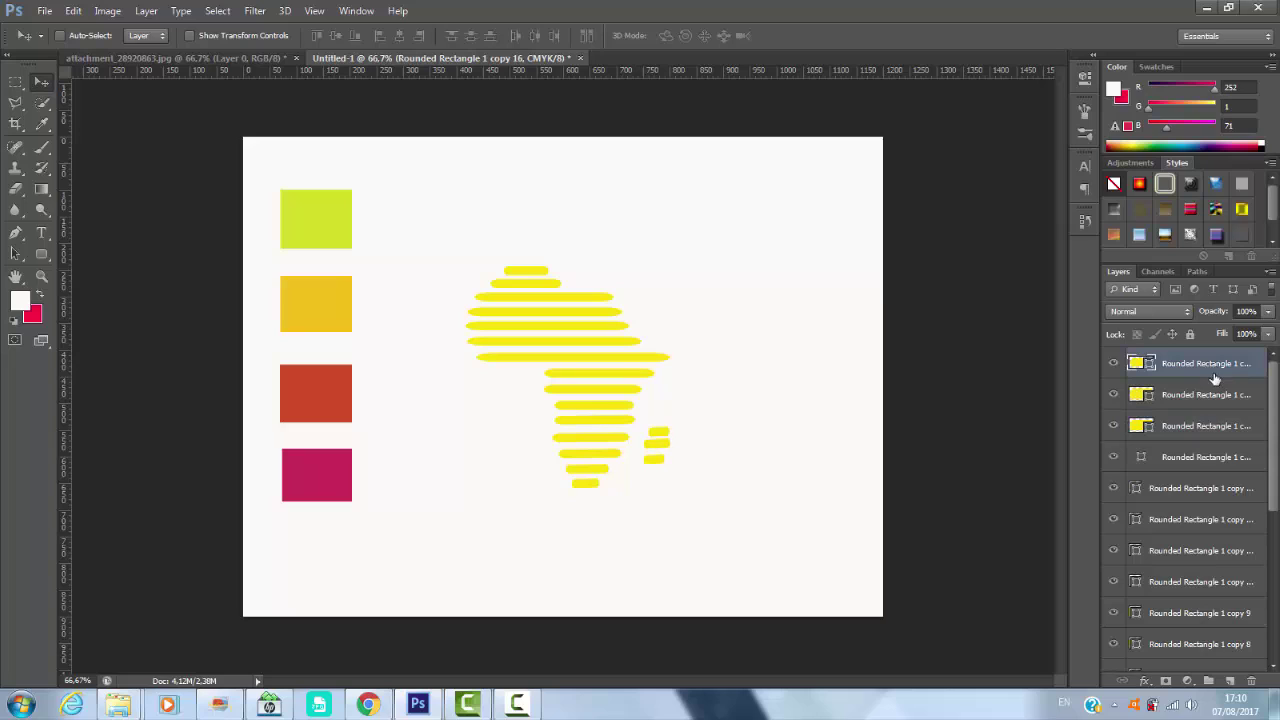
click(1217, 398)
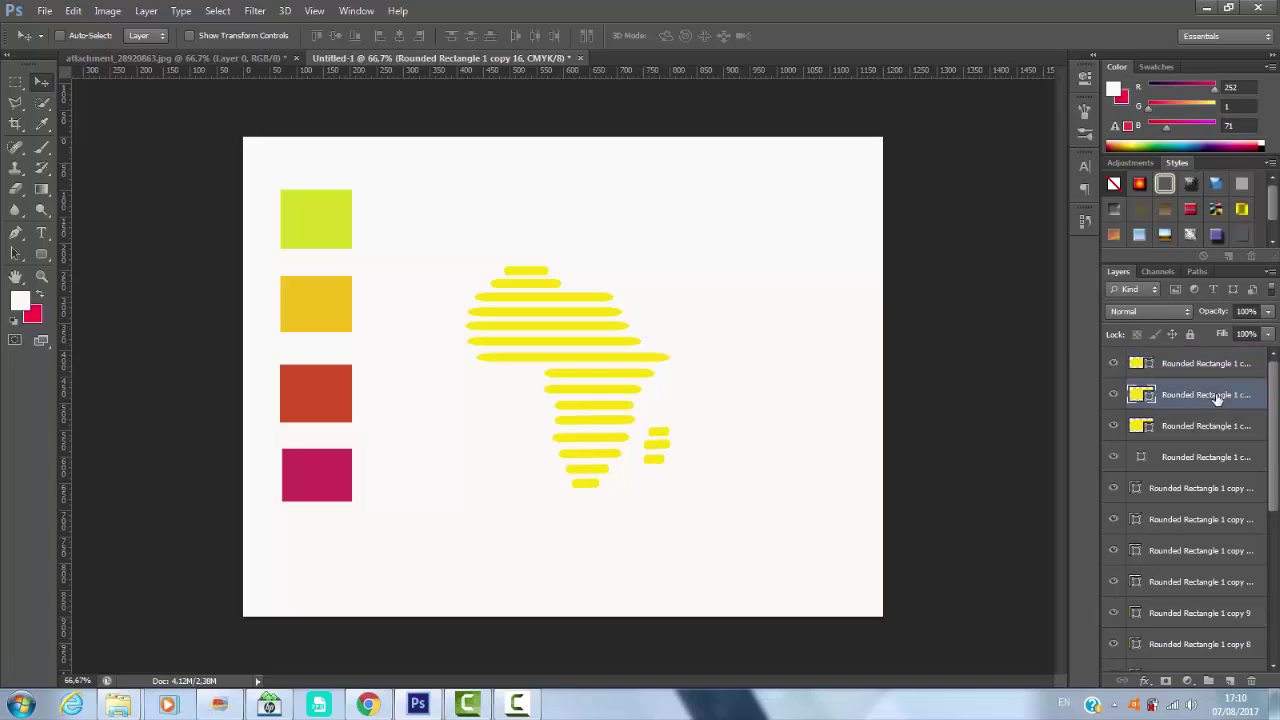
mouse_move(1216, 394)
mouse_down()
mouse_move(1216, 410)
mouse_move(1277, 410)
mouse_up()
drag(1276, 457, 1272, 597)
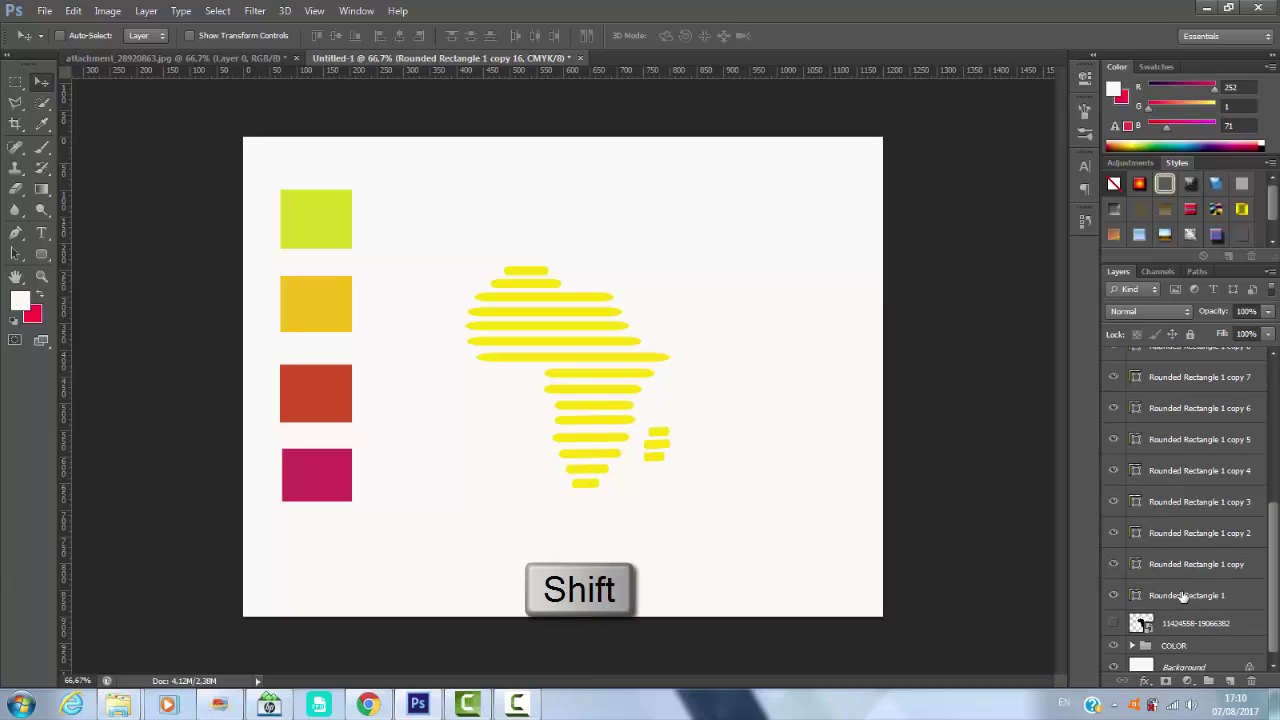
shift+click(1195, 597)
drag(1195, 400, 1211, 682)
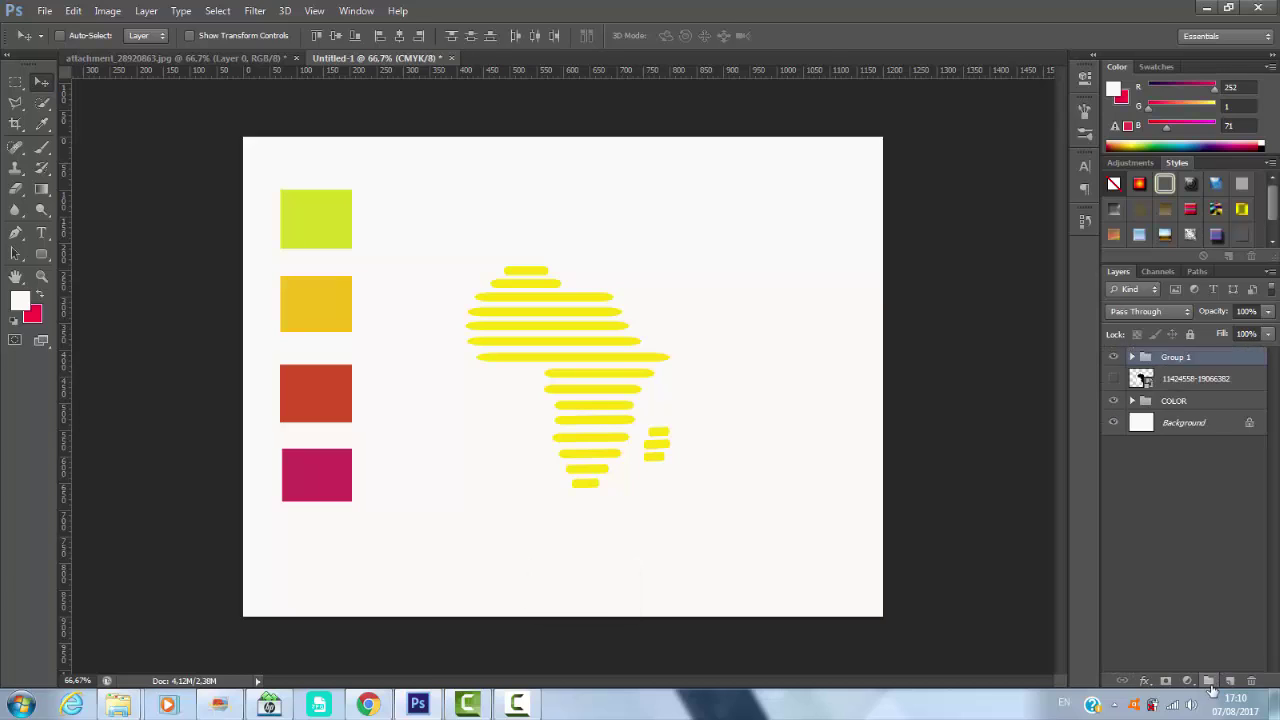
- Convert Group 1 to a smart object, then rasterize it
right_click(1220, 359)
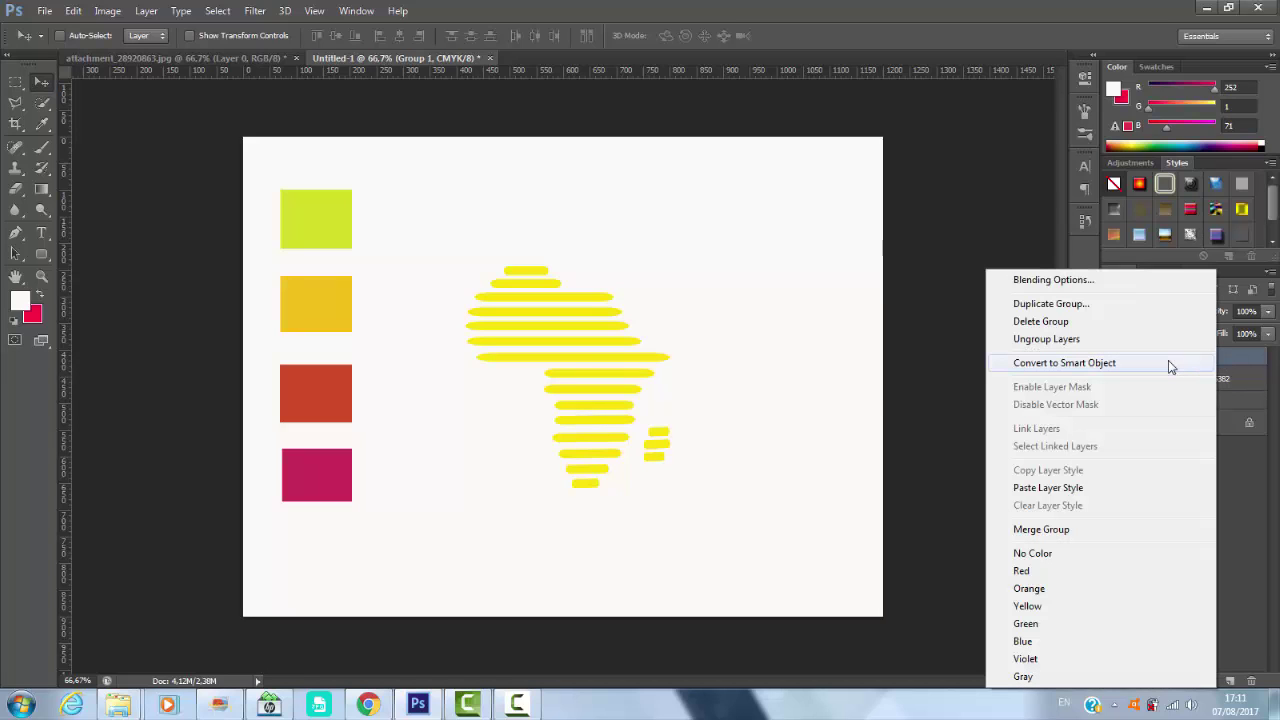
click(1168, 362)
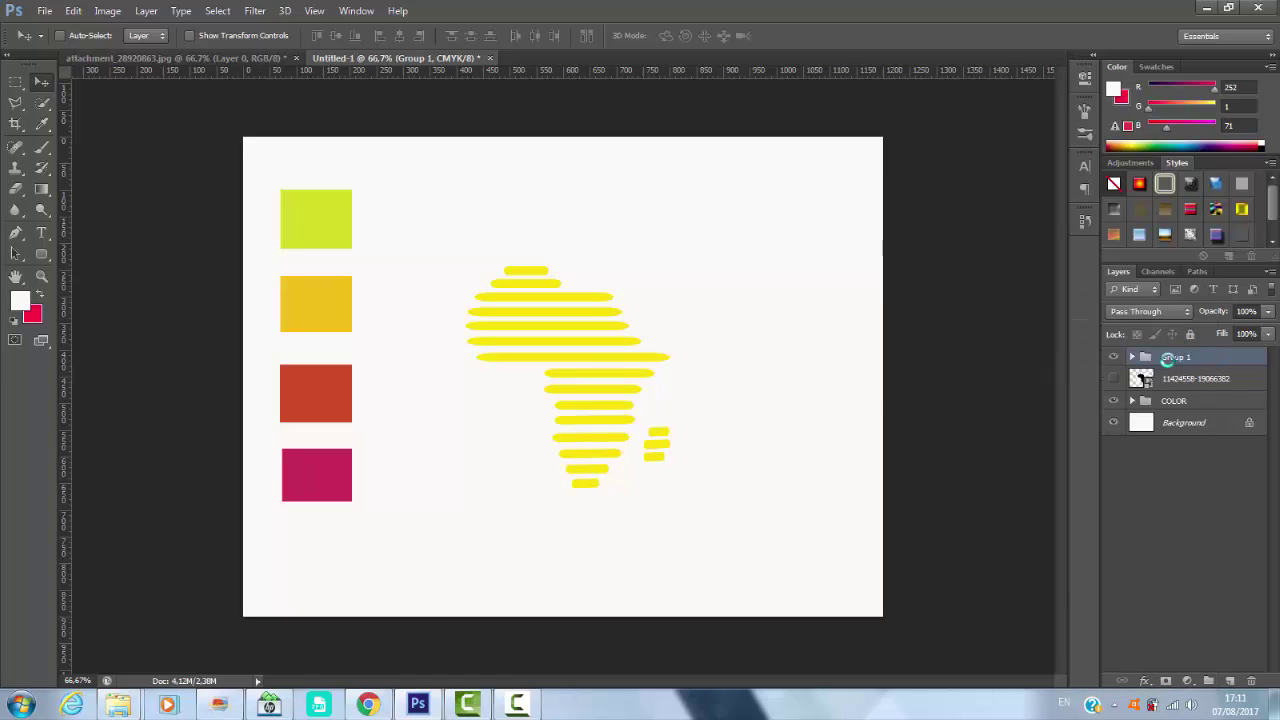
right_click(1218, 362)
click(1075, 232)
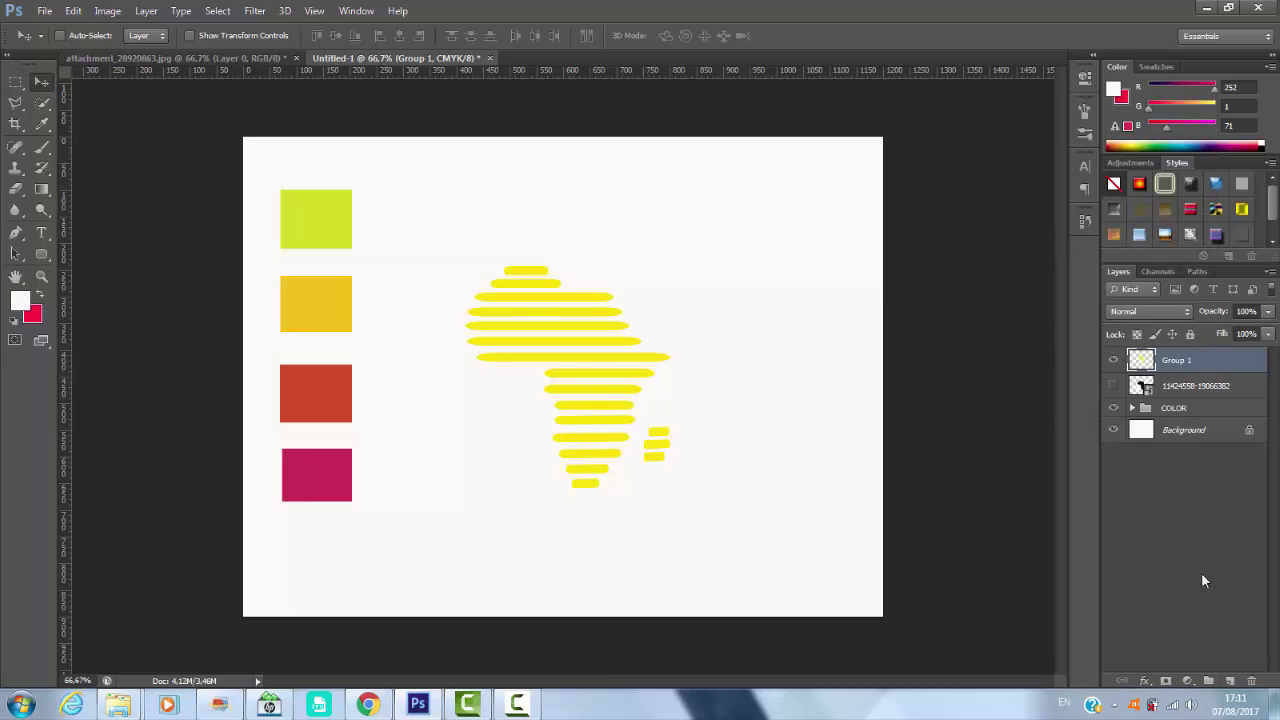
- Add a new layer and draw a curved pen shape over Africa's upper-left, no fill or stroke
click(1229, 680)
key(p)
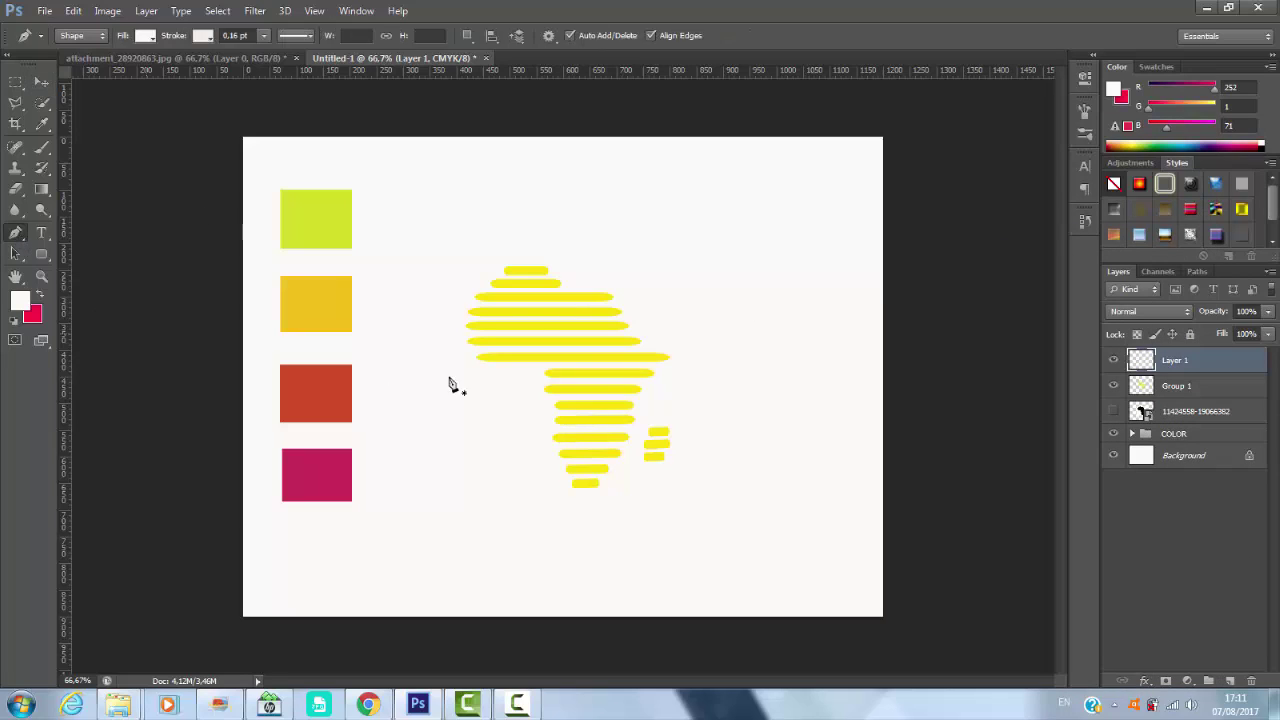
click(511, 248)
drag(512, 379, 447, 452)
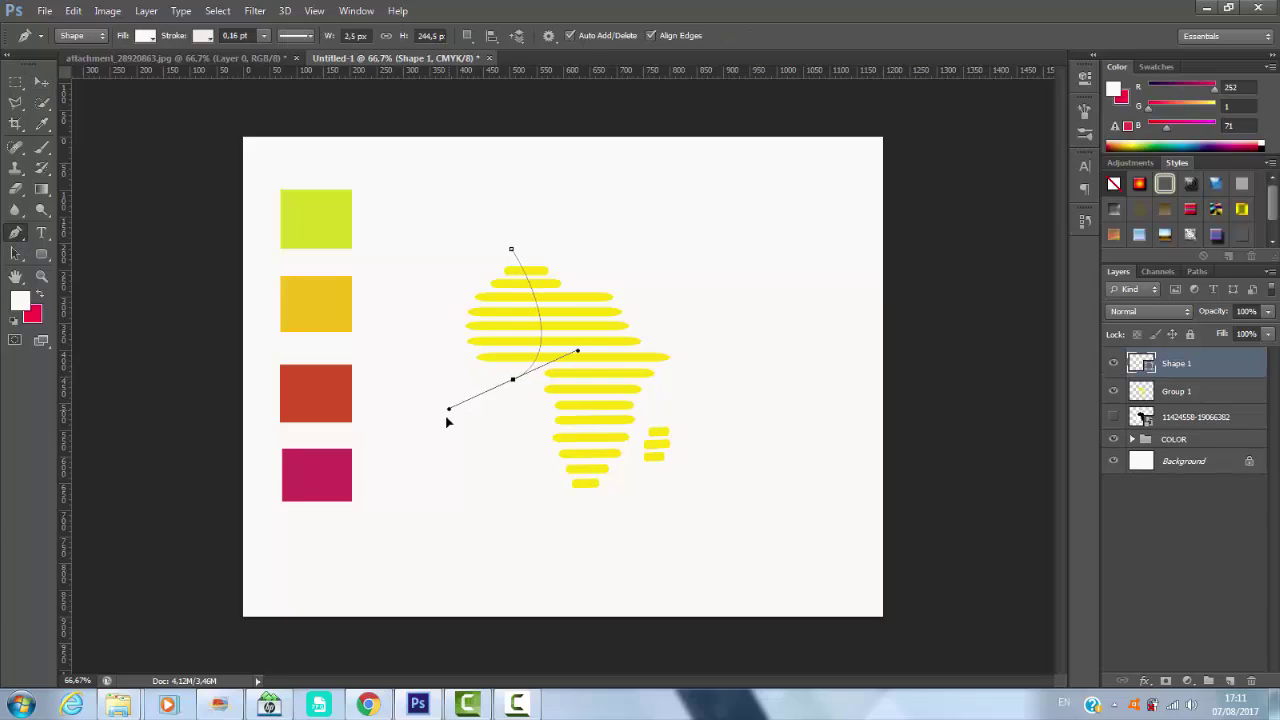
click(145, 36)
click(79, 67)
click(205, 36)
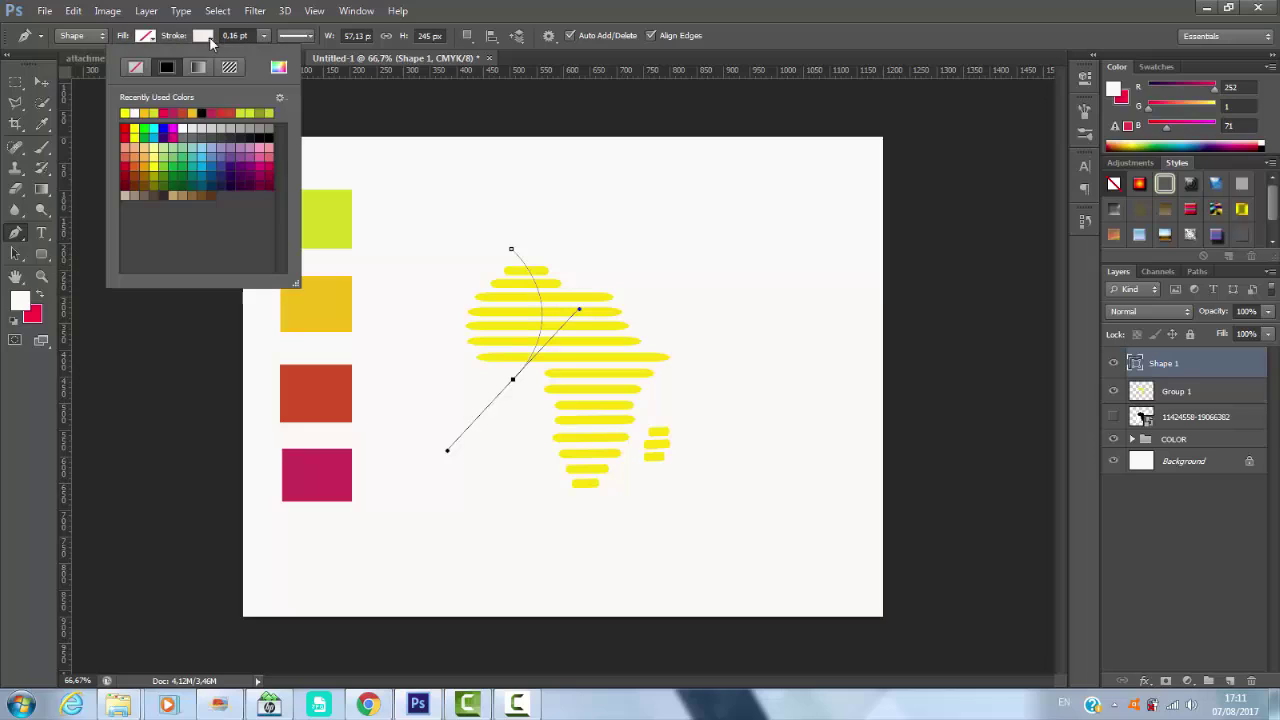
click(136, 67)
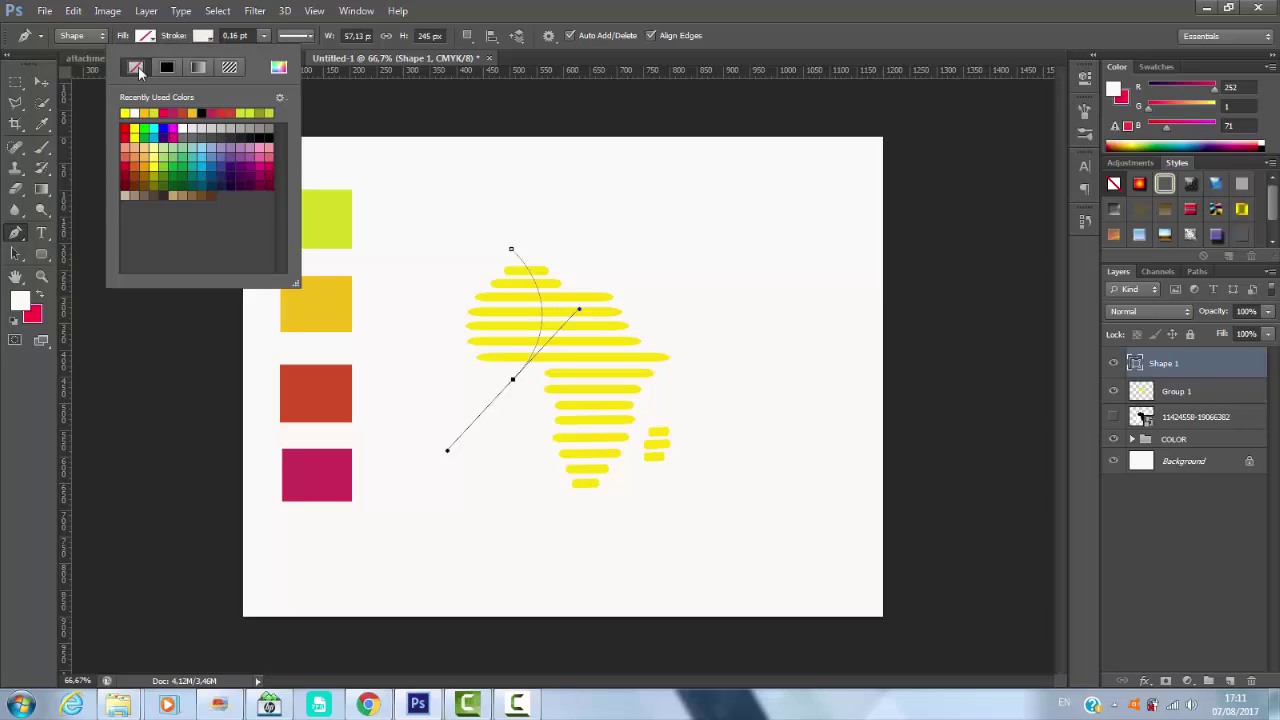
click(687, 7)
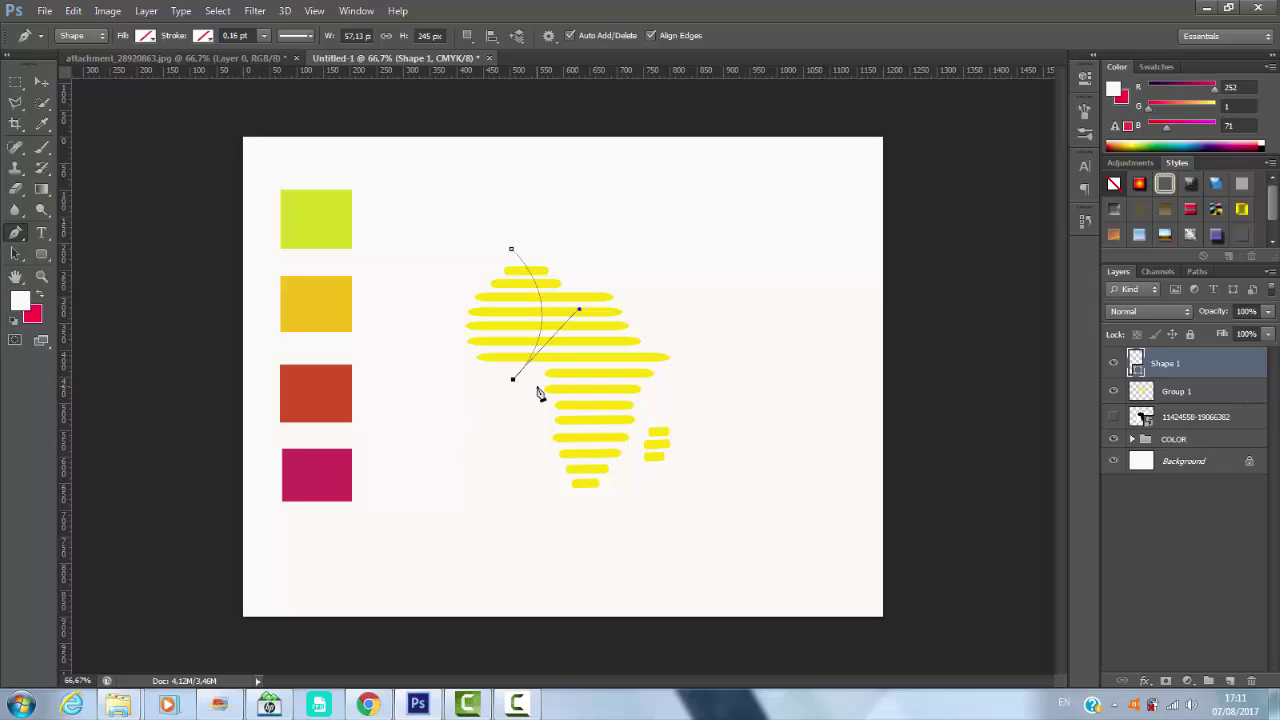
click(536, 387)
drag(657, 311, 699, 322)
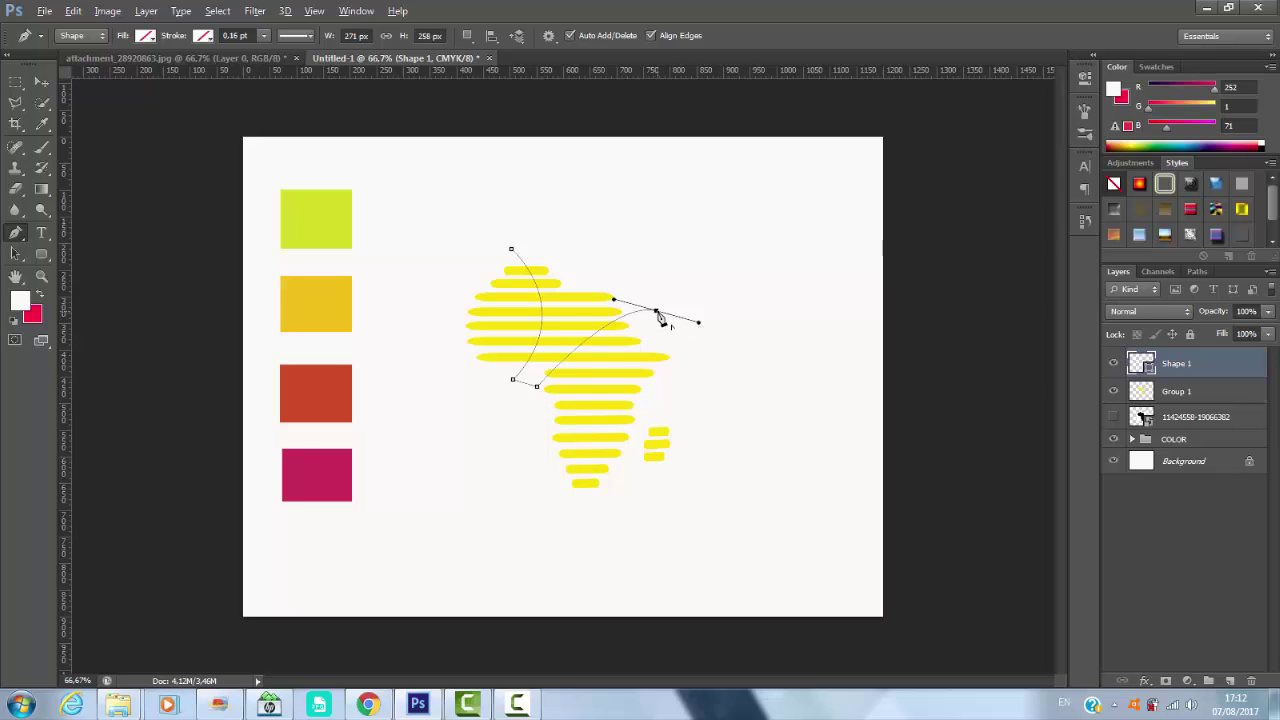
click(657, 312)
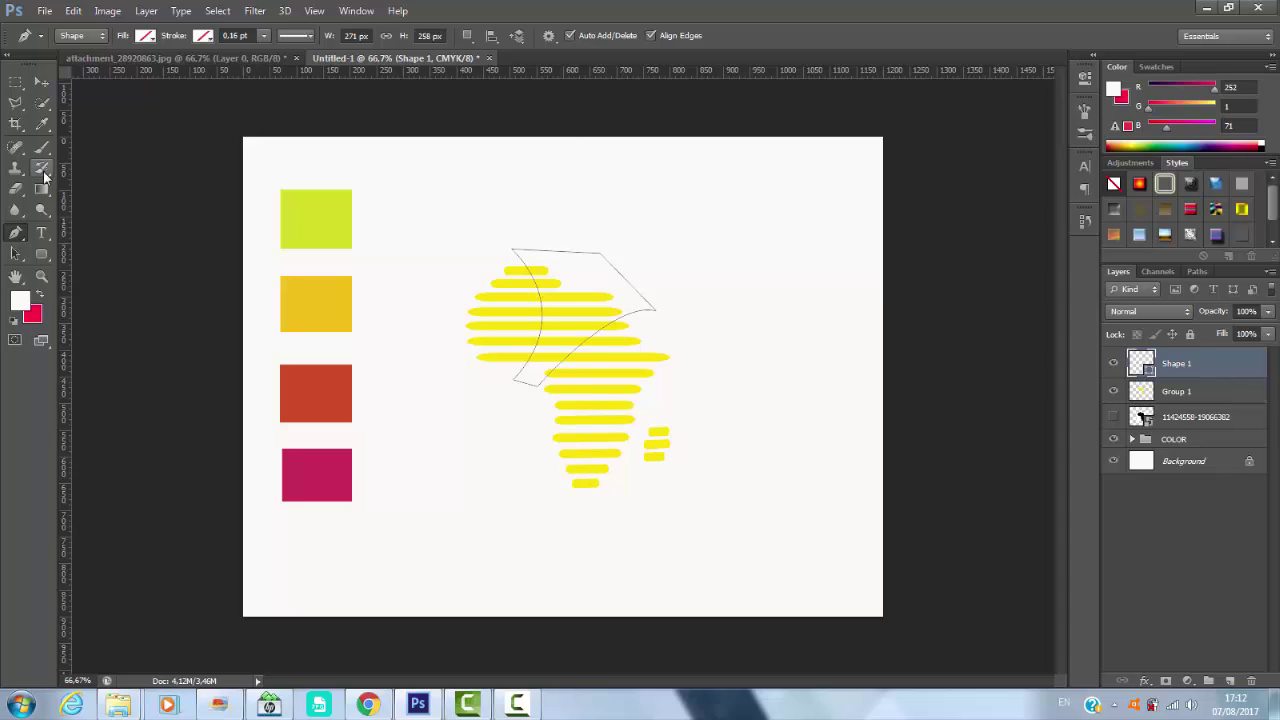
- Sample the orange swatch and fill the curved shape with it
click(42, 123)
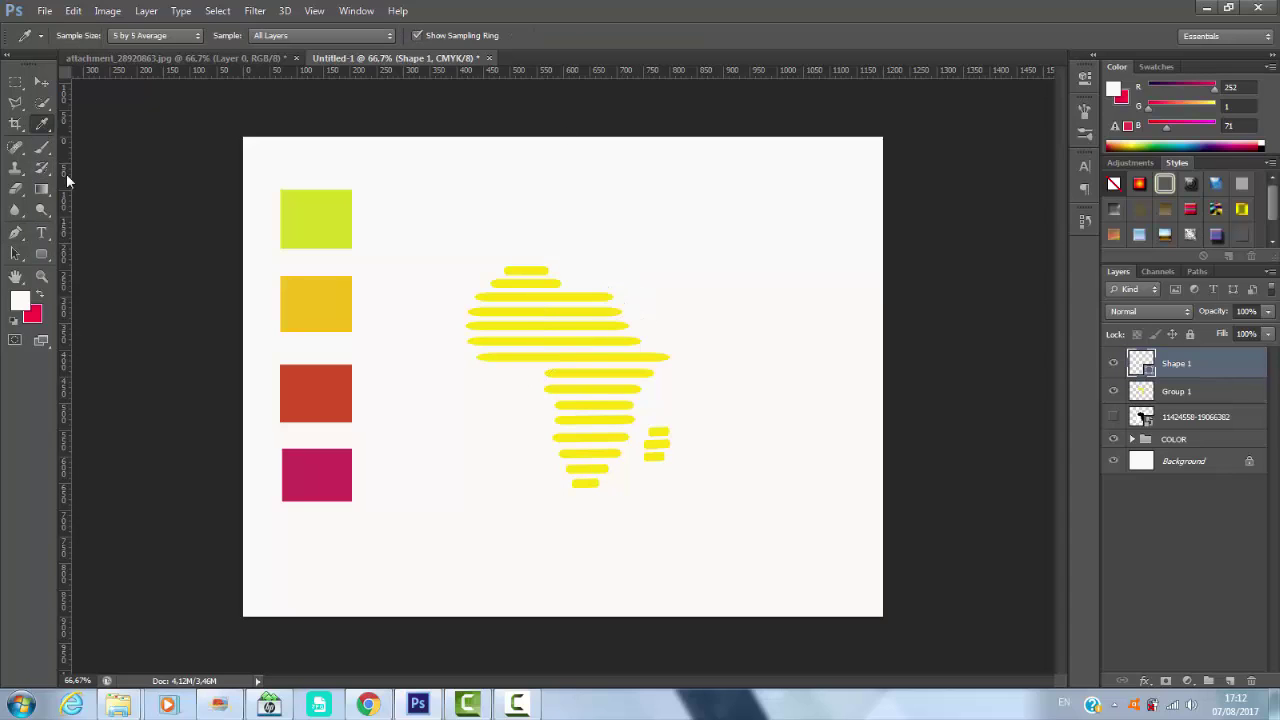
click(322, 304)
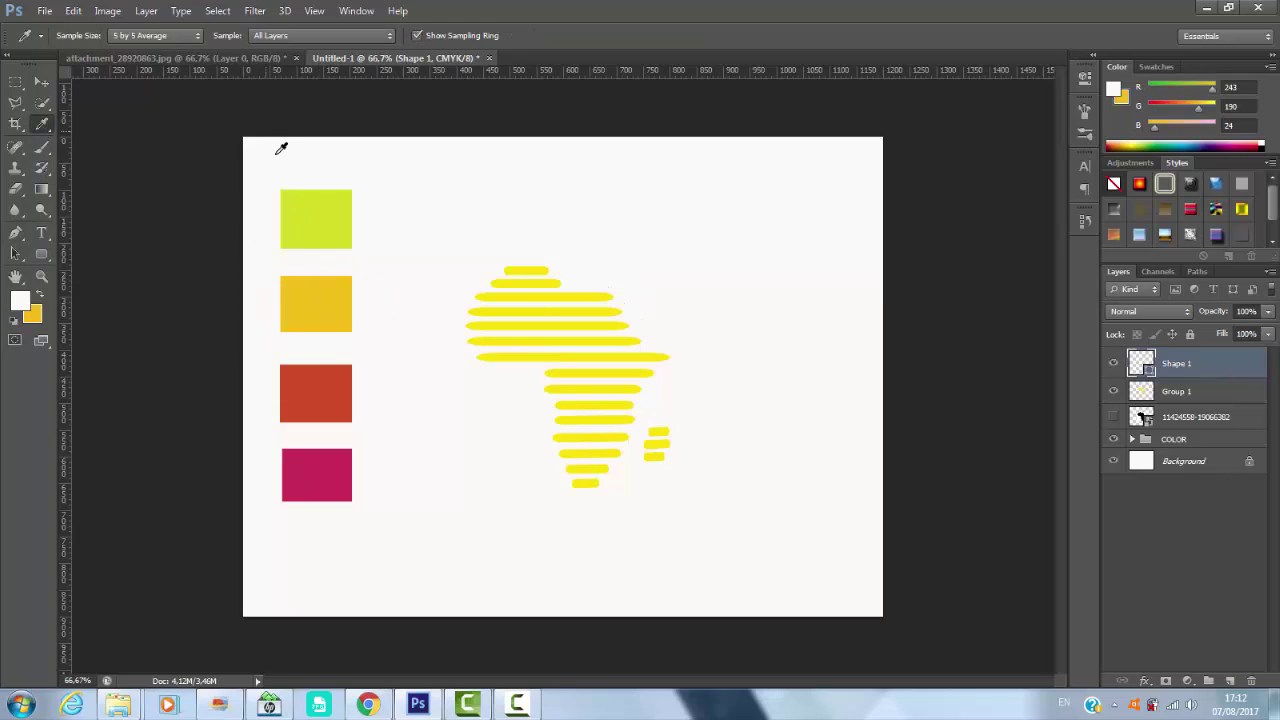
double_click(1142, 364)
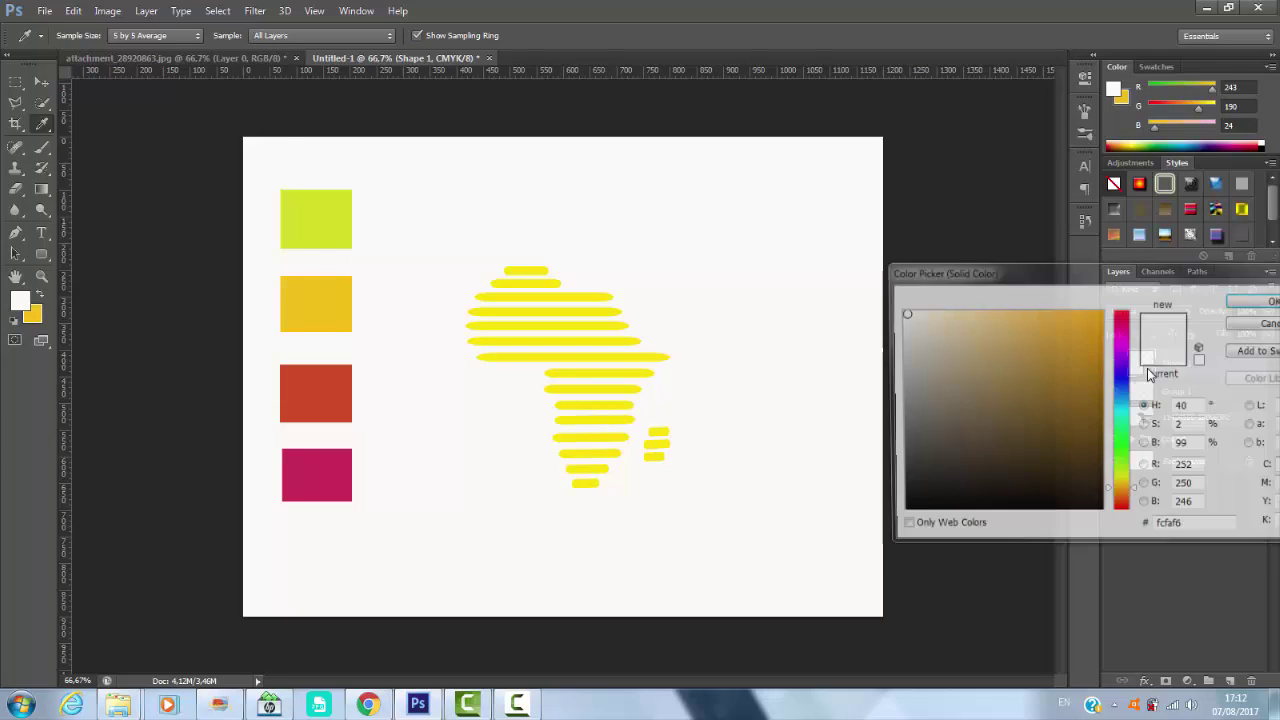
click(322, 296)
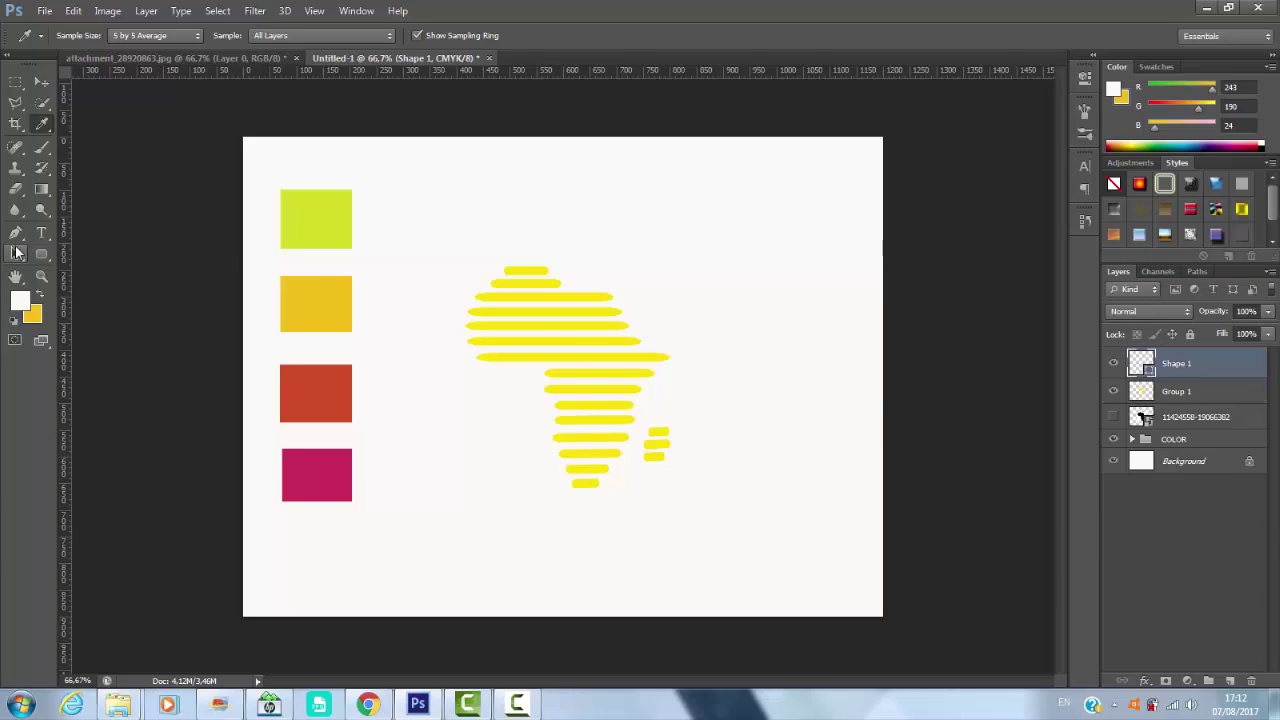
click(16, 236)
click(144, 38)
click(67, 99)
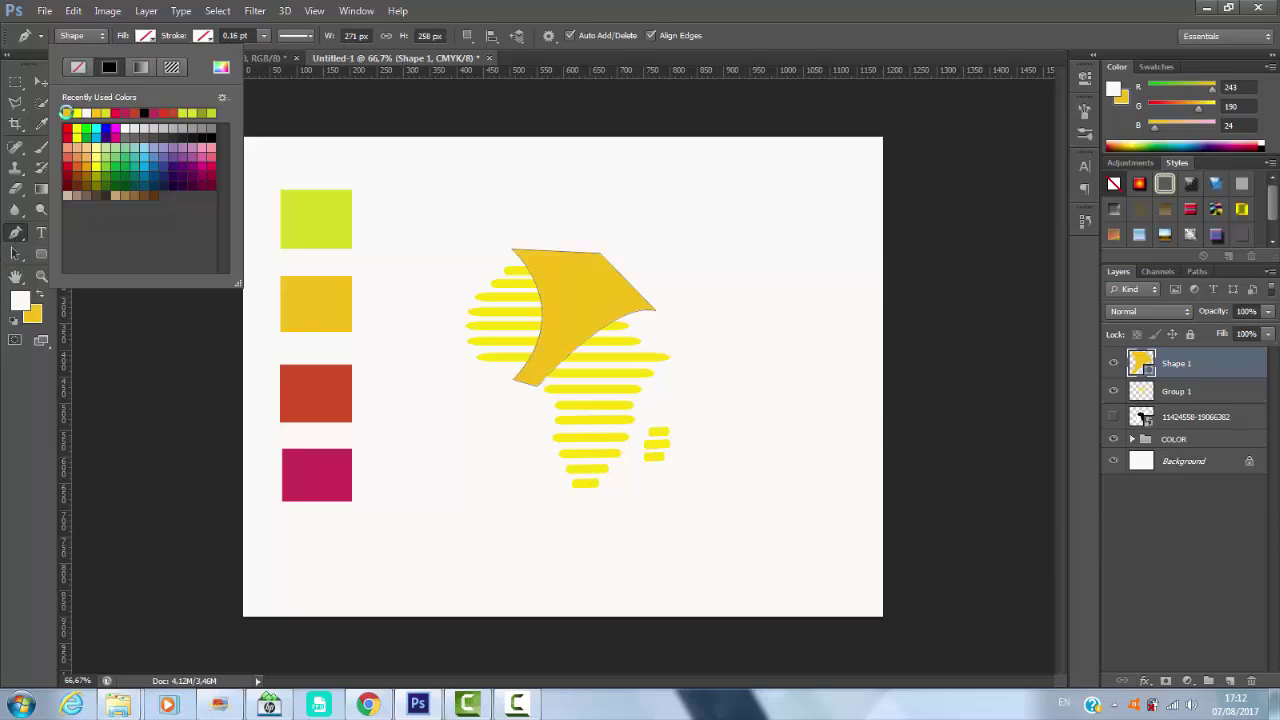
key(Return)
- Clip the orange shape to the stripes and add an empty layer above
click(44, 83)
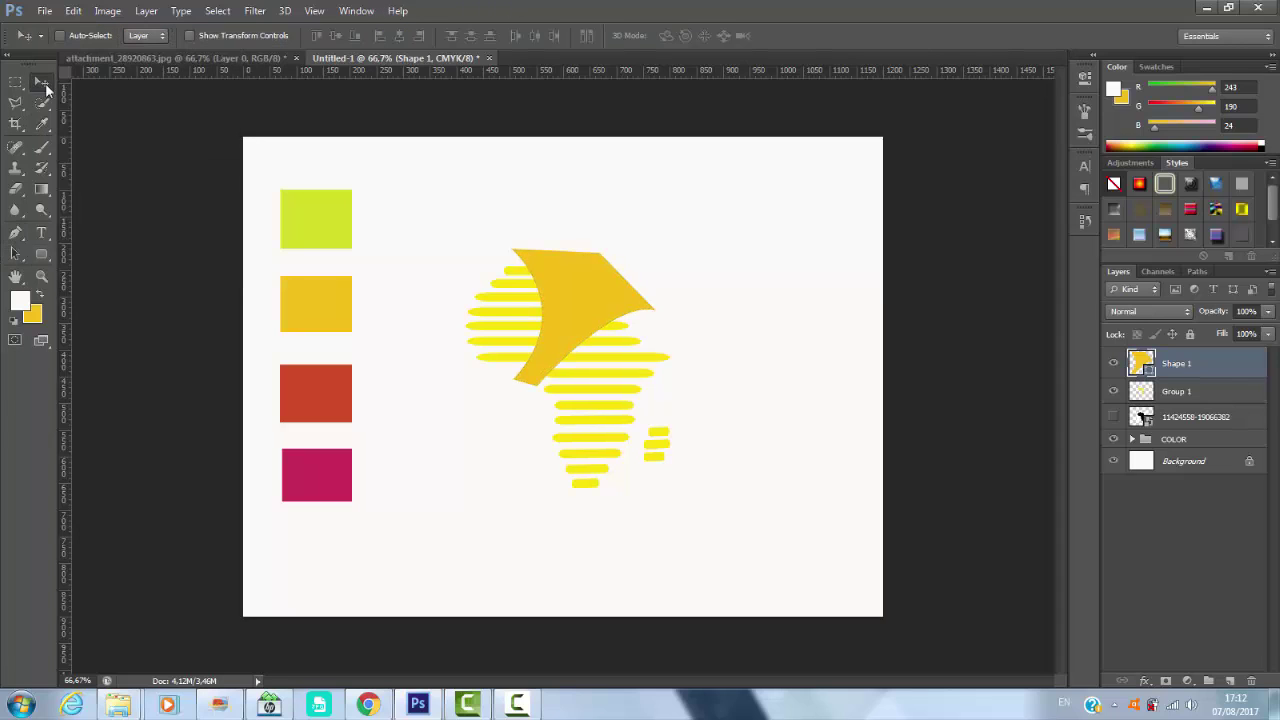
right_click(1230, 366)
click(1120, 268)
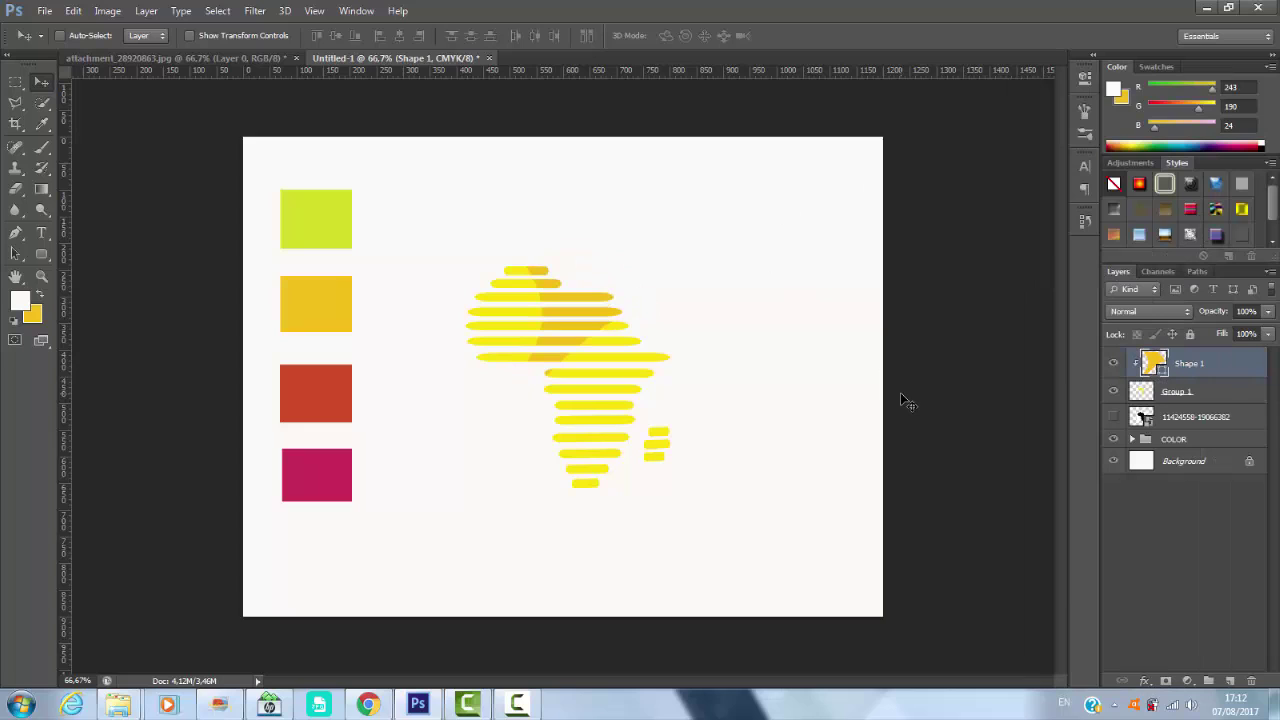
click(1230, 681)
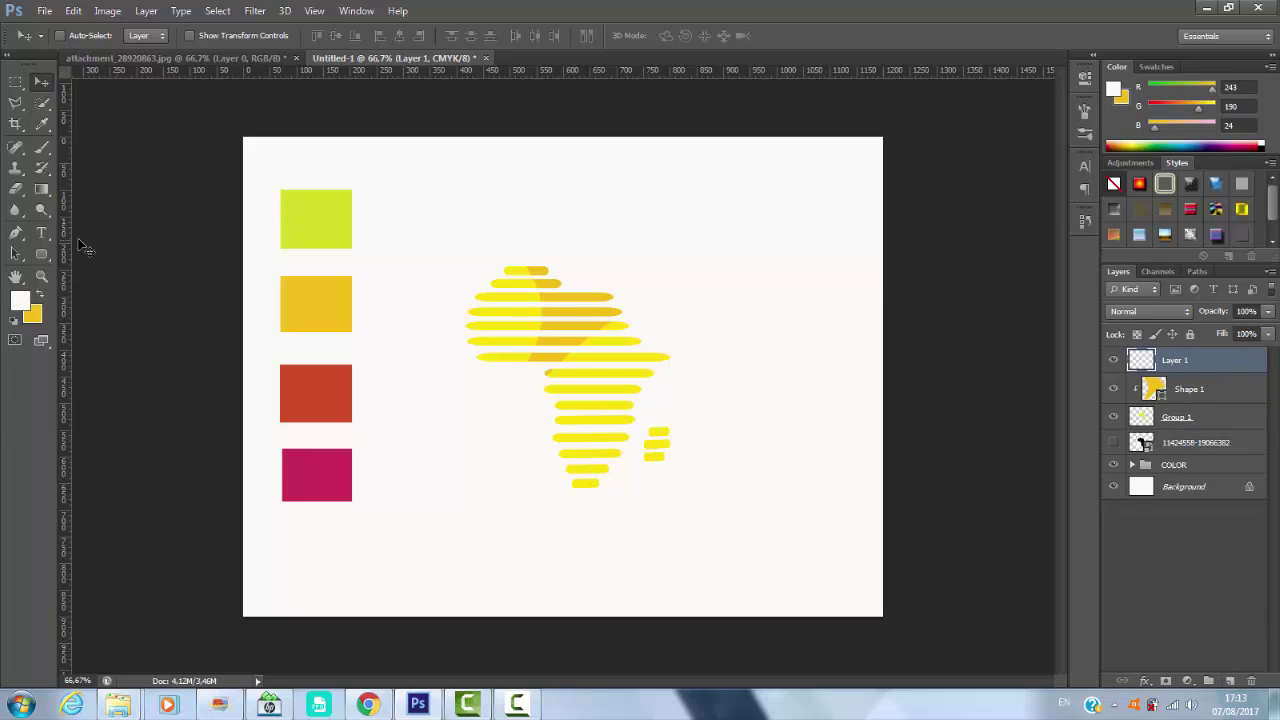
- Draw a second curved shape across Africa's eastern stripes with no fill or stroke
click(15, 232)
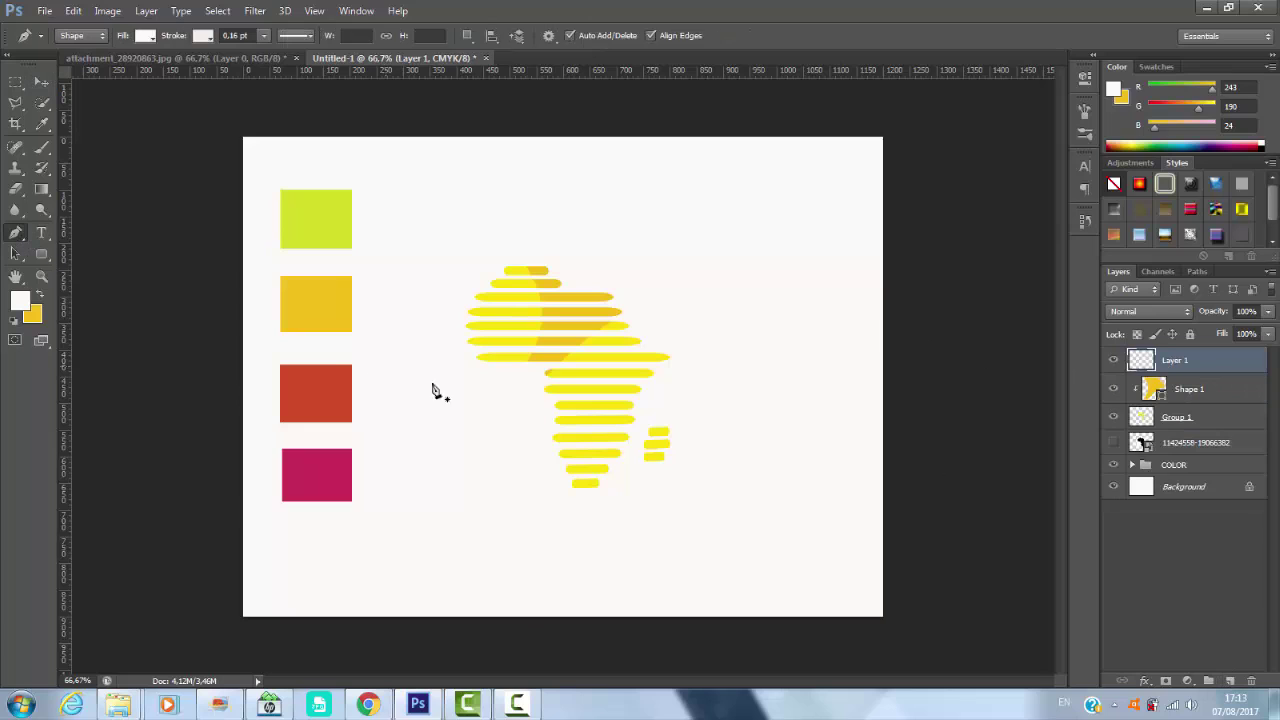
click(532, 392)
mouse_move(635, 313)
mouse_down()
mouse_move(688, 317)
mouse_move(690, 303)
mouse_up()
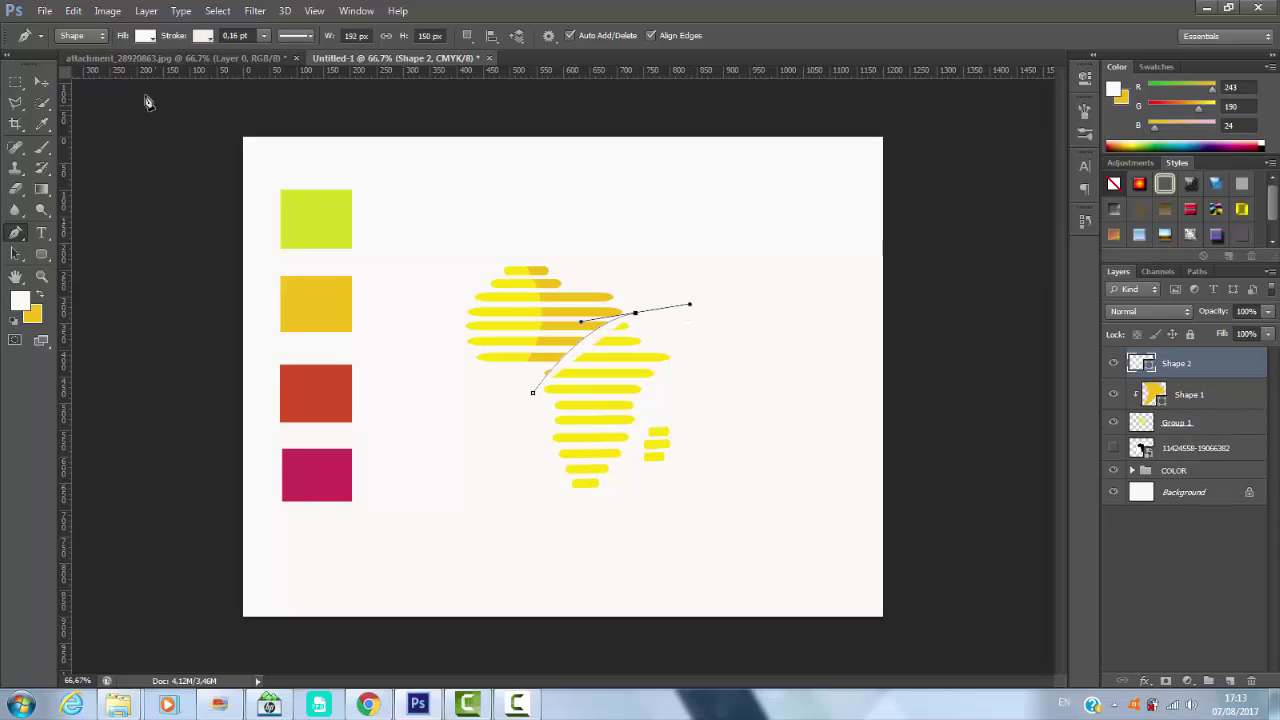
click(145, 35)
click(78, 67)
click(203, 35)
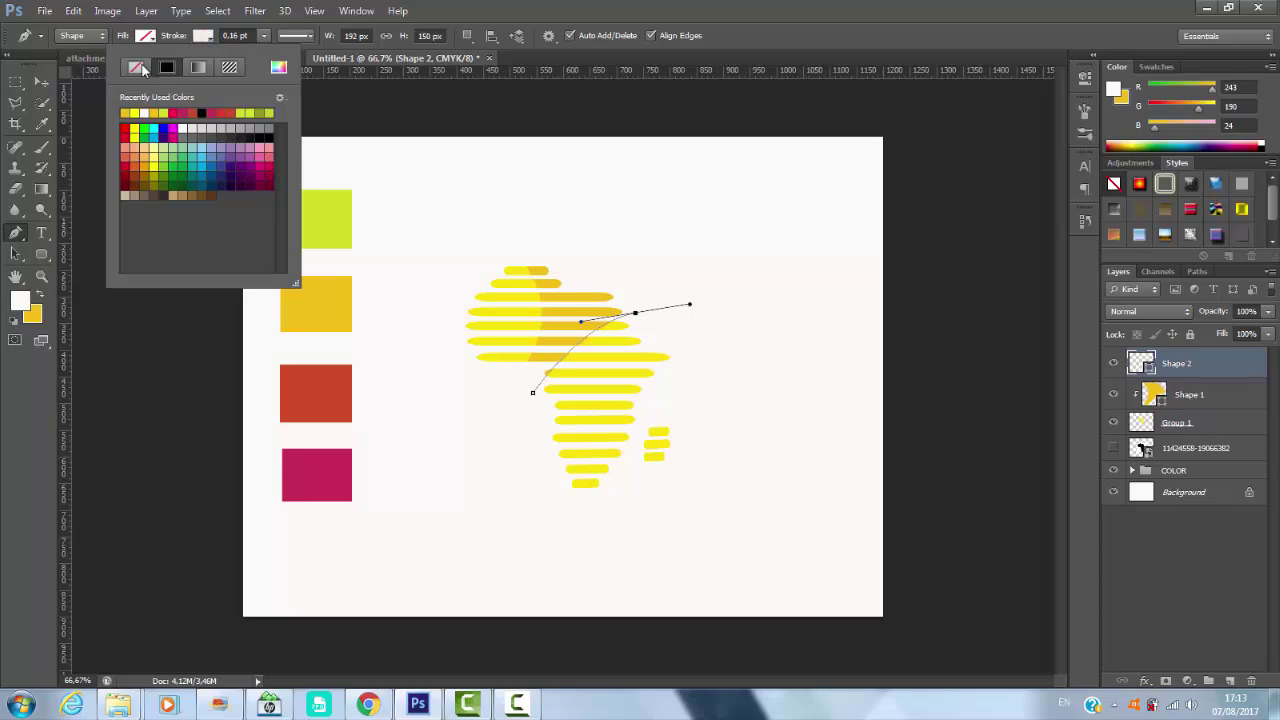
click(140, 67)
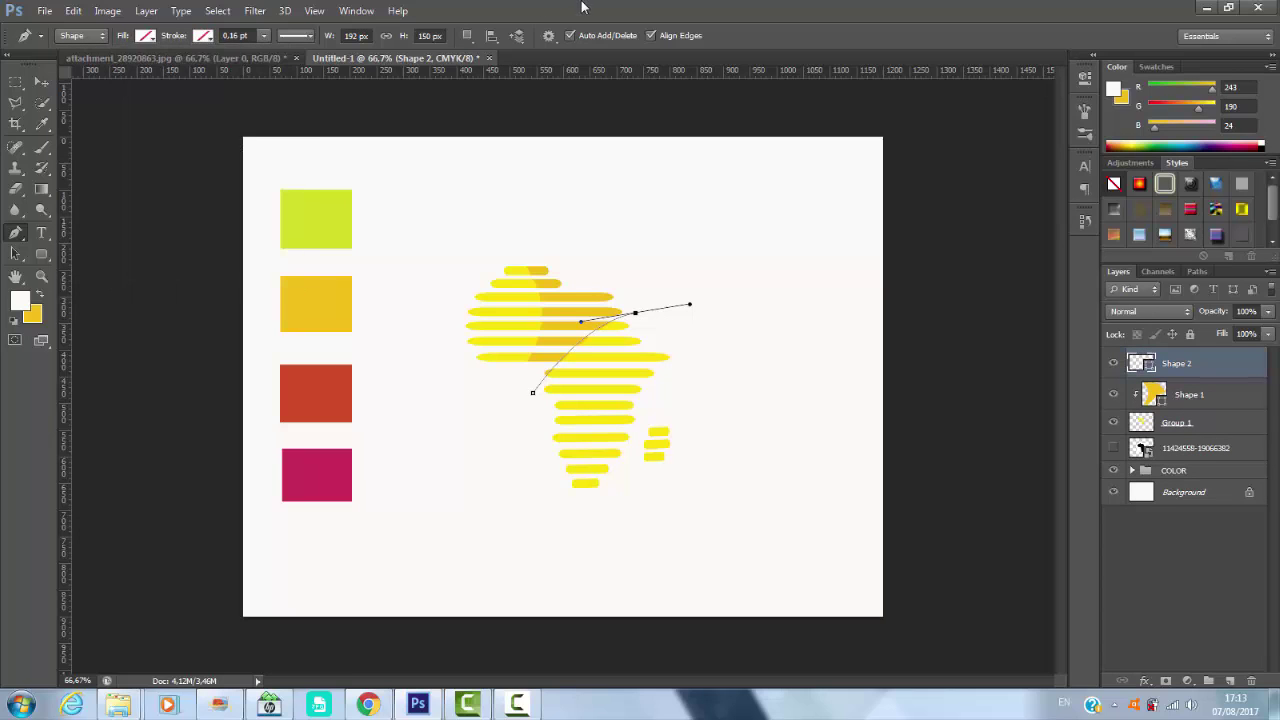
click(698, 344)
drag(546, 447, 546, 500)
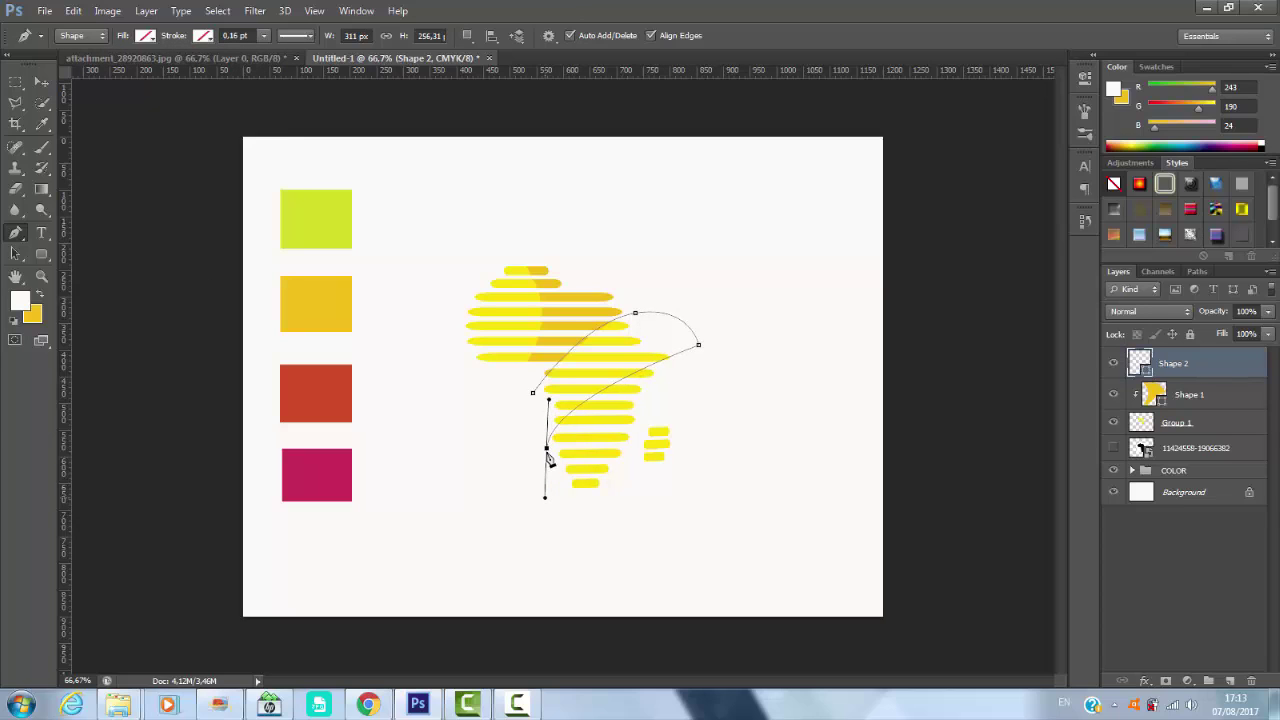
click(532, 393)
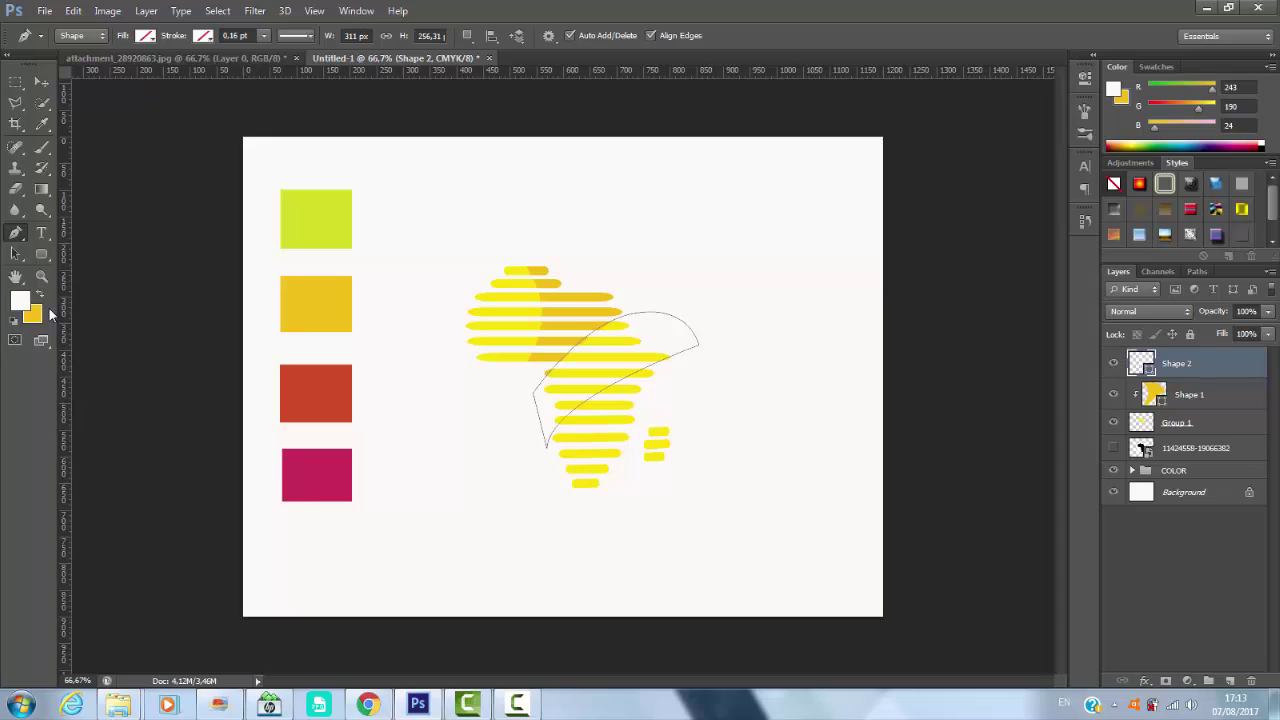
- Sample the red swatch and fill the second shape with red
click(42, 124)
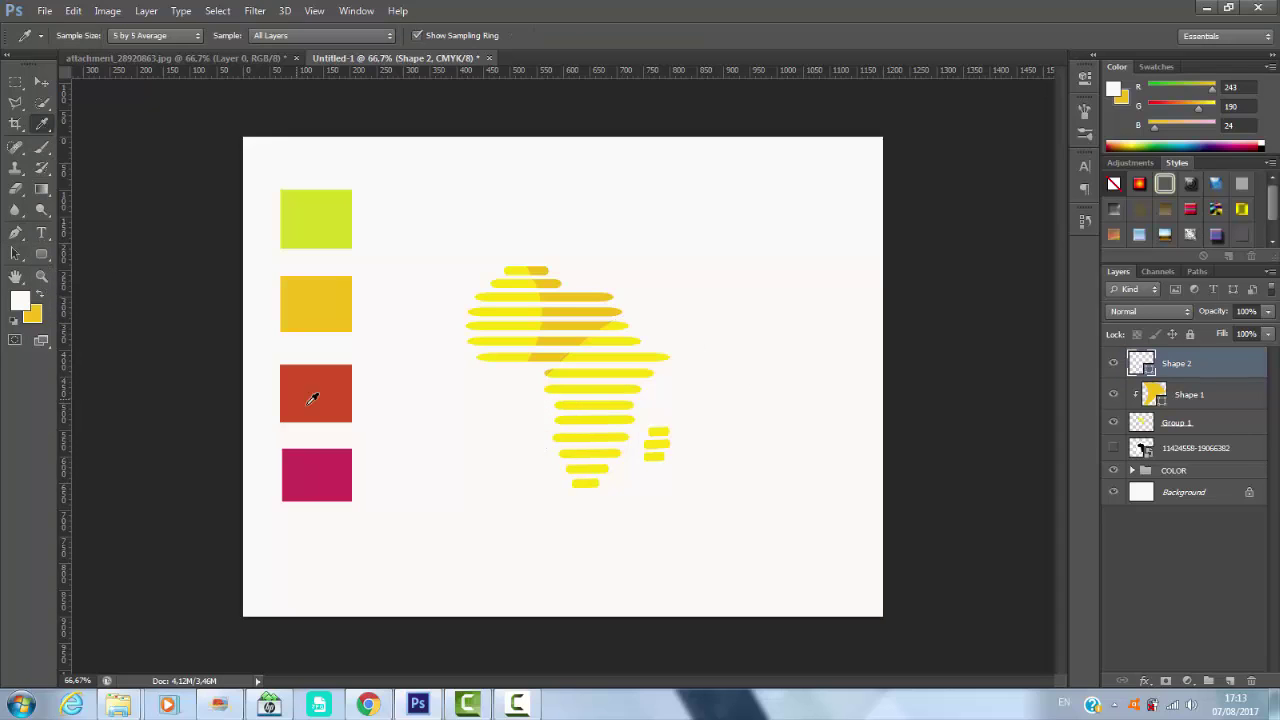
click(325, 392)
click(15, 232)
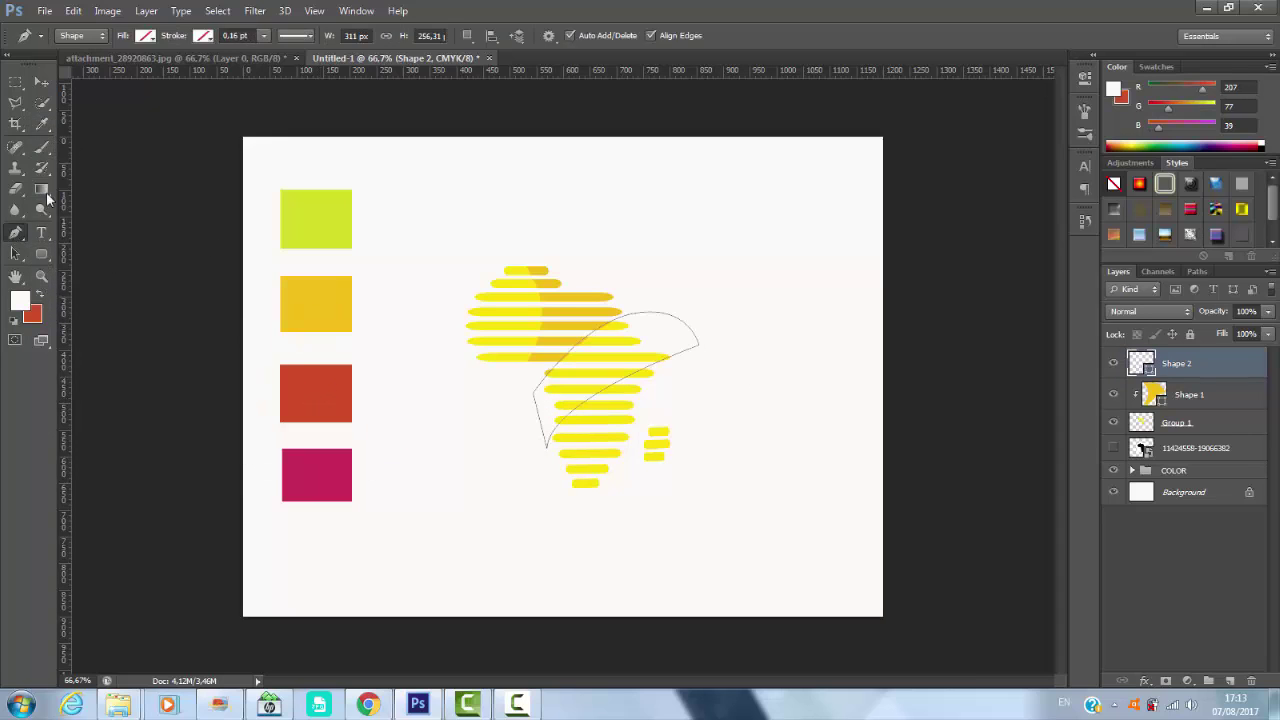
click(146, 36)
click(109, 67)
key(Return)
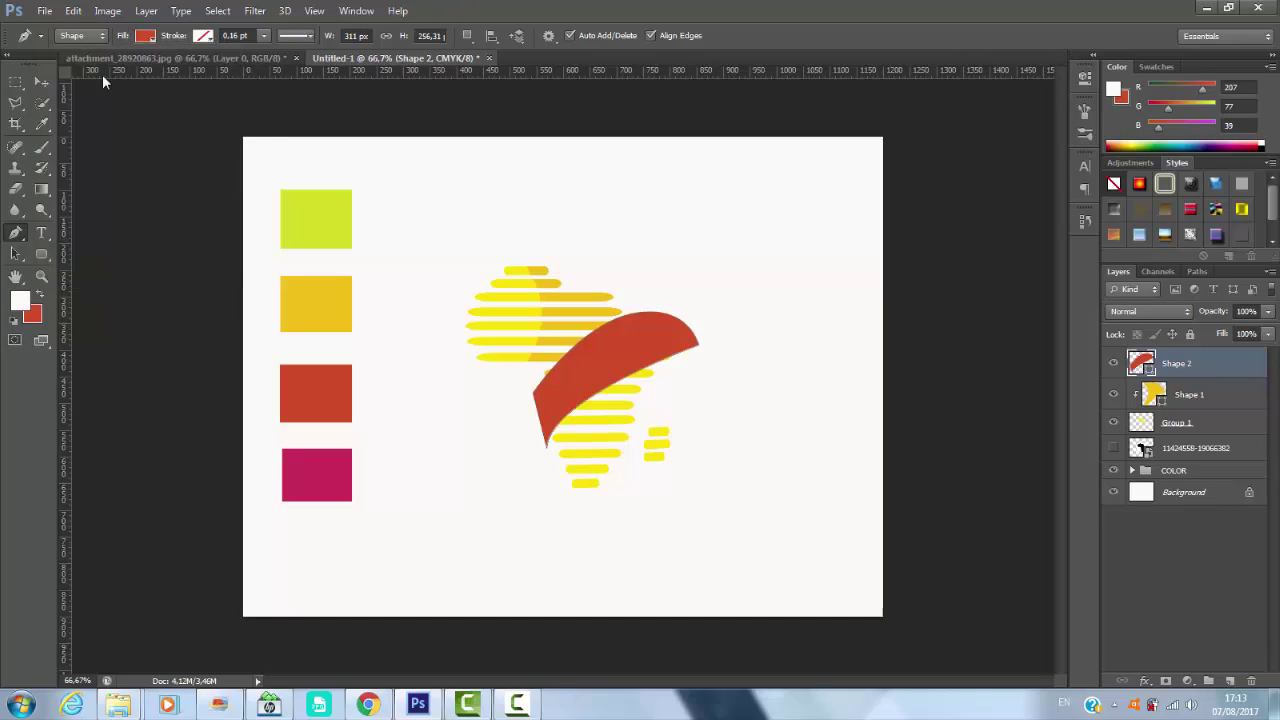
- Clip the red band to the stripes, nudge it slightly down, and add a new layer
key(v)
right_click(1227, 362)
click(1073, 267)
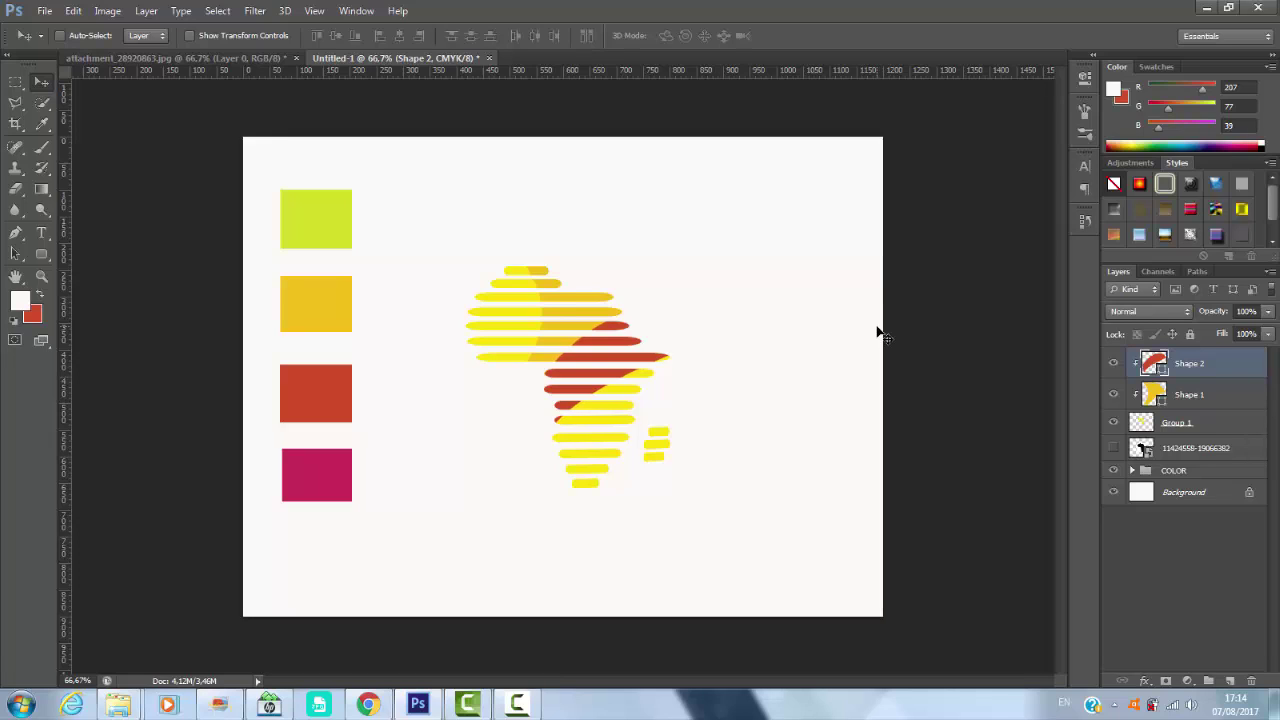
key(Down)
key(Down)
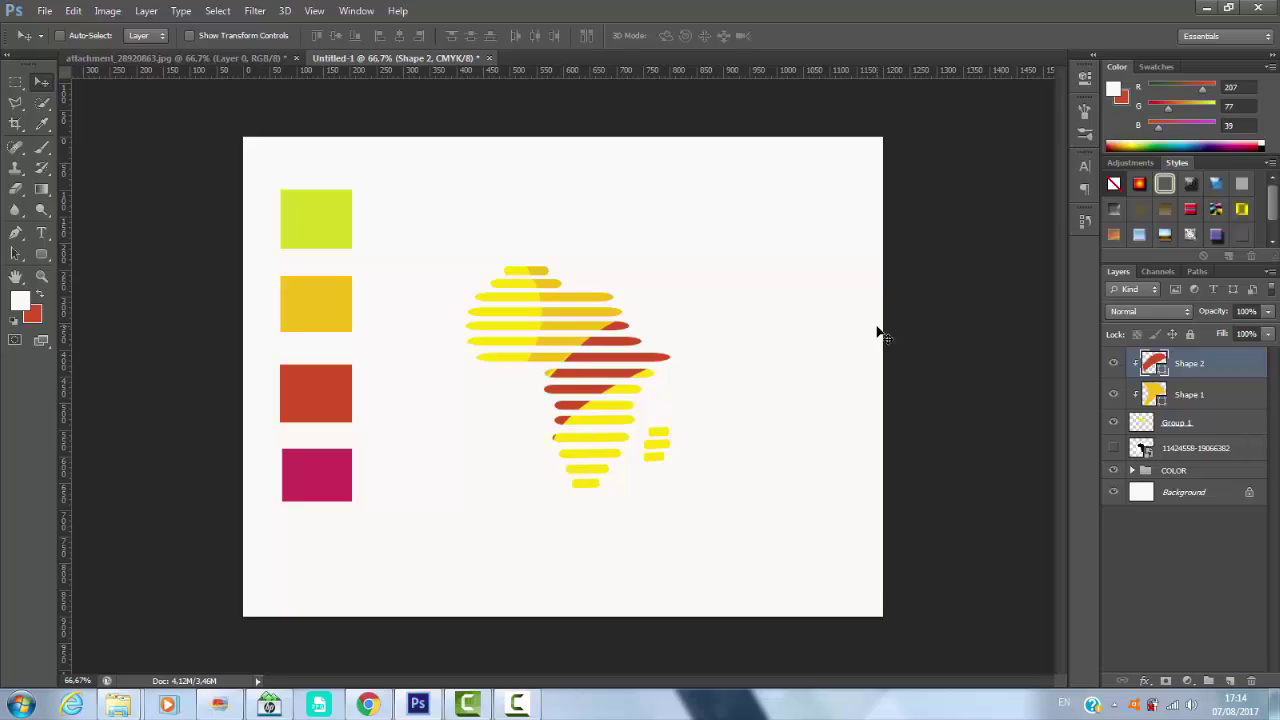
key(Down)
key(Down)
click(1240, 680)
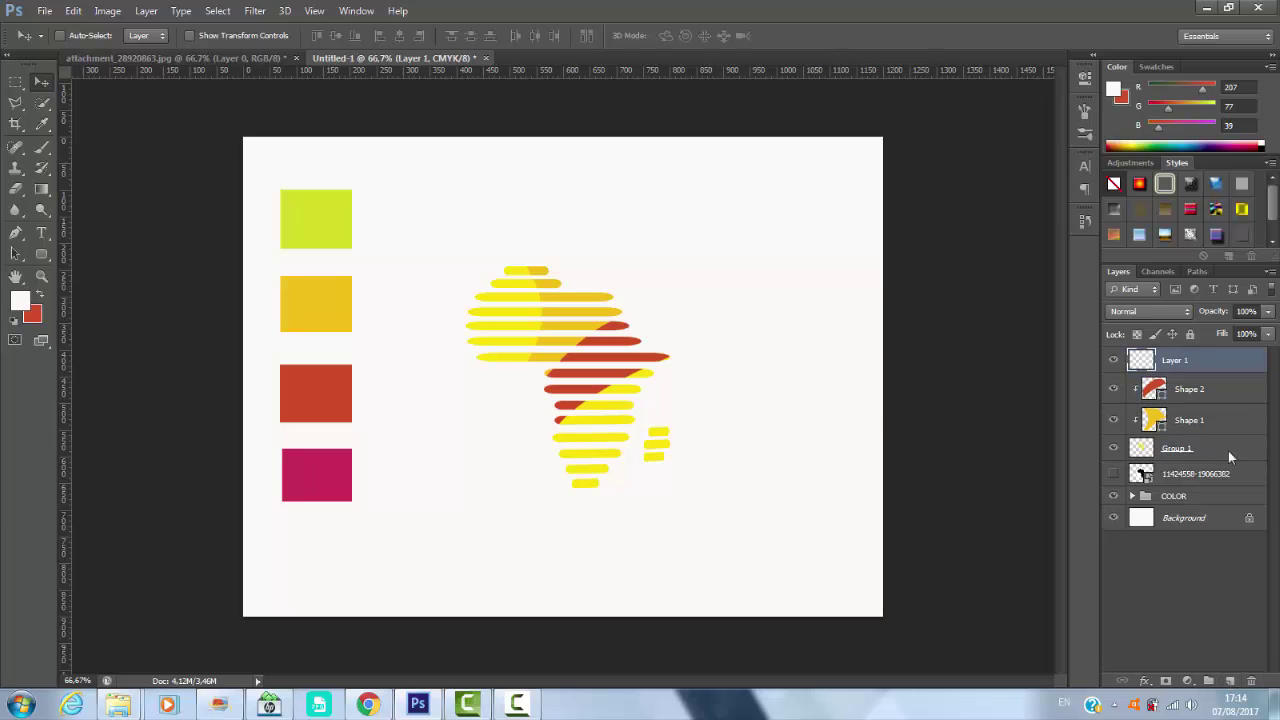
- Draw a closed Pen outline over the lower Africa stripes
click(15, 232)
click(540, 444)
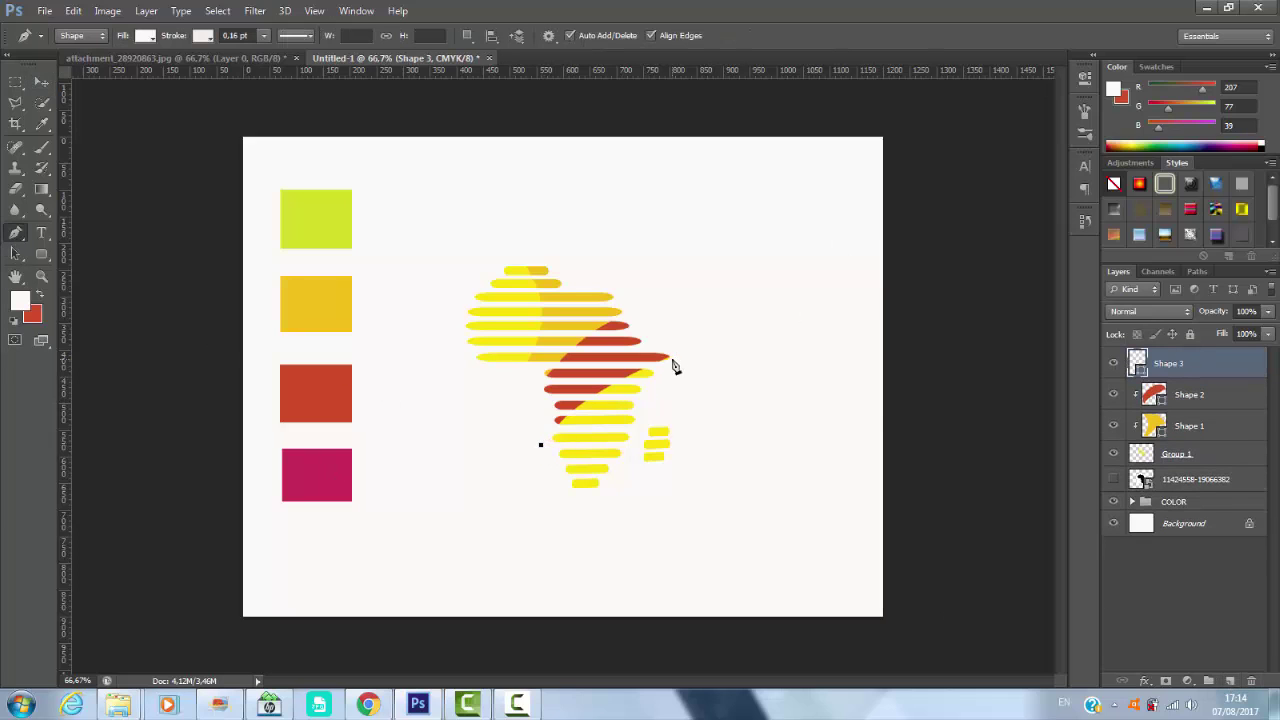
drag(675, 356, 747, 342)
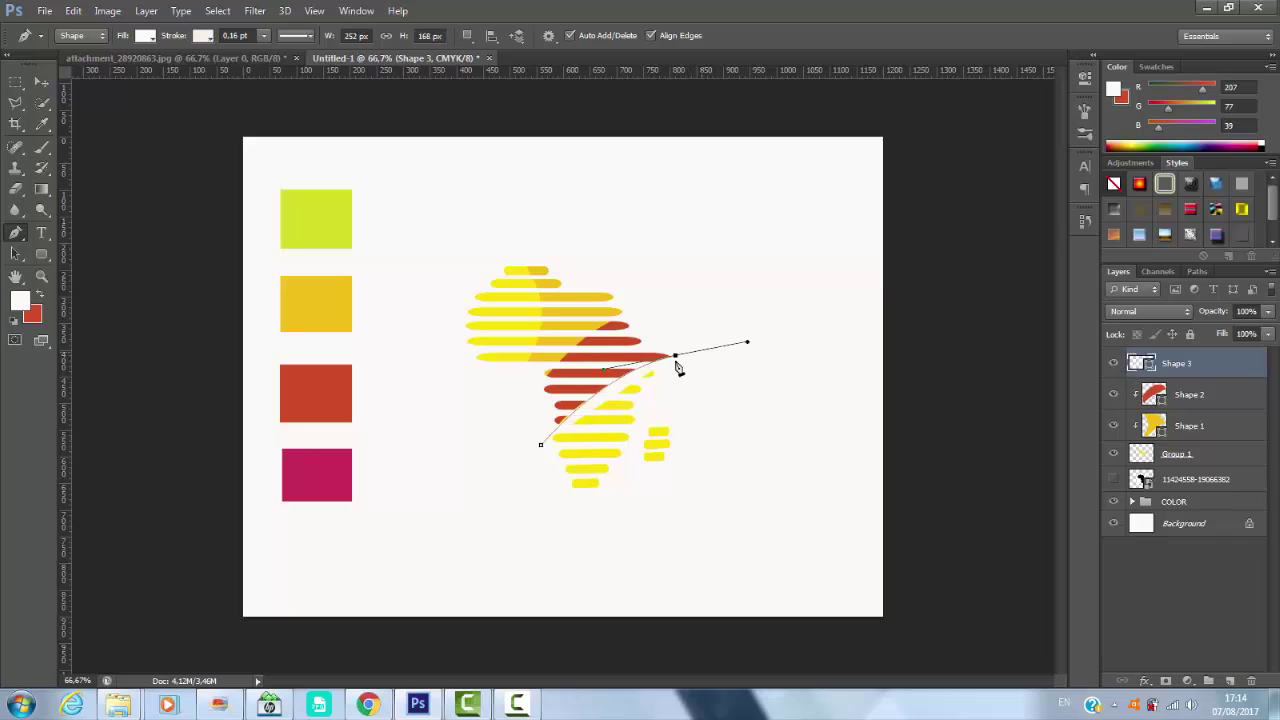
alt+click(676, 356)
click(641, 414)
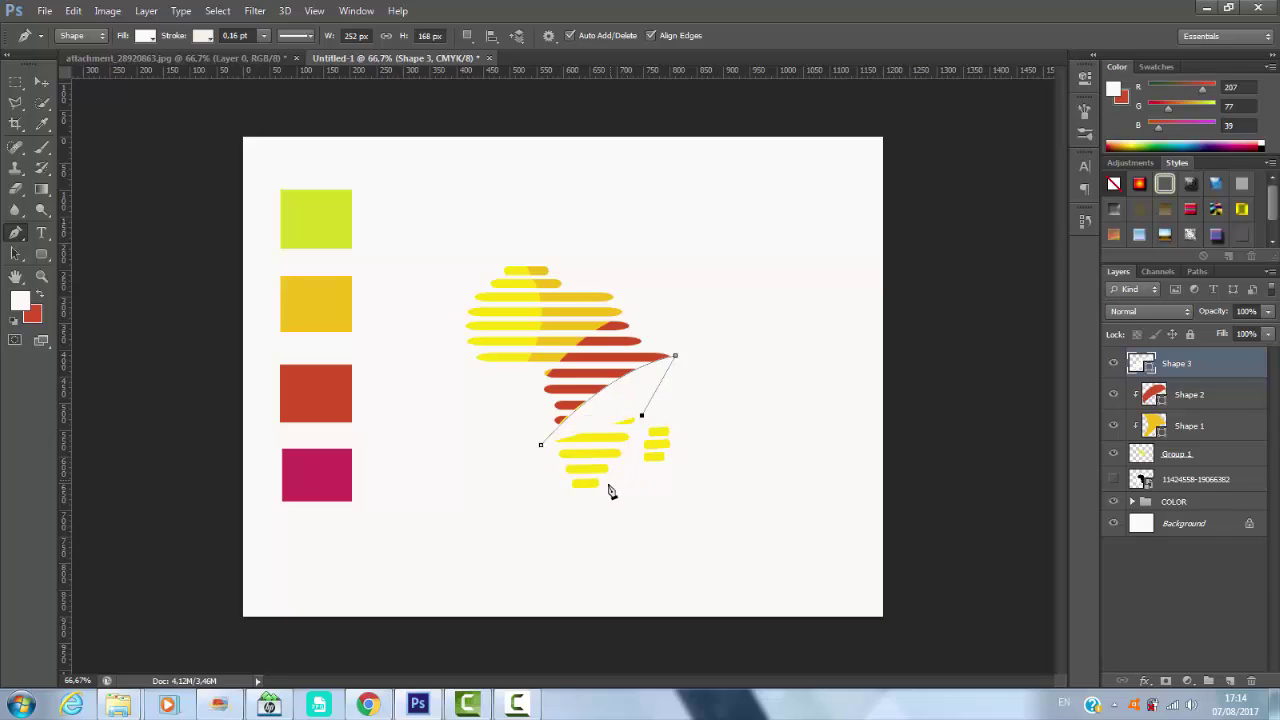
drag(588, 506, 604, 507)
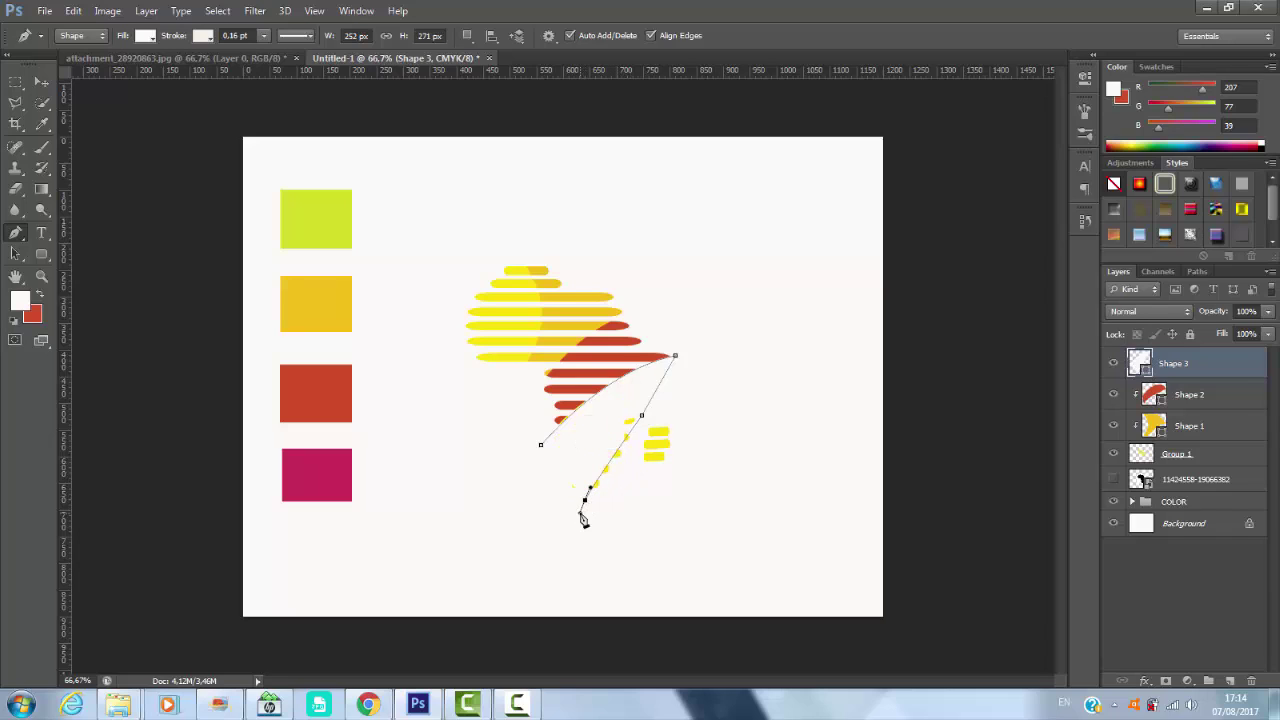
click(619, 484)
click(596, 507)
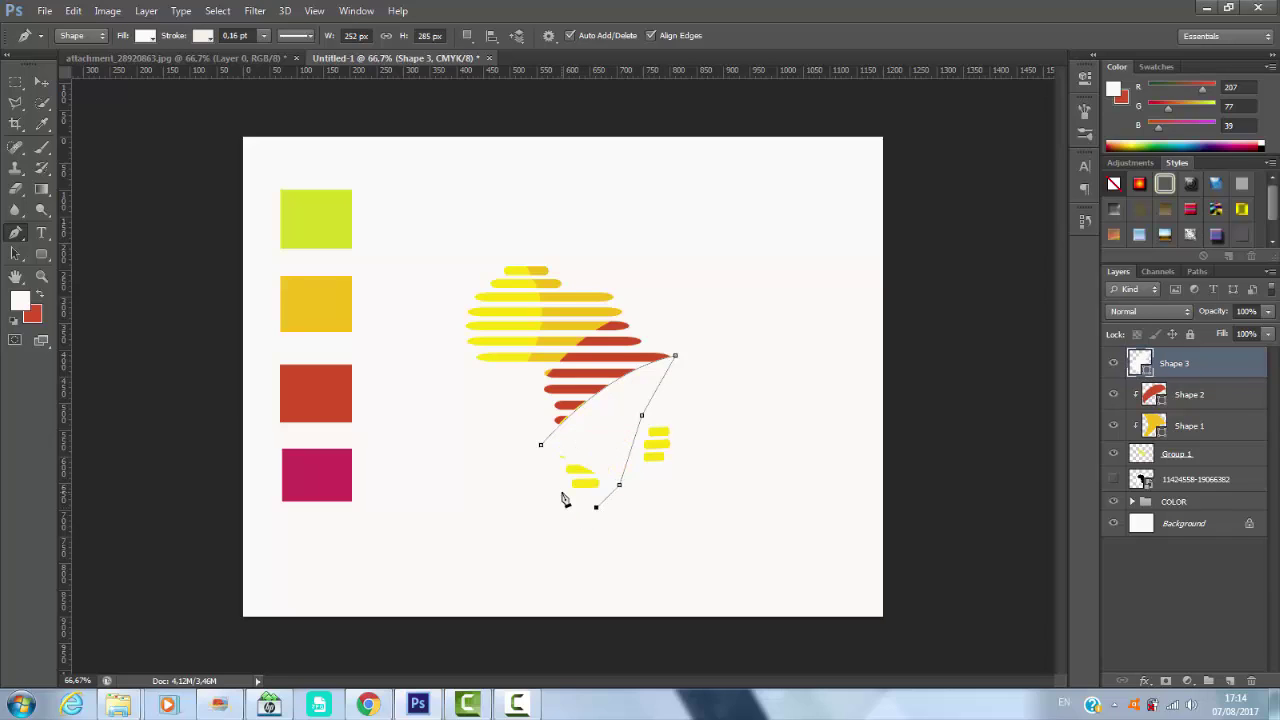
click(562, 492)
click(540, 444)
- Fill the shape with magenta sampled from the swatch and clip it to the stripes
click(145, 35)
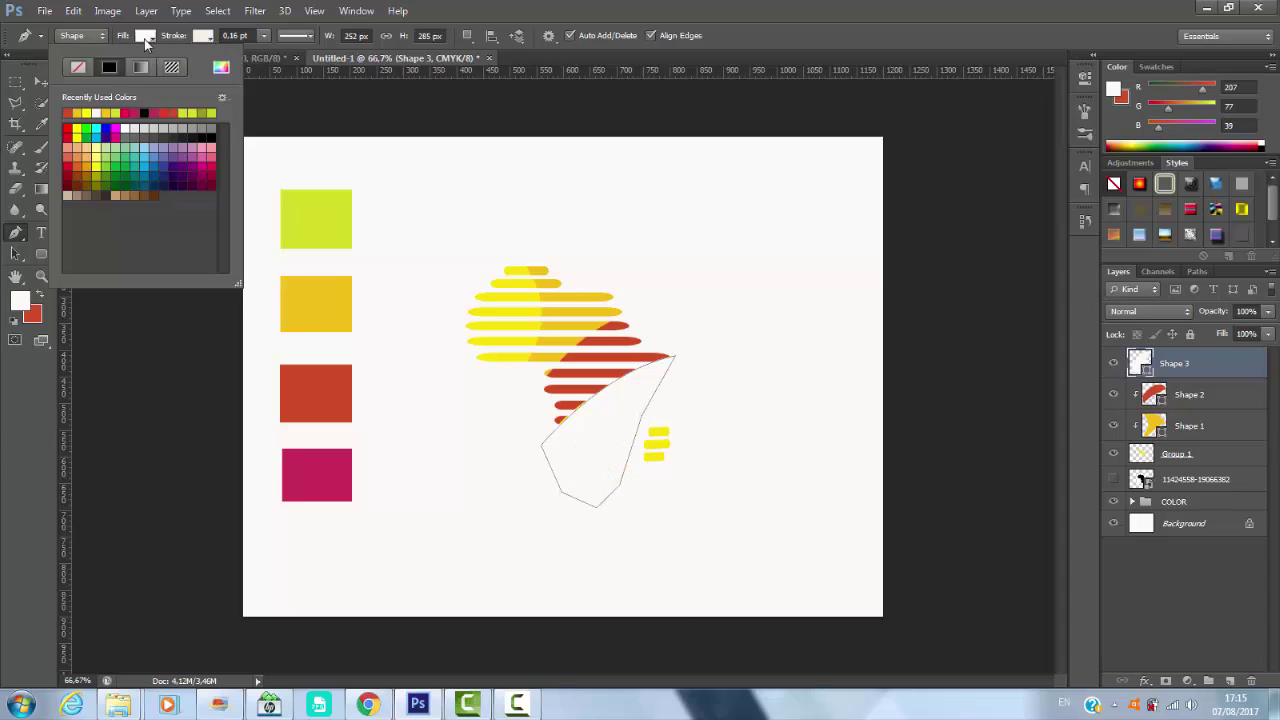
click(107, 54)
click(42, 123)
alt+click(316, 470)
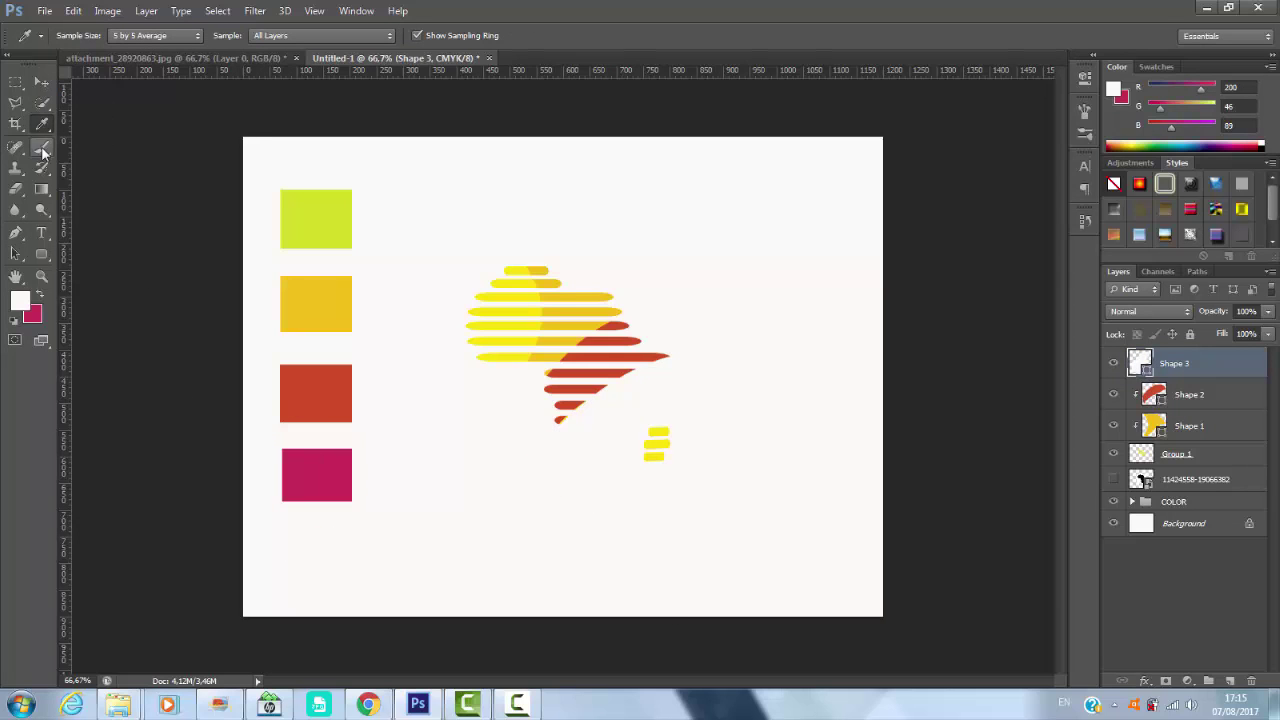
click(15, 230)
click(145, 35)
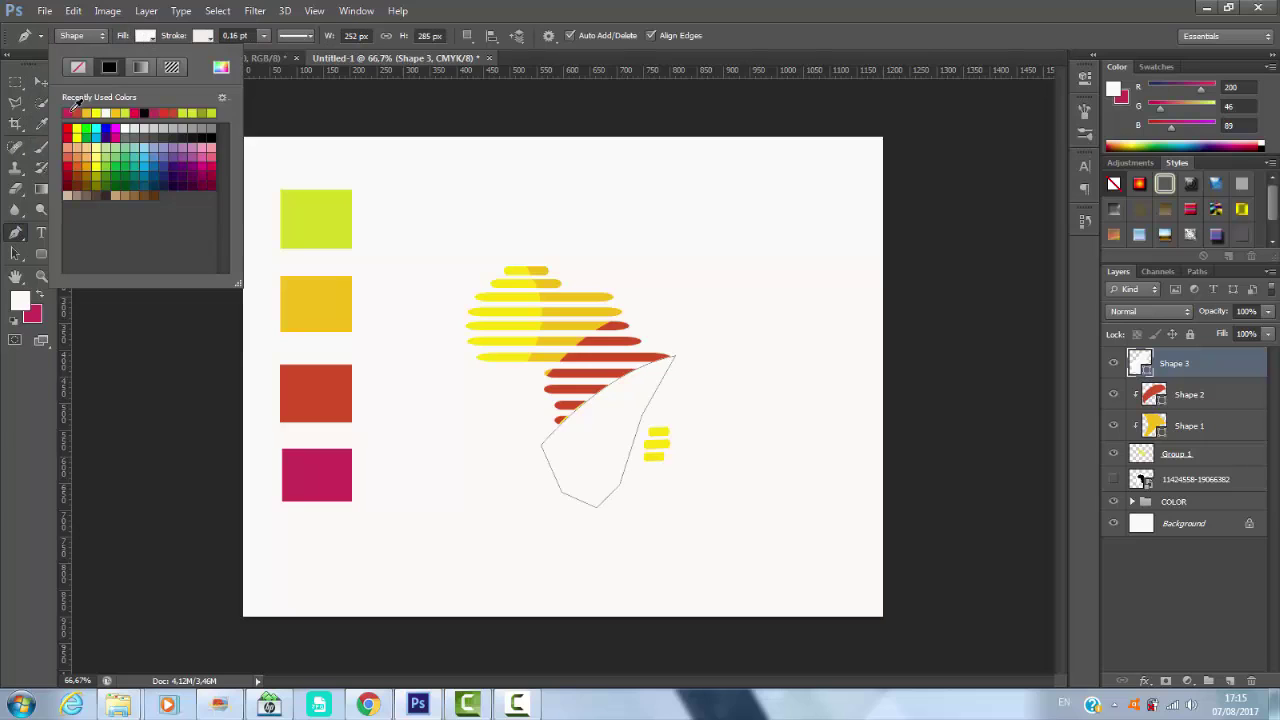
click(67, 112)
click(145, 35)
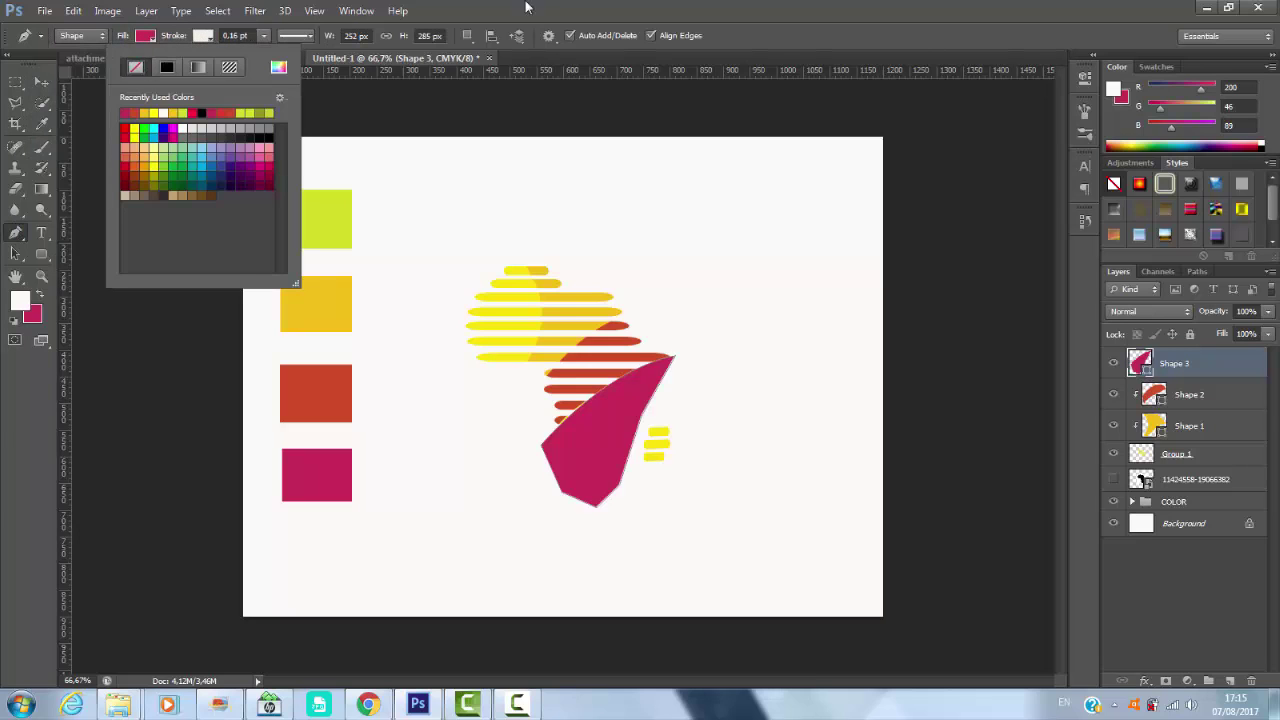
key(Escape)
key(v)
right_click(1221, 362)
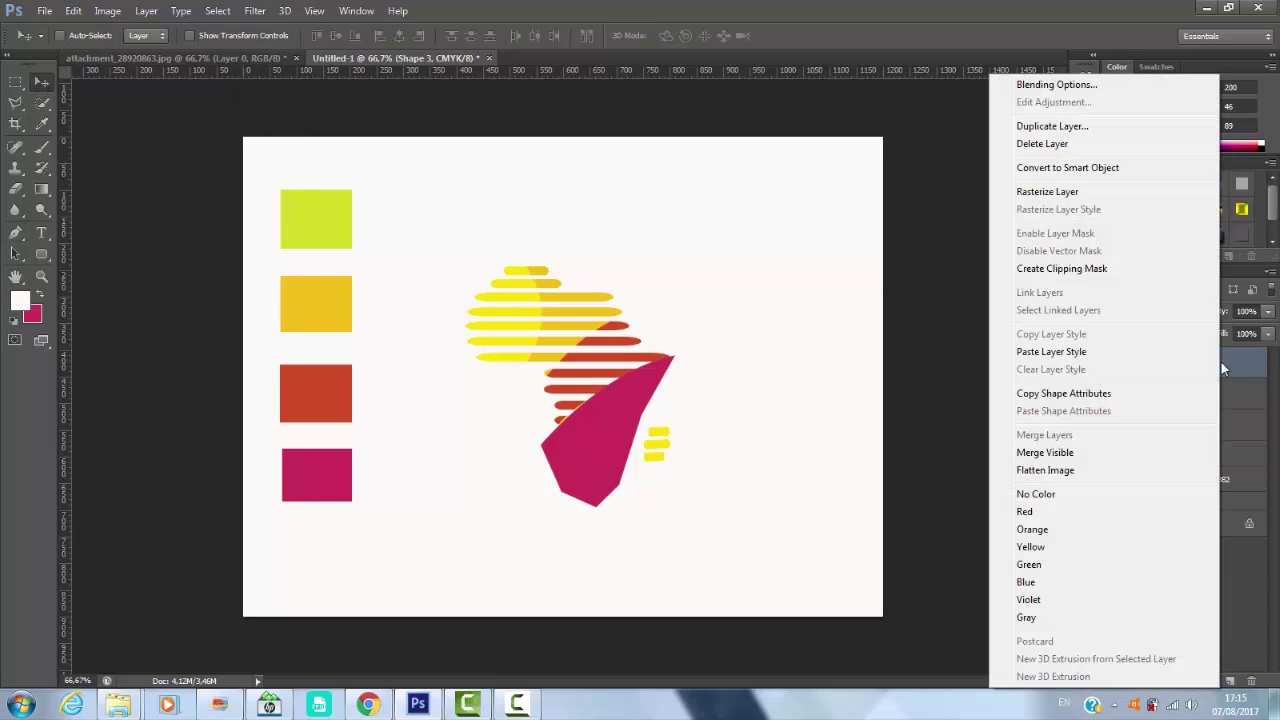
click(1077, 269)
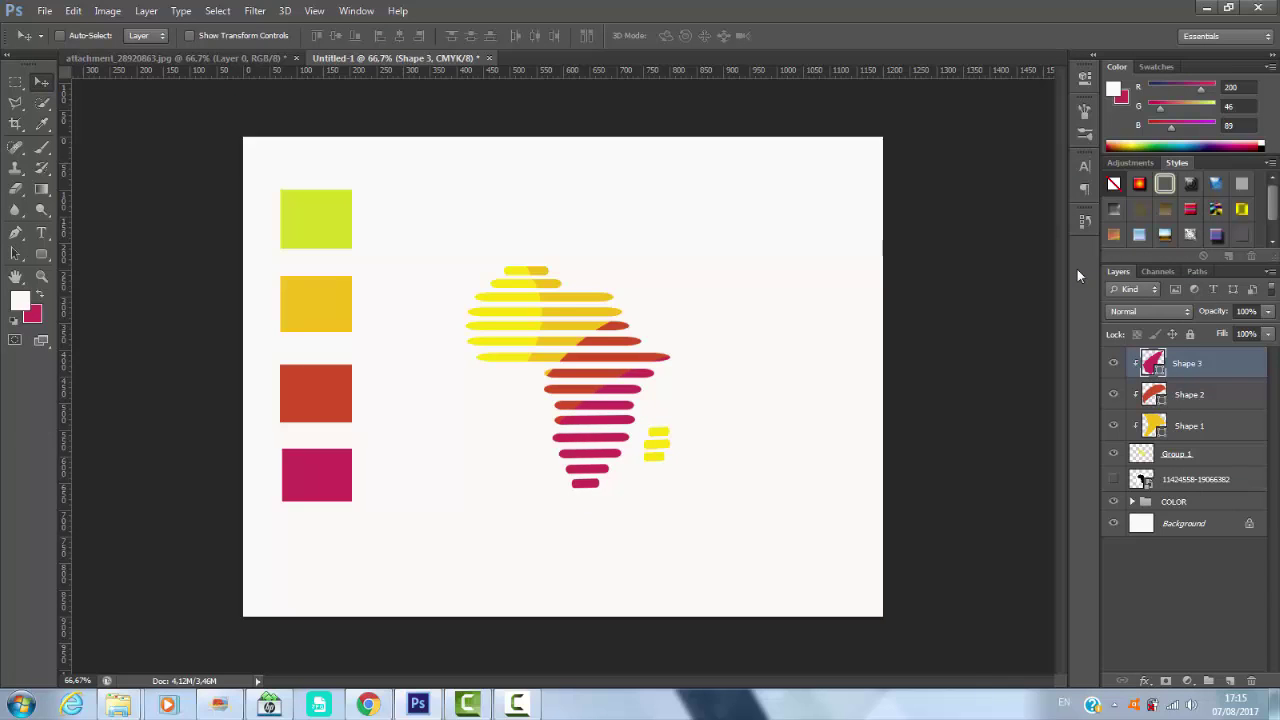
- Add a new layer and start a Pen outline over the small island bars
click(1229, 680)
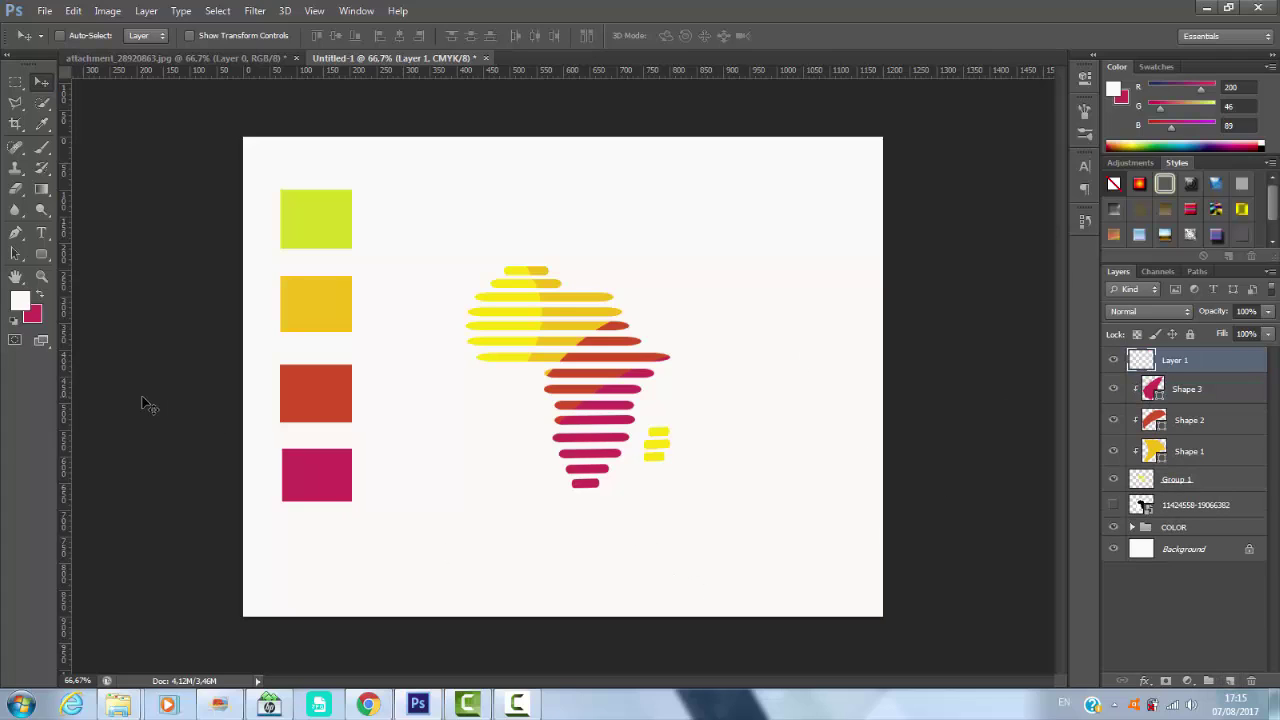
click(15, 232)
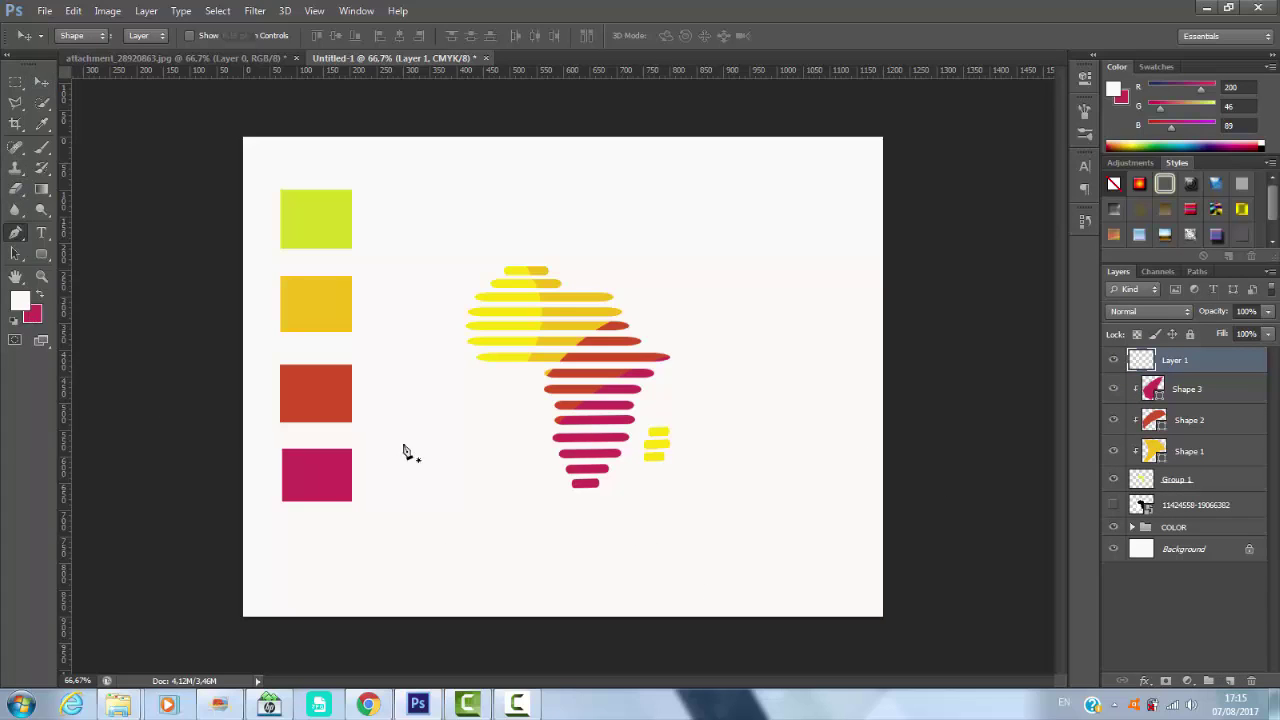
click(628, 463)
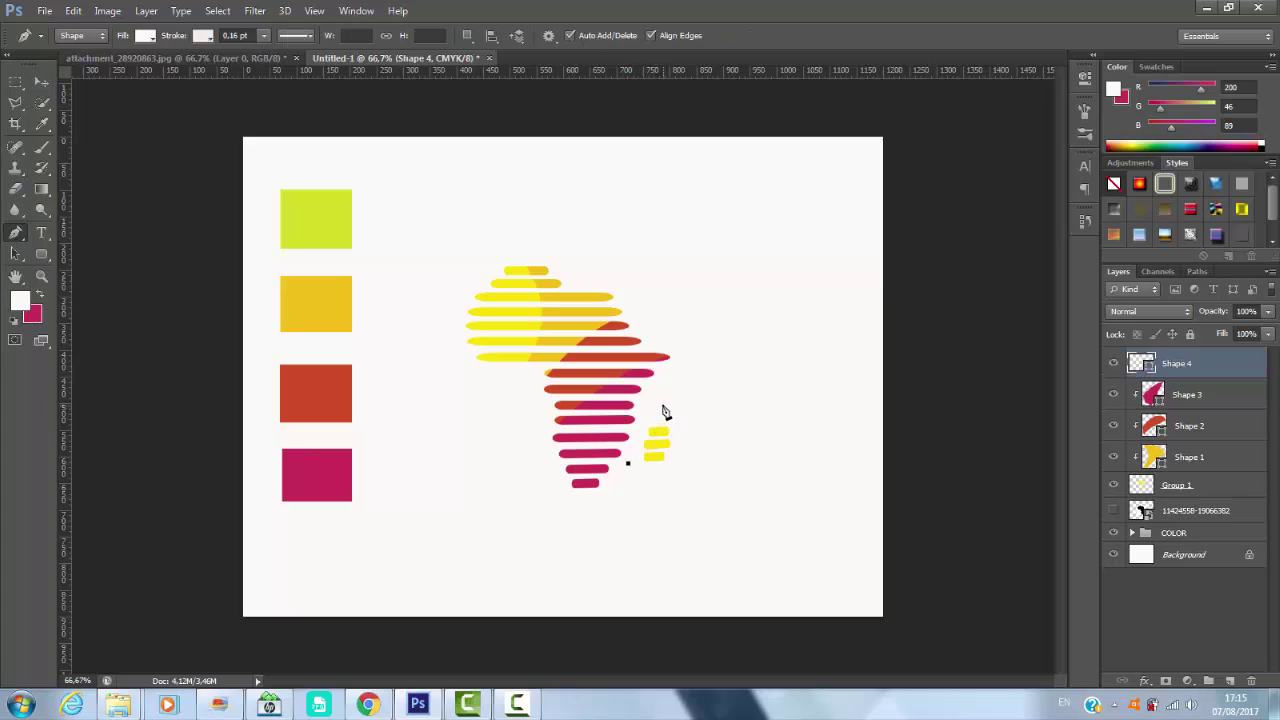
- Close the island outline, fill it magenta with no stroke, and clip it to the island bars
click(659, 403)
click(672, 407)
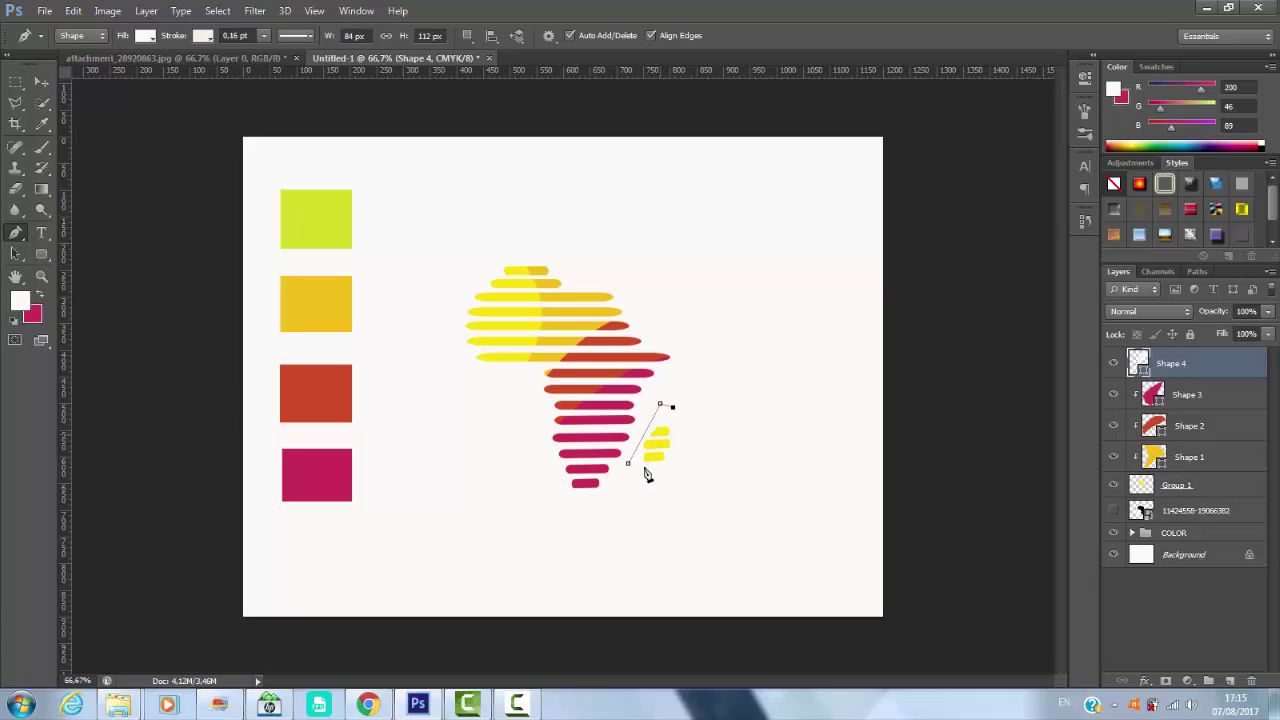
click(641, 475)
click(145, 35)
click(71, 110)
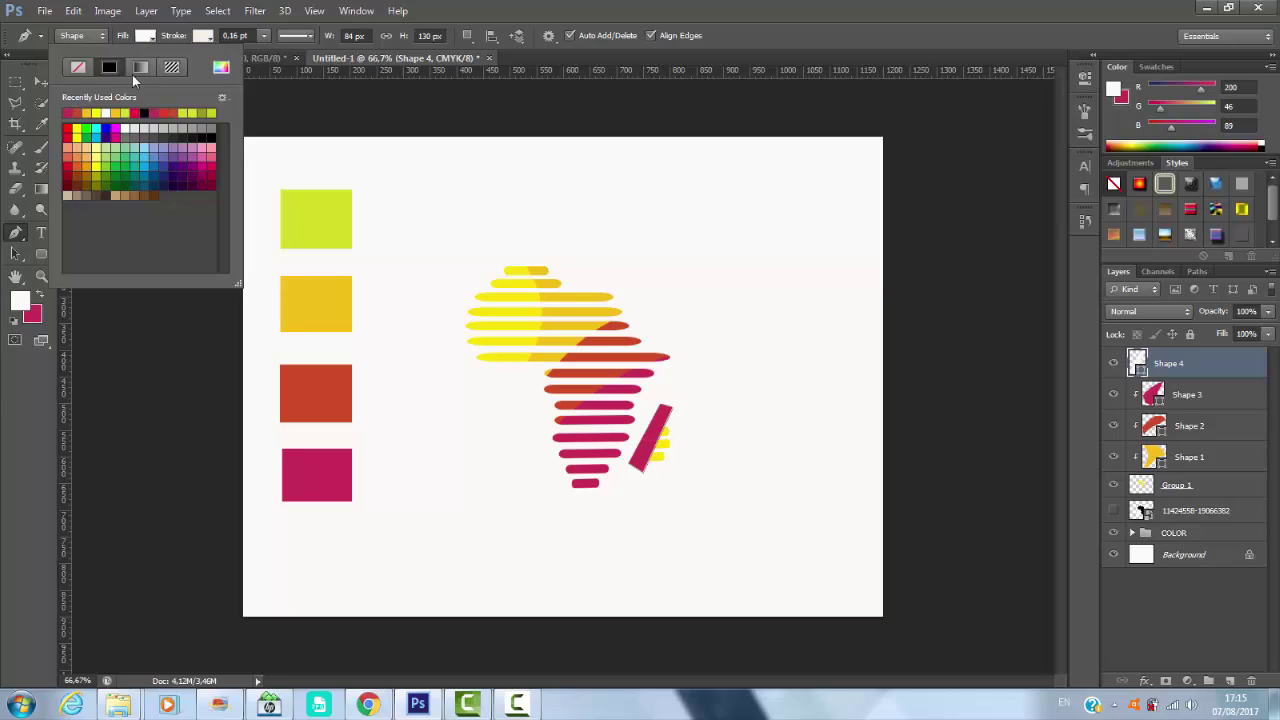
click(203, 35)
key(Escape)
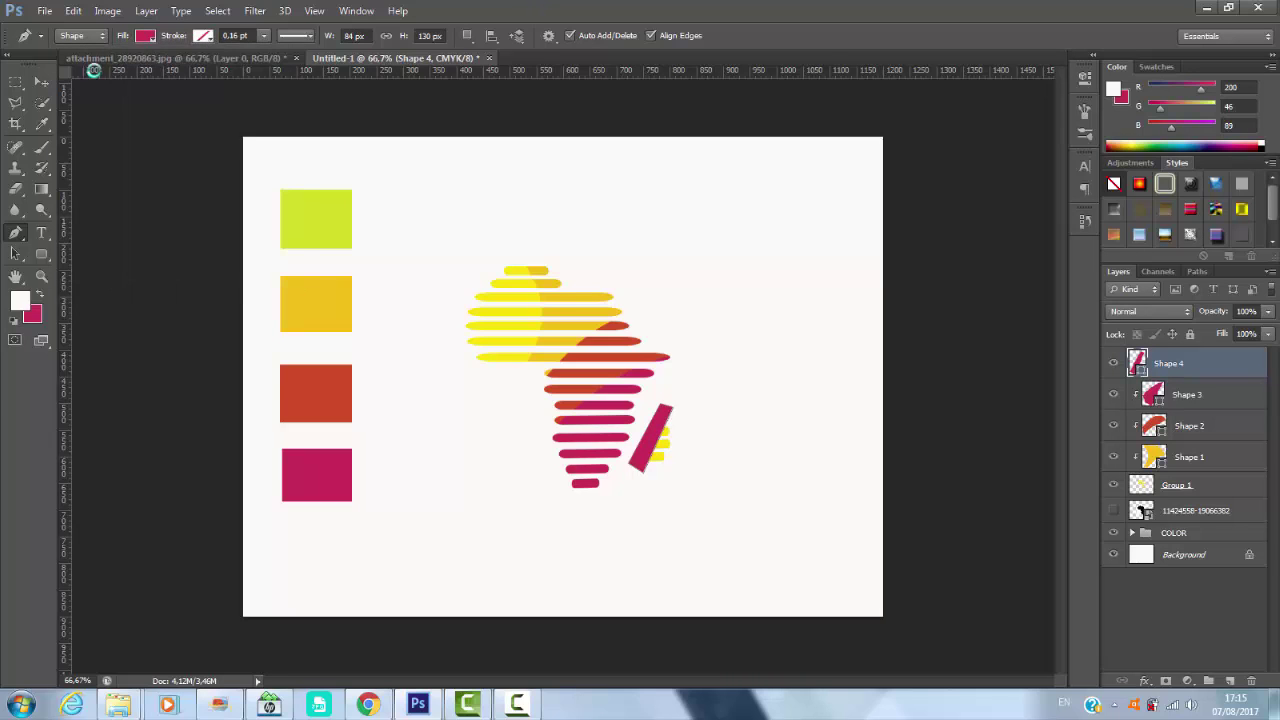
key(v)
right_click(1208, 364)
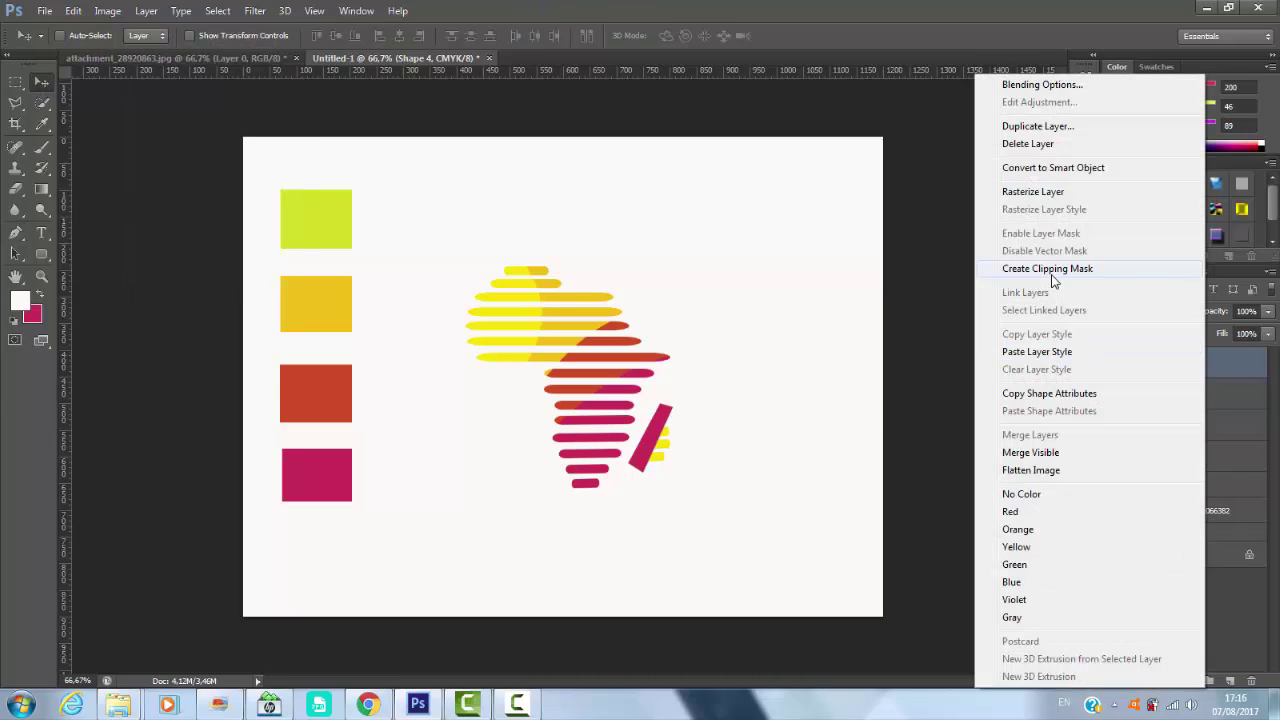
click(1050, 270)
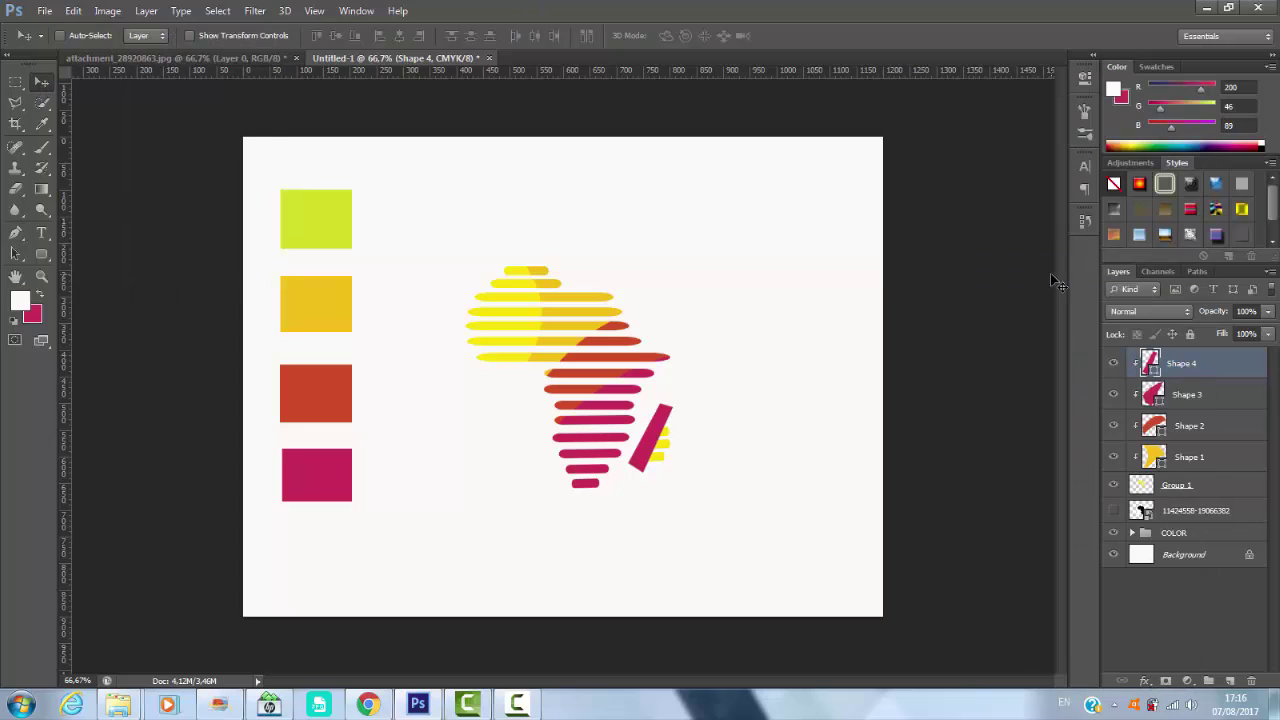
- Add a new layer and outline the remaining island bars with the Pen tool
click(1230, 680)
click(15, 232)
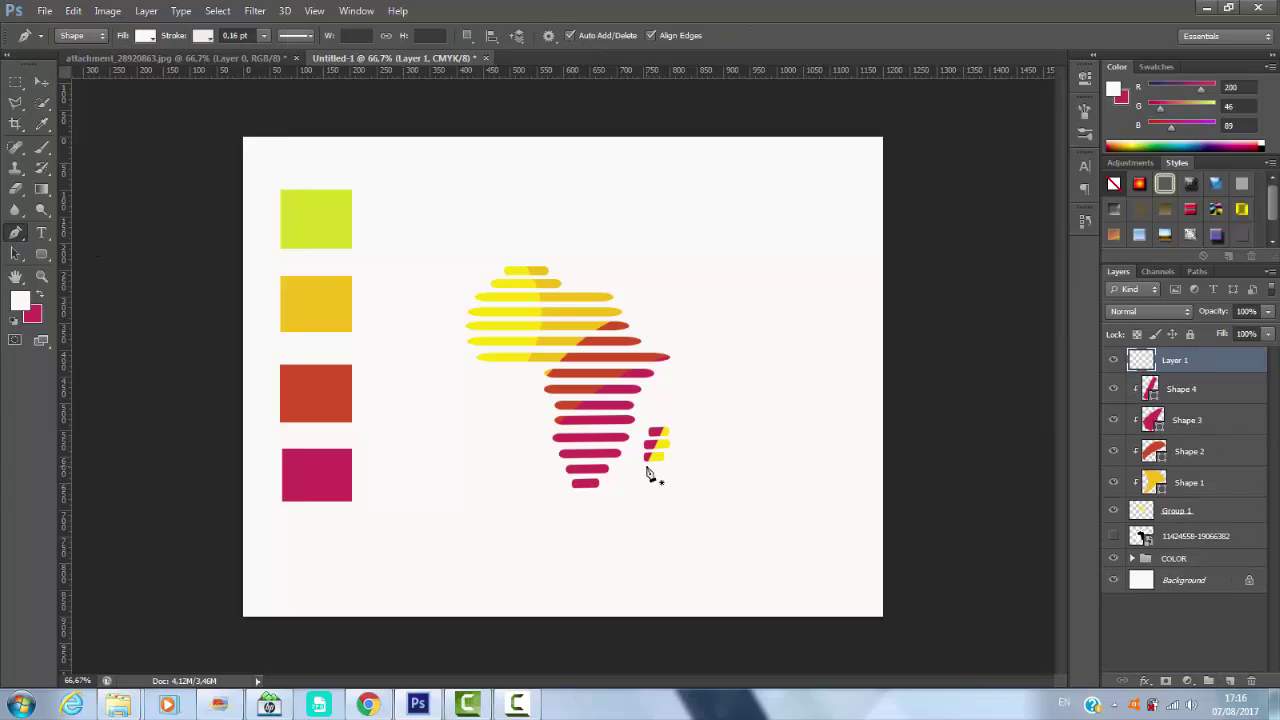
click(647, 465)
click(668, 413)
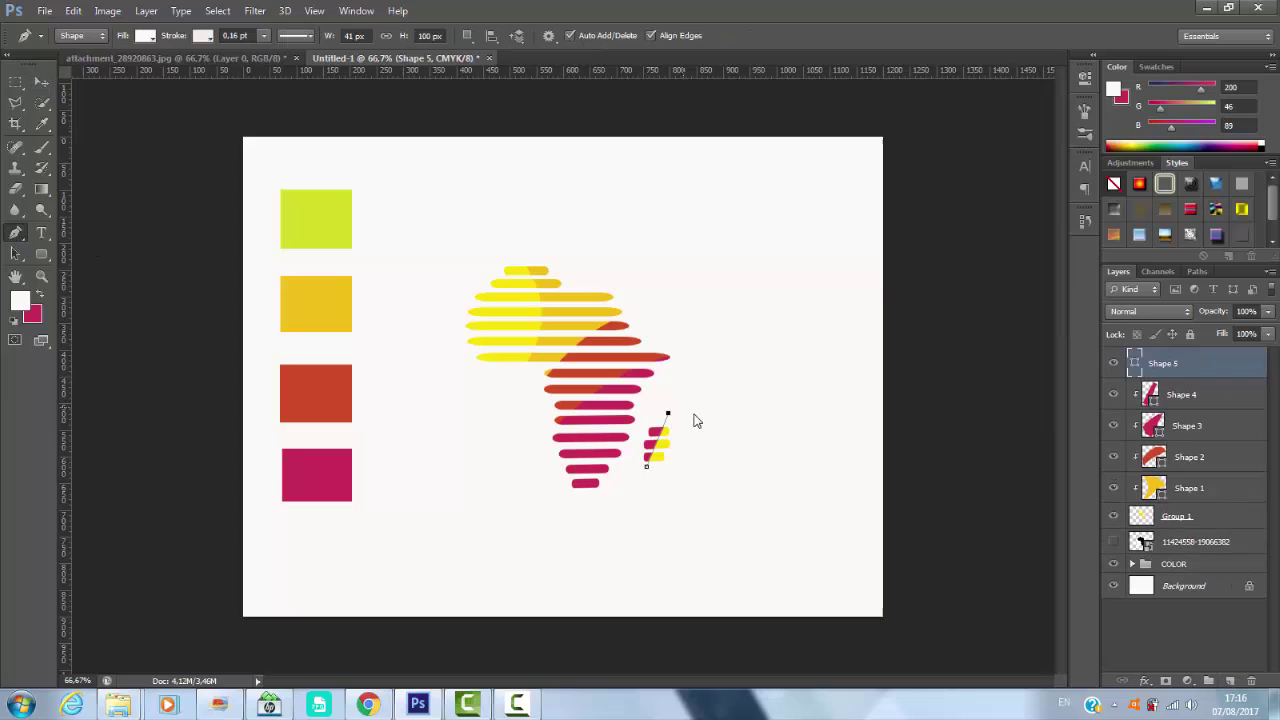
click(669, 470)
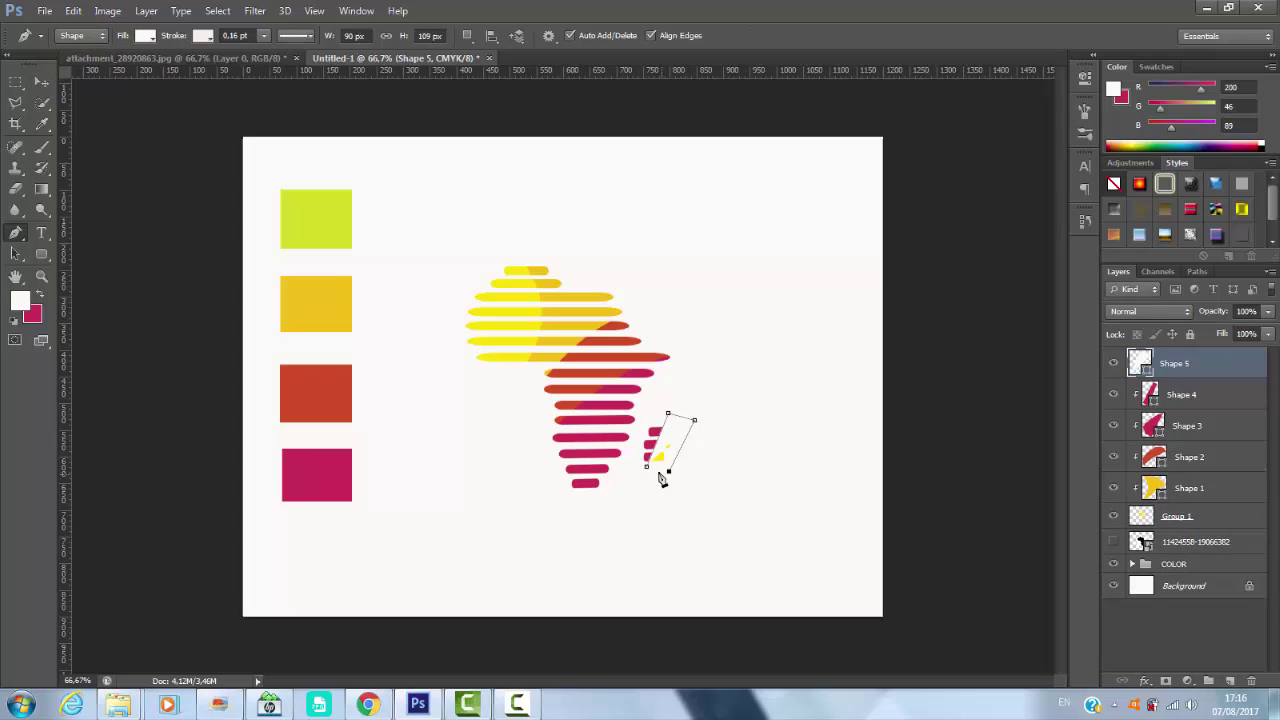
- Fill that shape with a darker pink, no stroke, and clip it to the island bars
click(33, 316)
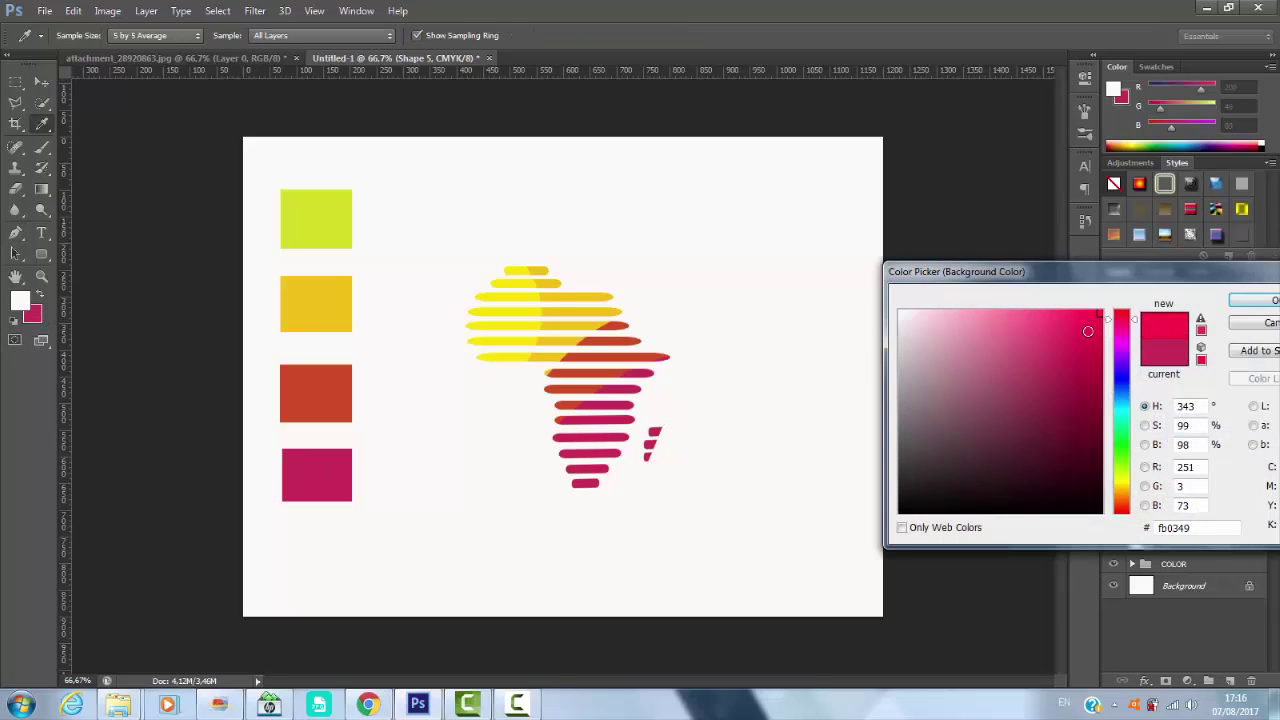
drag(1088, 331, 1086, 362)
click(1255, 300)
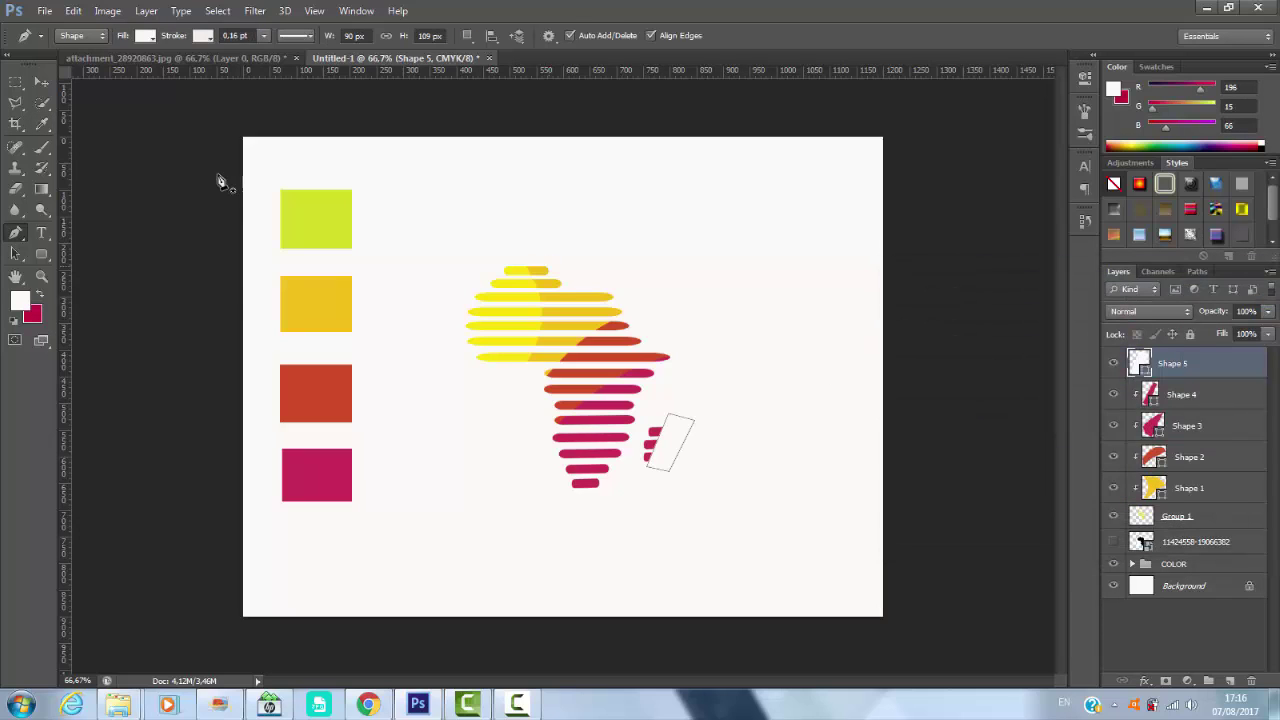
click(147, 38)
click(107, 54)
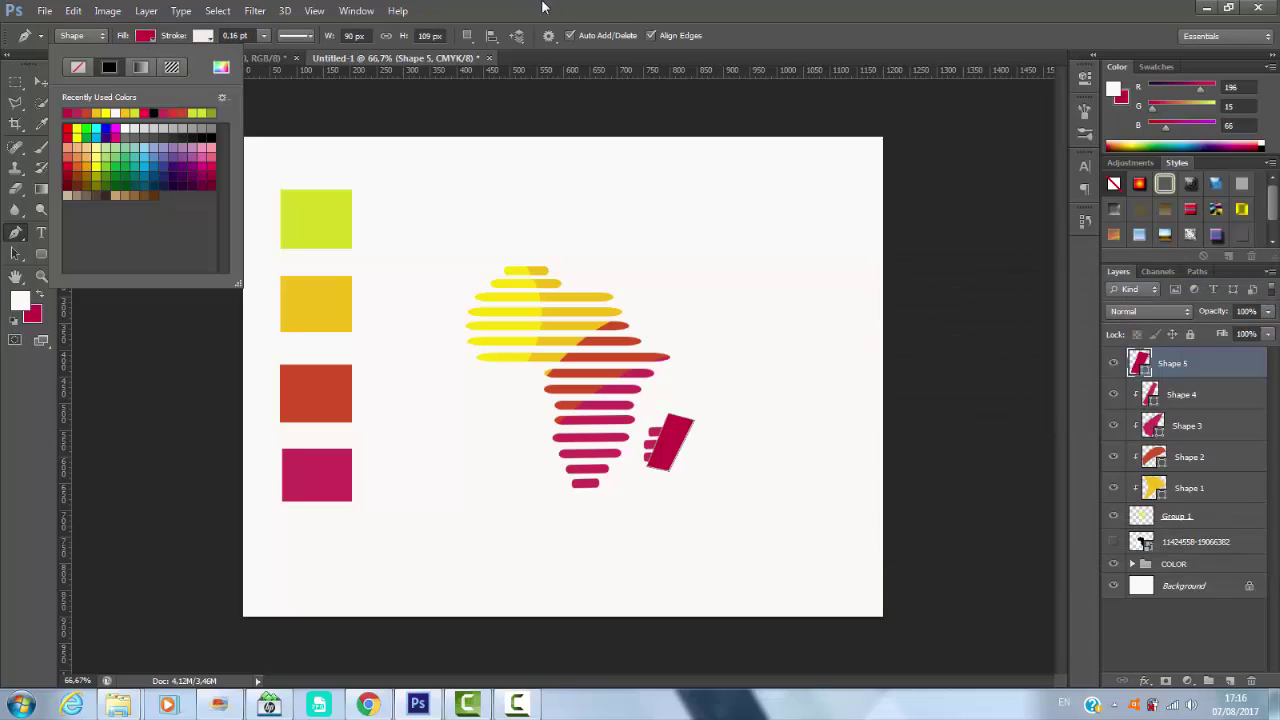
key(Return)
click(202, 36)
click(41, 80)
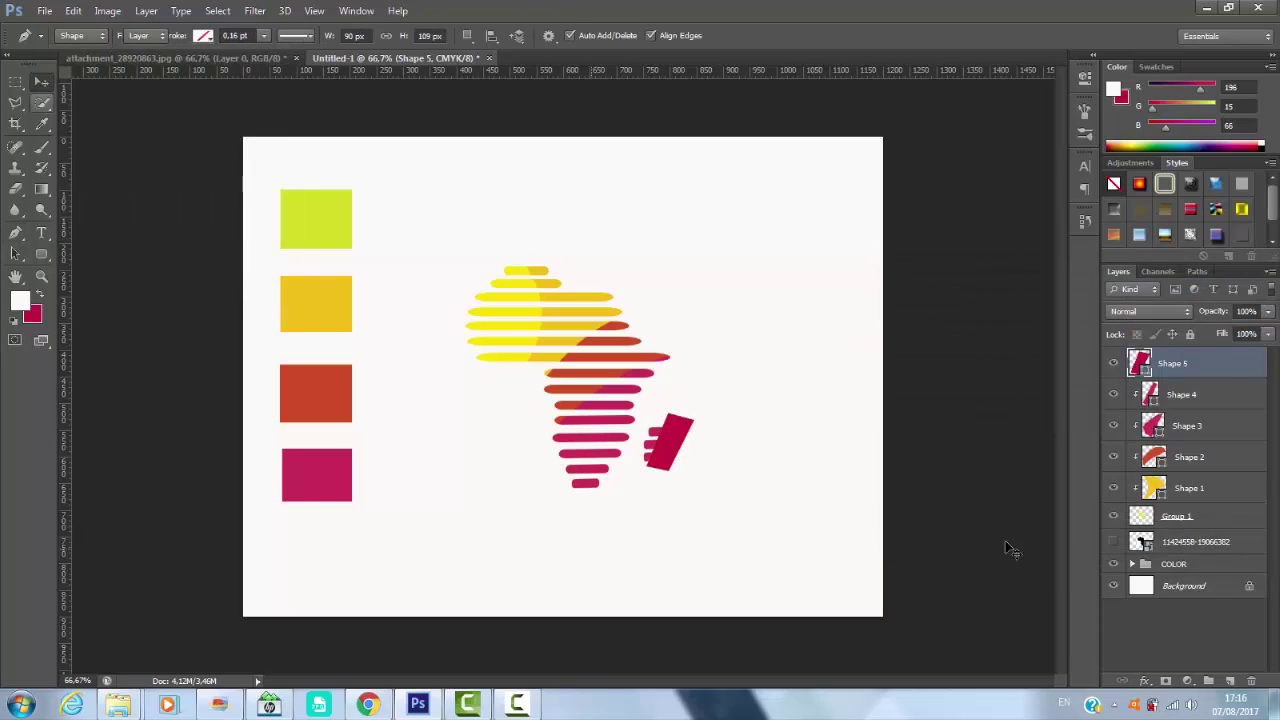
right_click(1225, 375)
click(1097, 268)
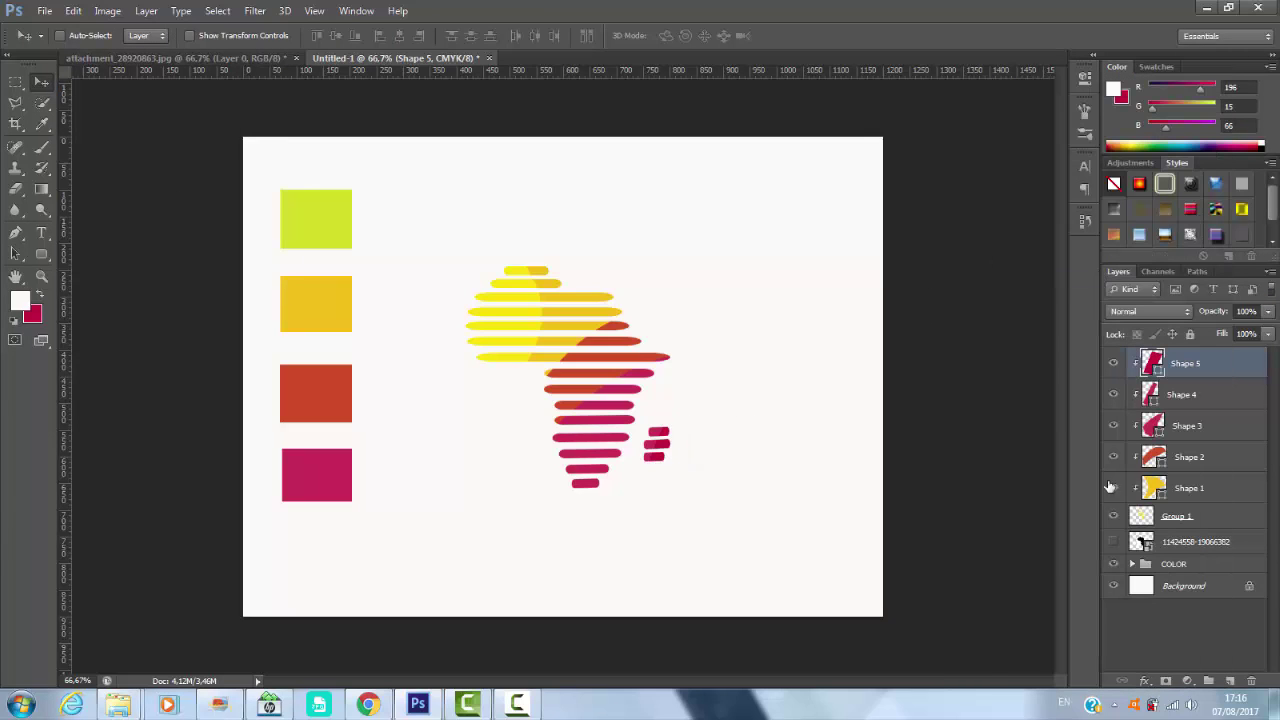
- Group Shape 1 through Shape 5 into a group named 'logo'
shift+click(1212, 488)
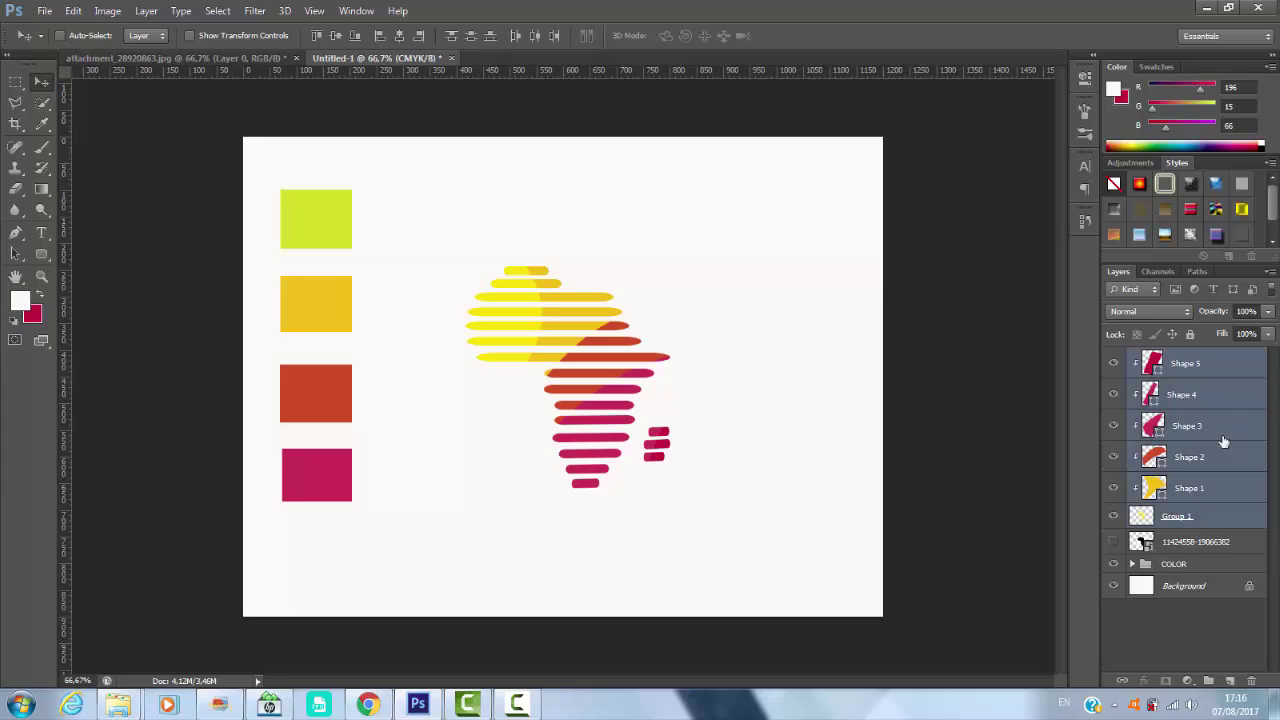
drag(1221, 374, 1207, 680)
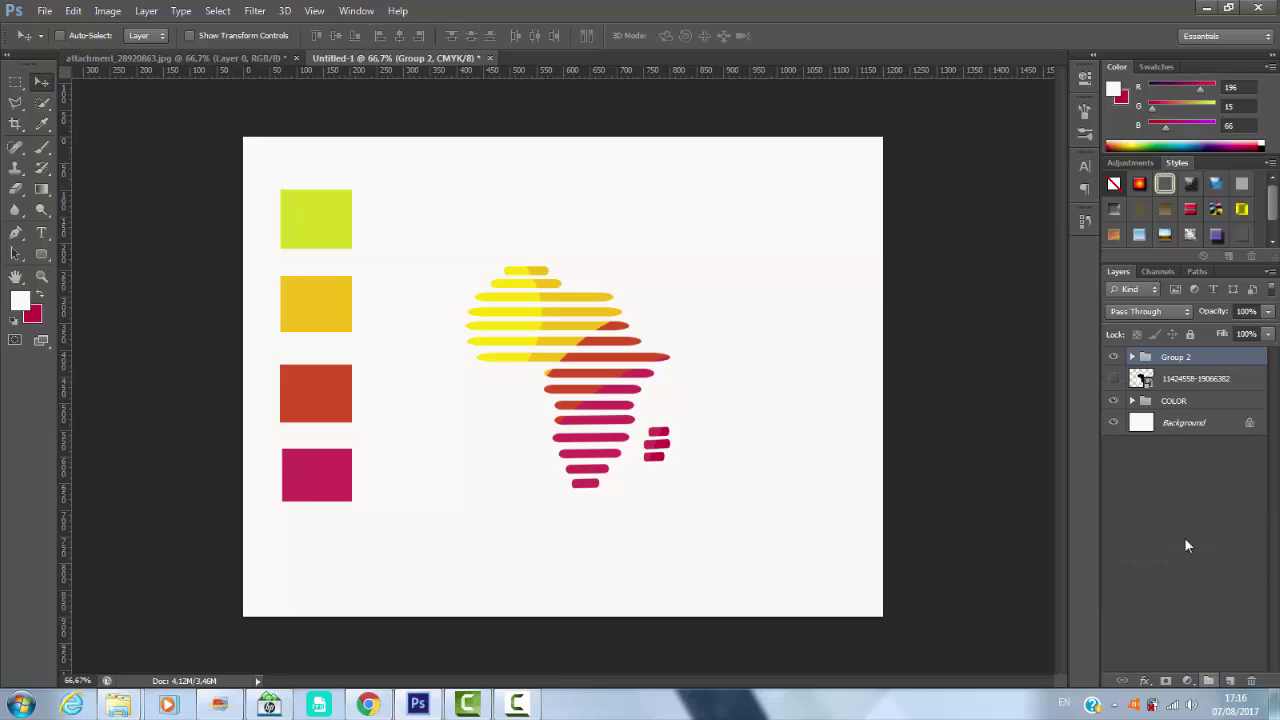
double_click(1200, 362)
text(logo)
key(Return)
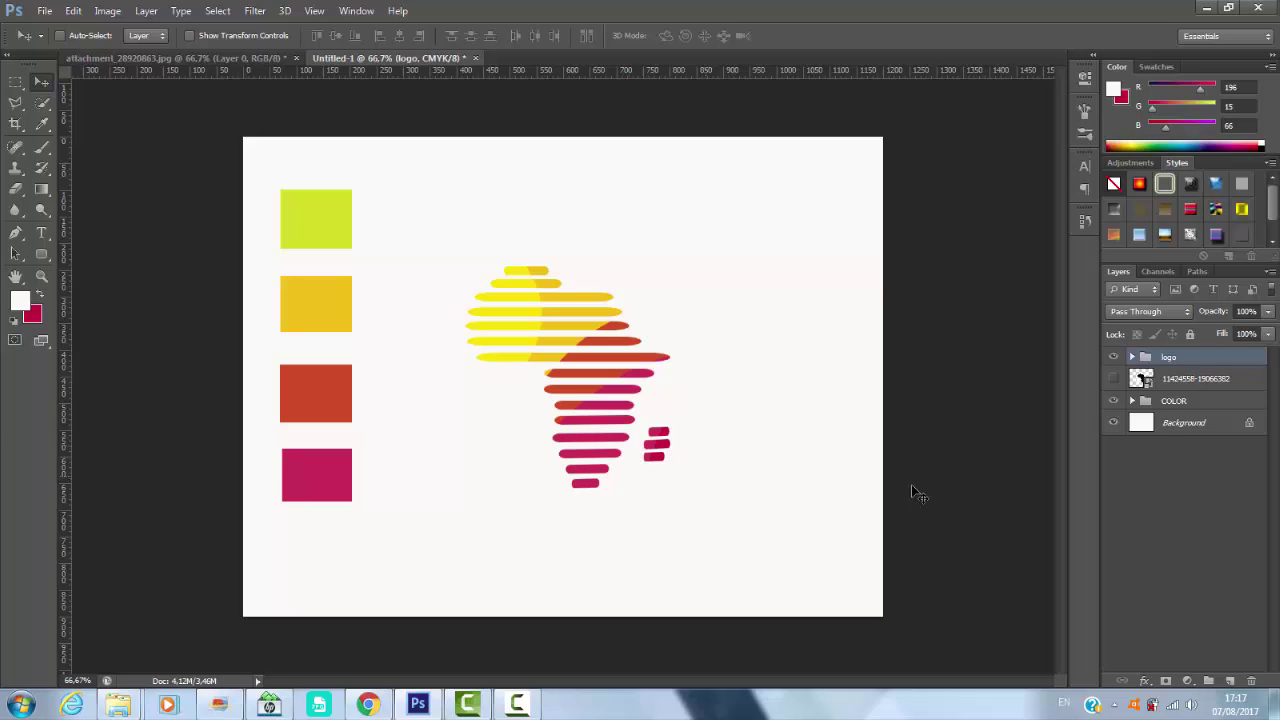
- Unlock the Background layer and fill it with black #000000
double_click(1250, 426)
key(Return)
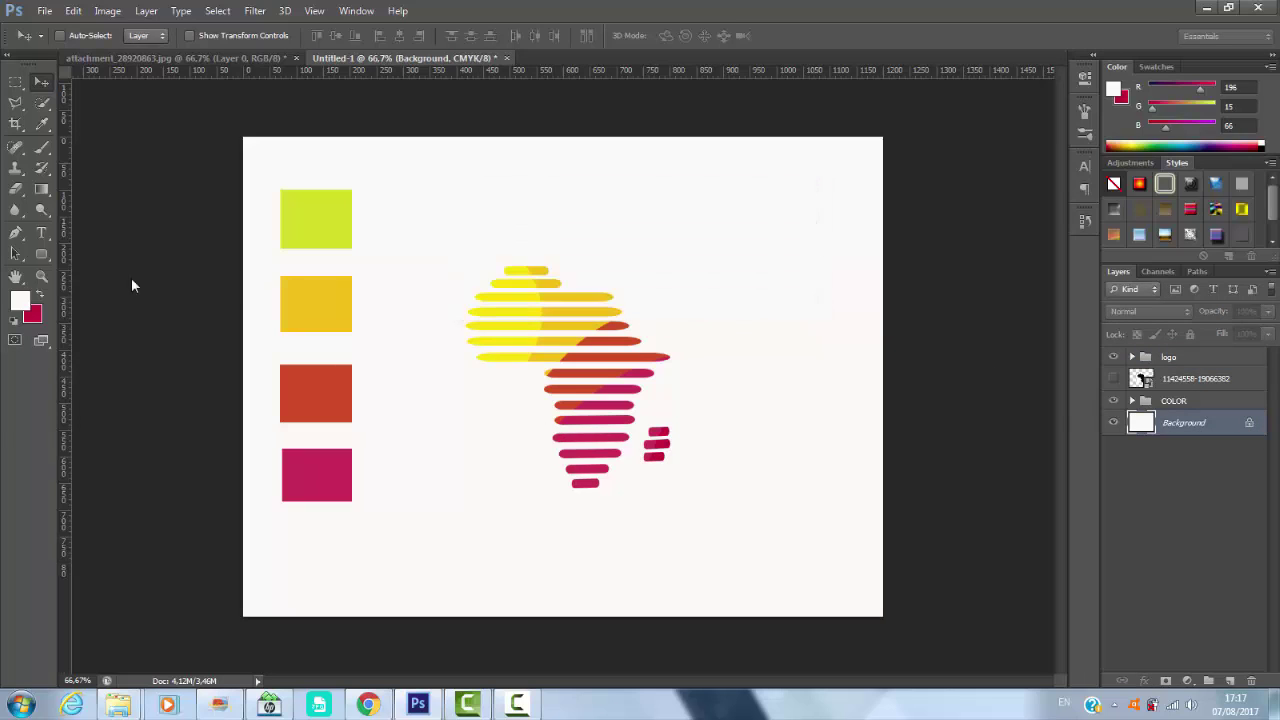
click(18, 302)
text(000000)
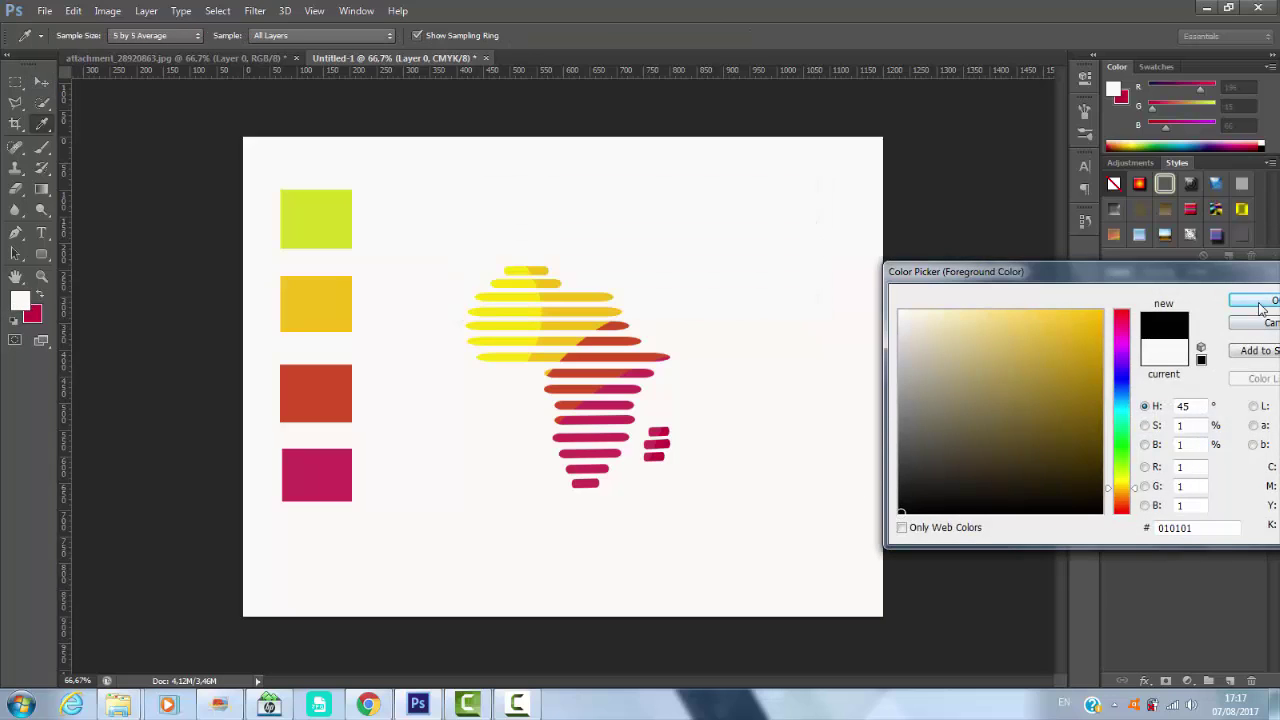
key(Return)
key(alt+BackSpace)
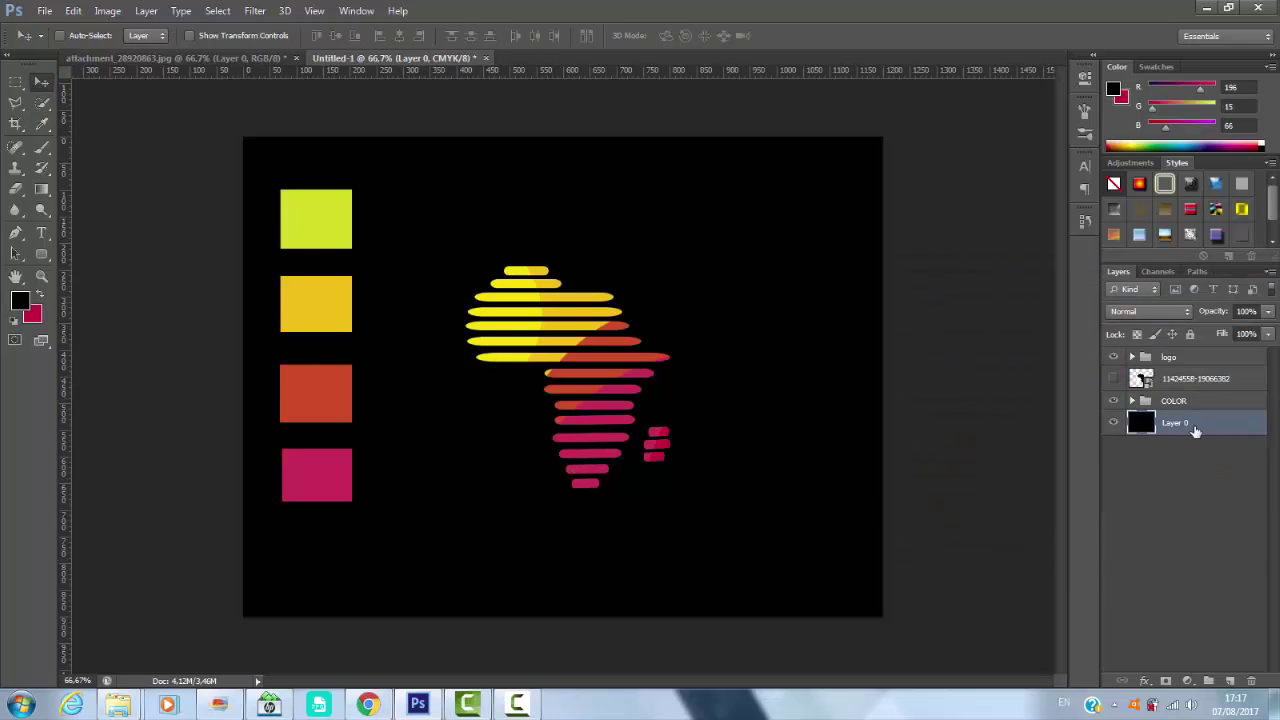
- Centre the logo group horizontally and vertically on the canvas, then hide the four colour squares
click(1170, 357)
key(m)
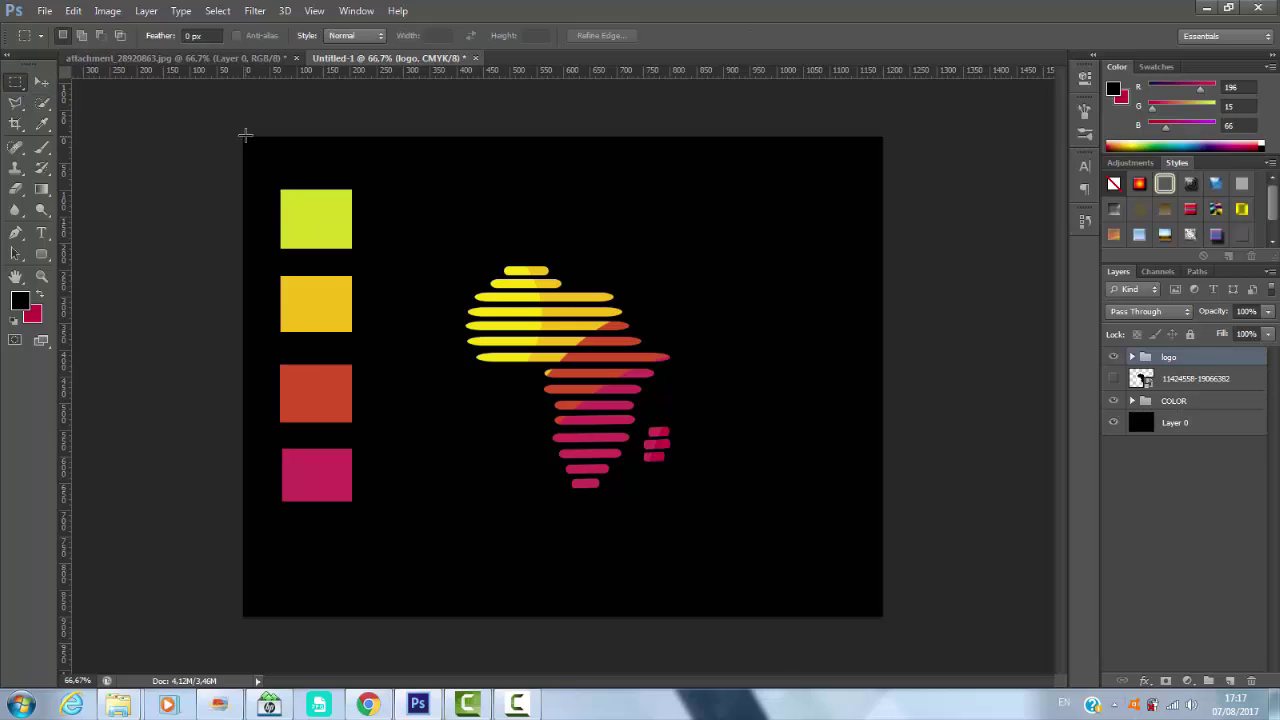
drag(245, 134, 884, 614)
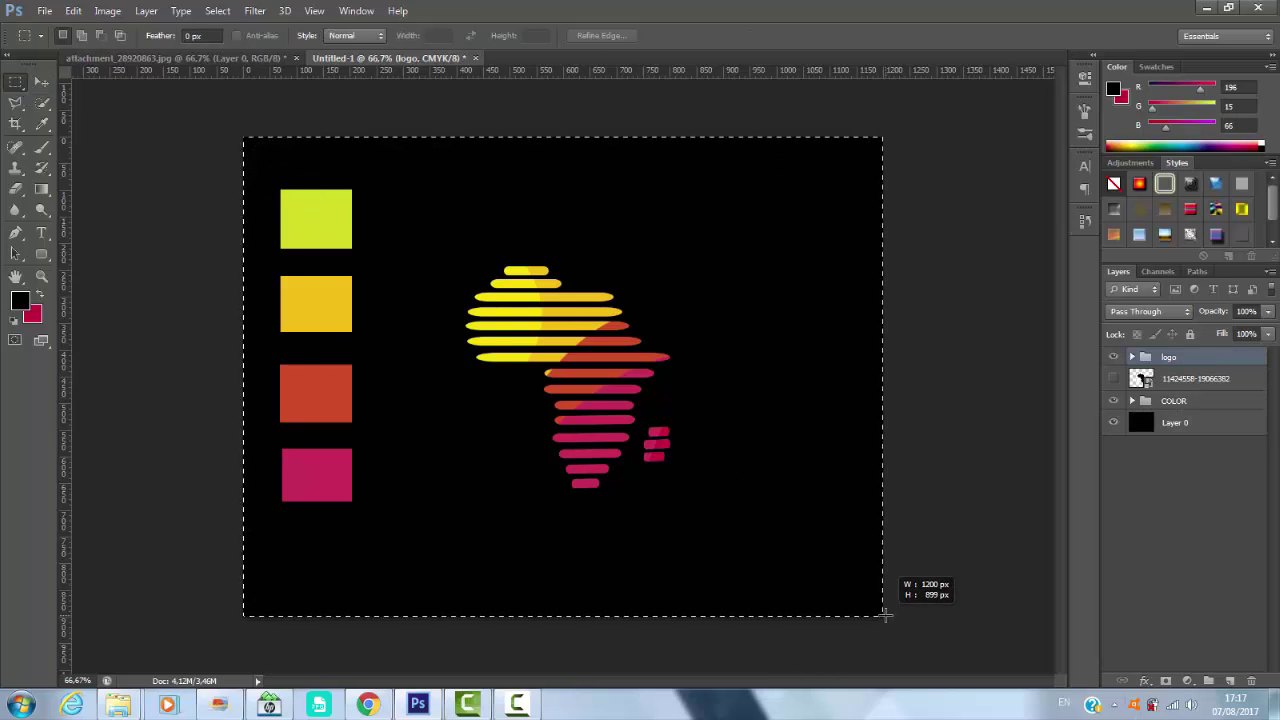
key(v)
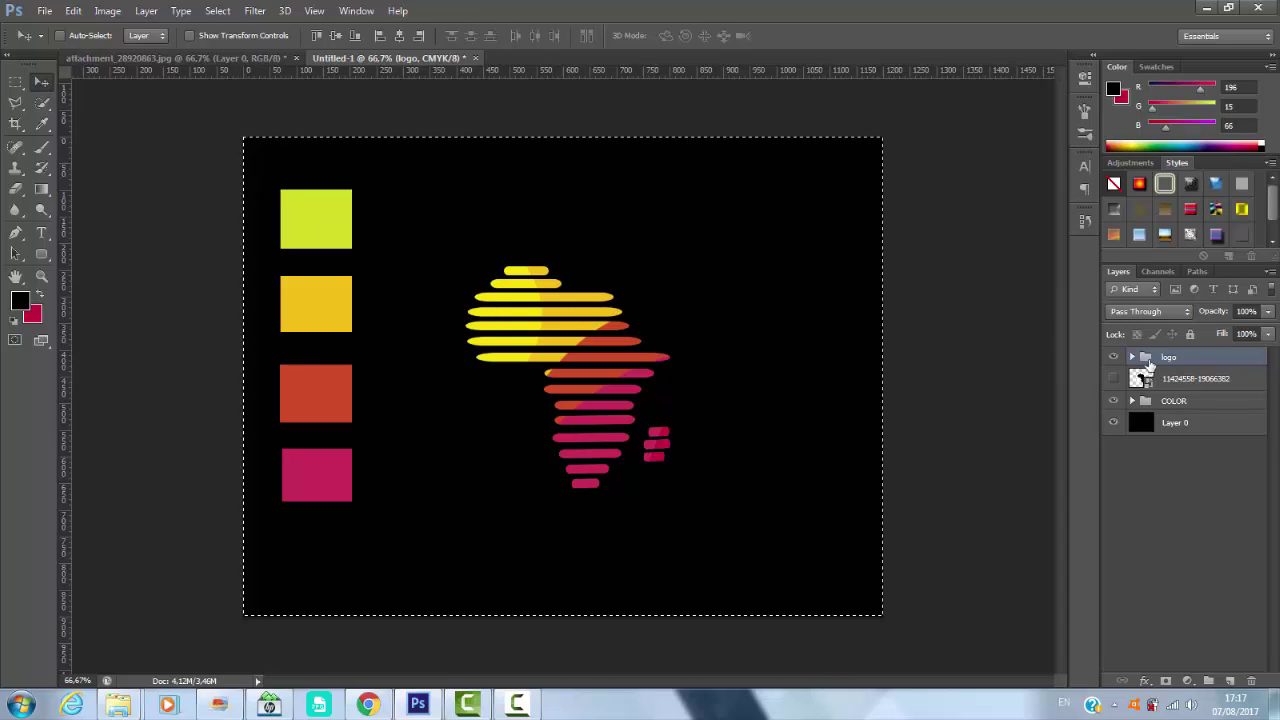
click(336, 36)
click(401, 36)
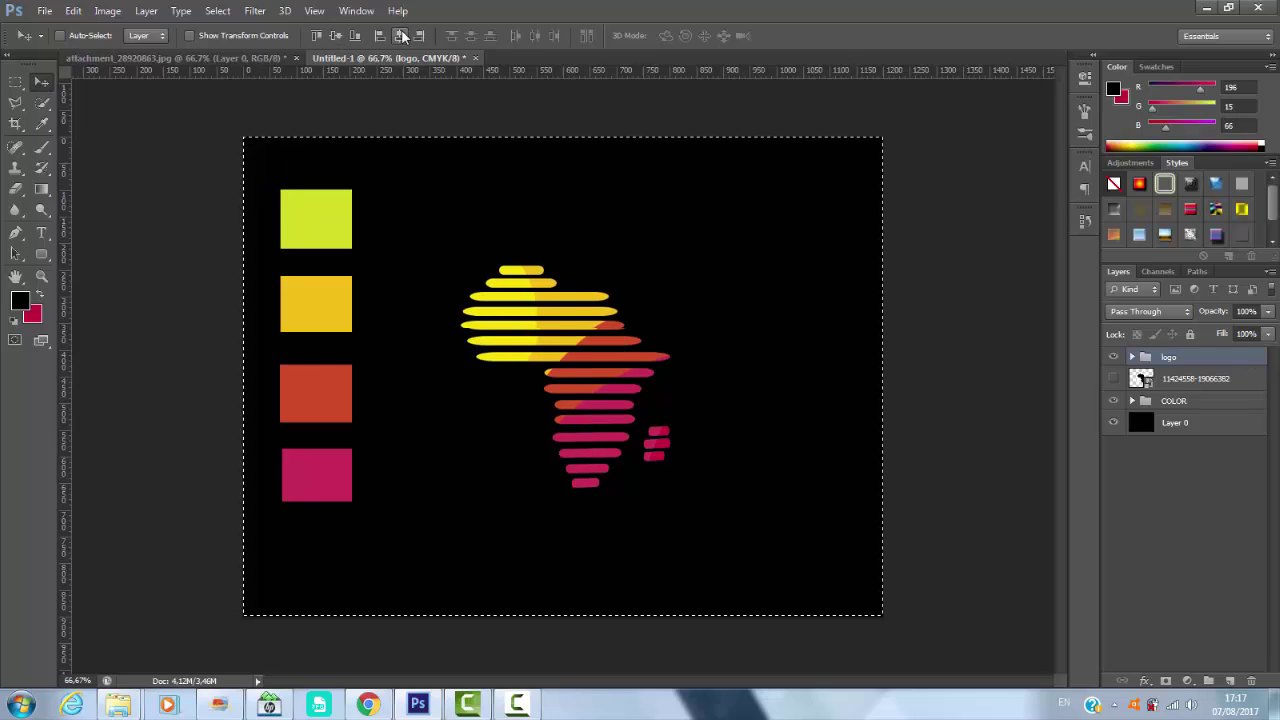
key(ctrl+d)
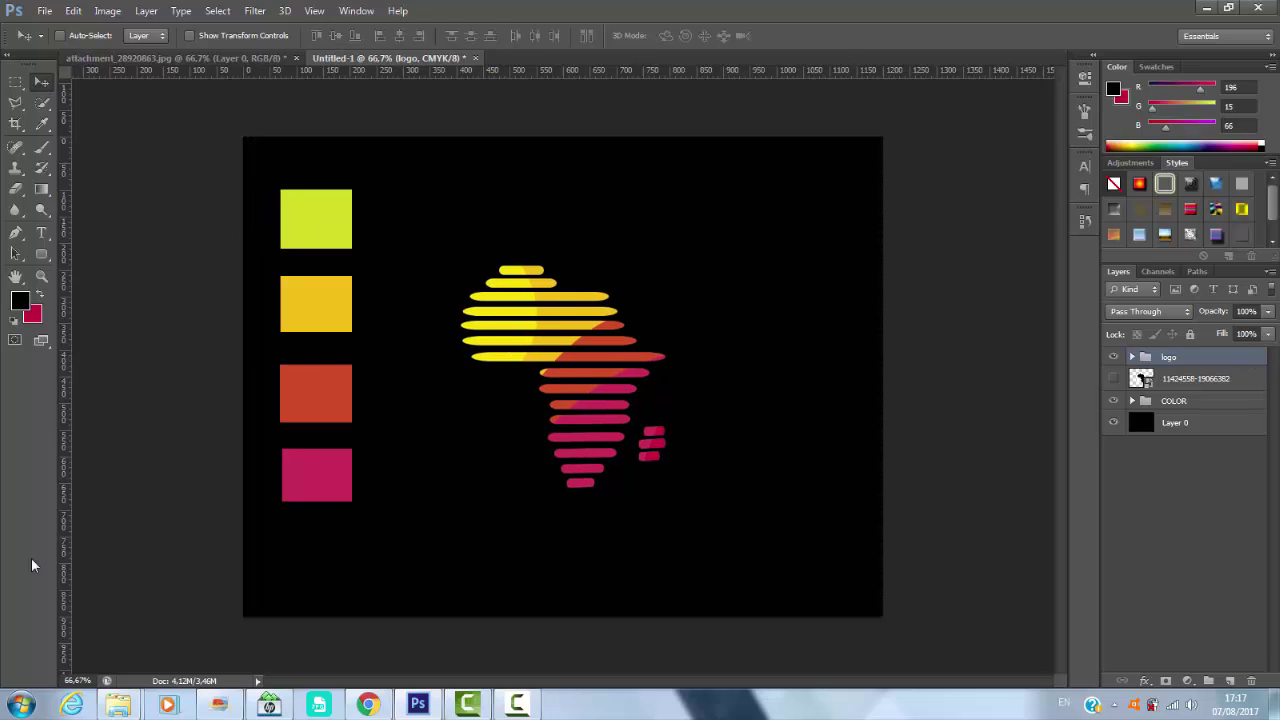
click(1114, 401)
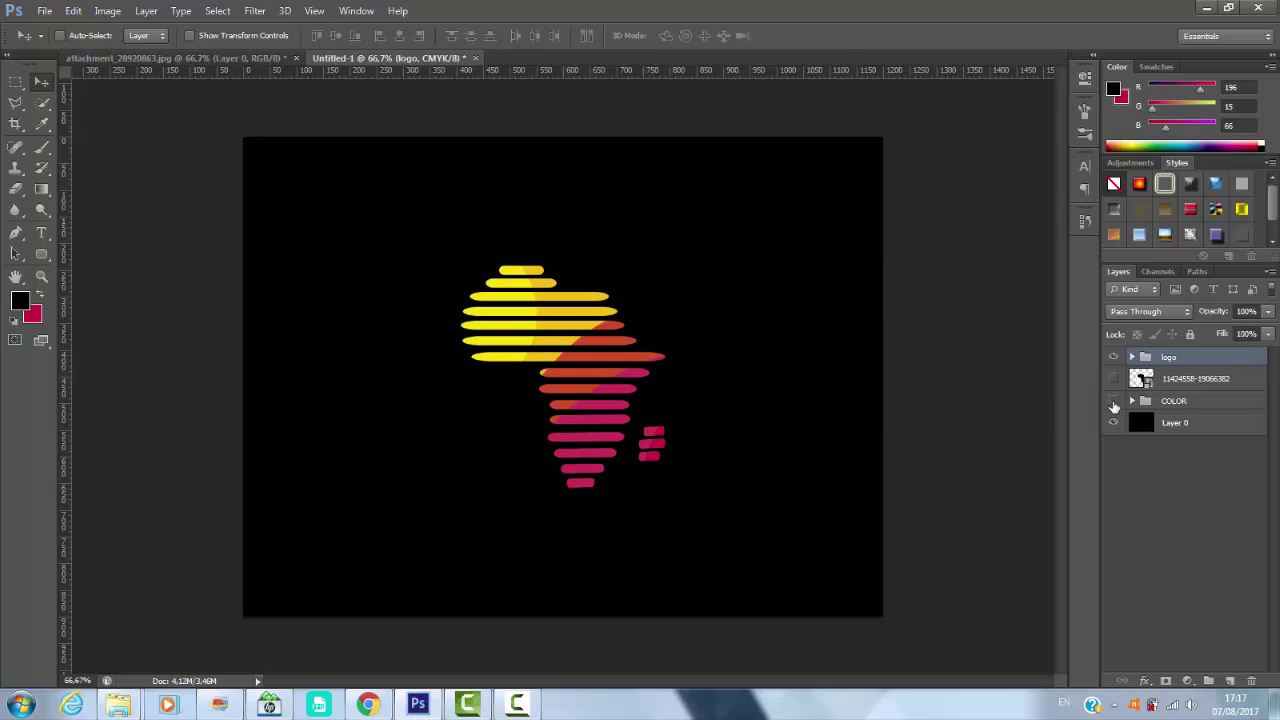
- Scale the logo down to about 83% and shift it to the left
key(ctrl+t)
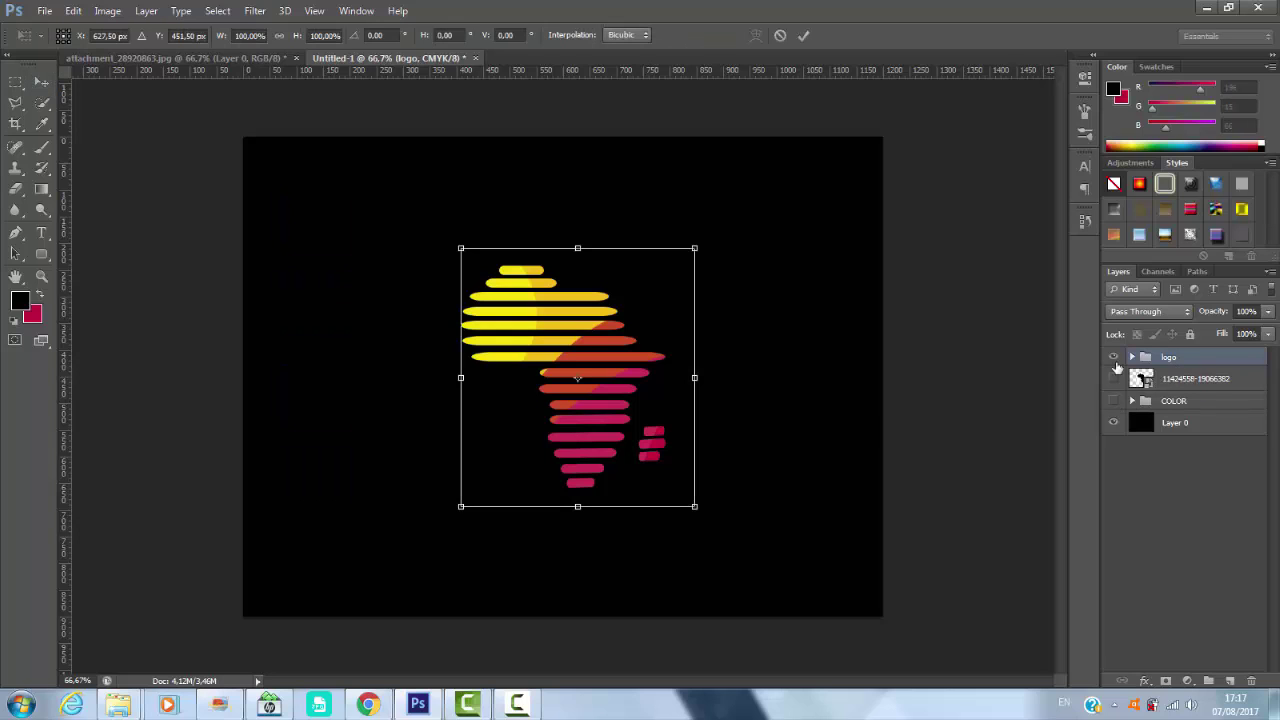
drag(697, 508, 681, 489)
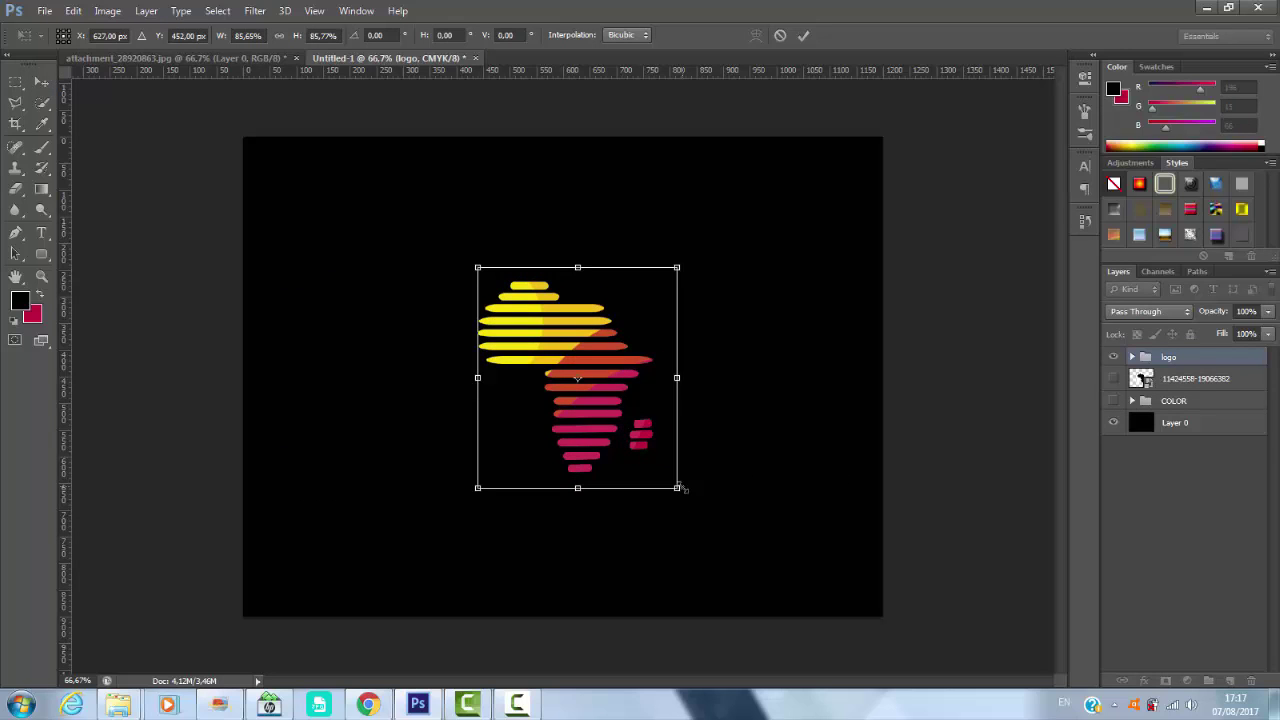
click(803, 35)
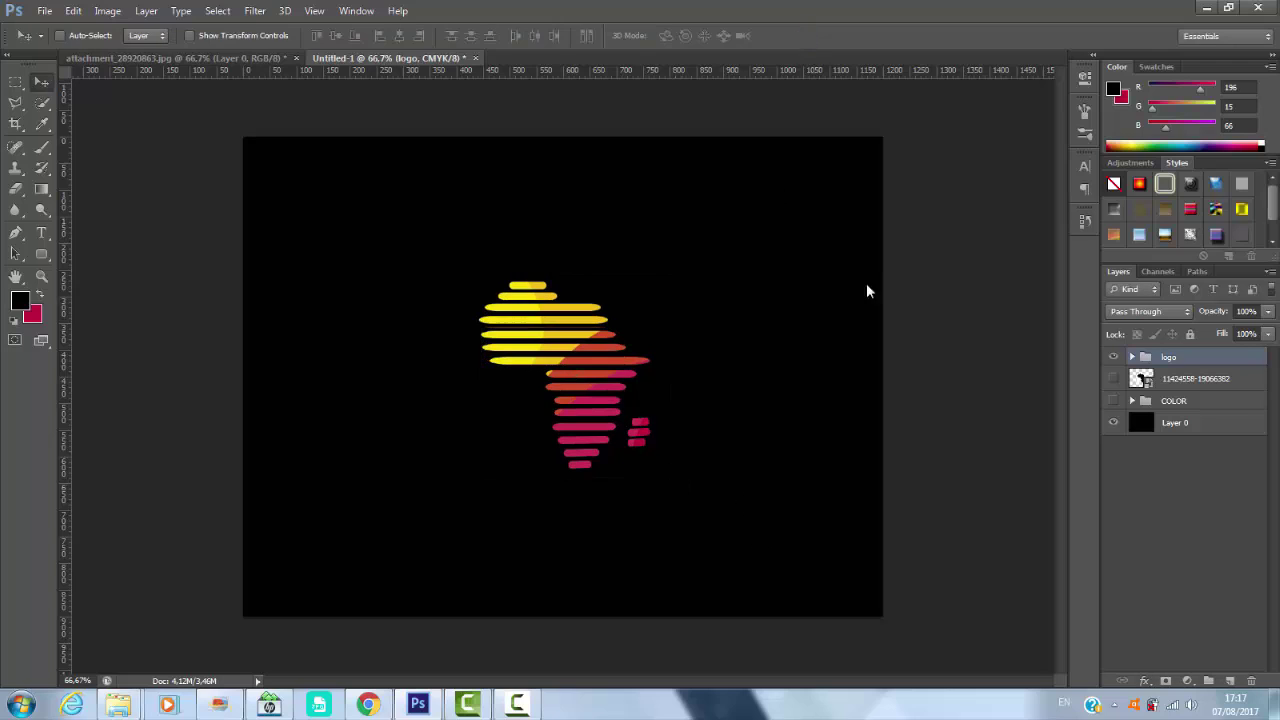
click(1134, 357)
click(1215, 390)
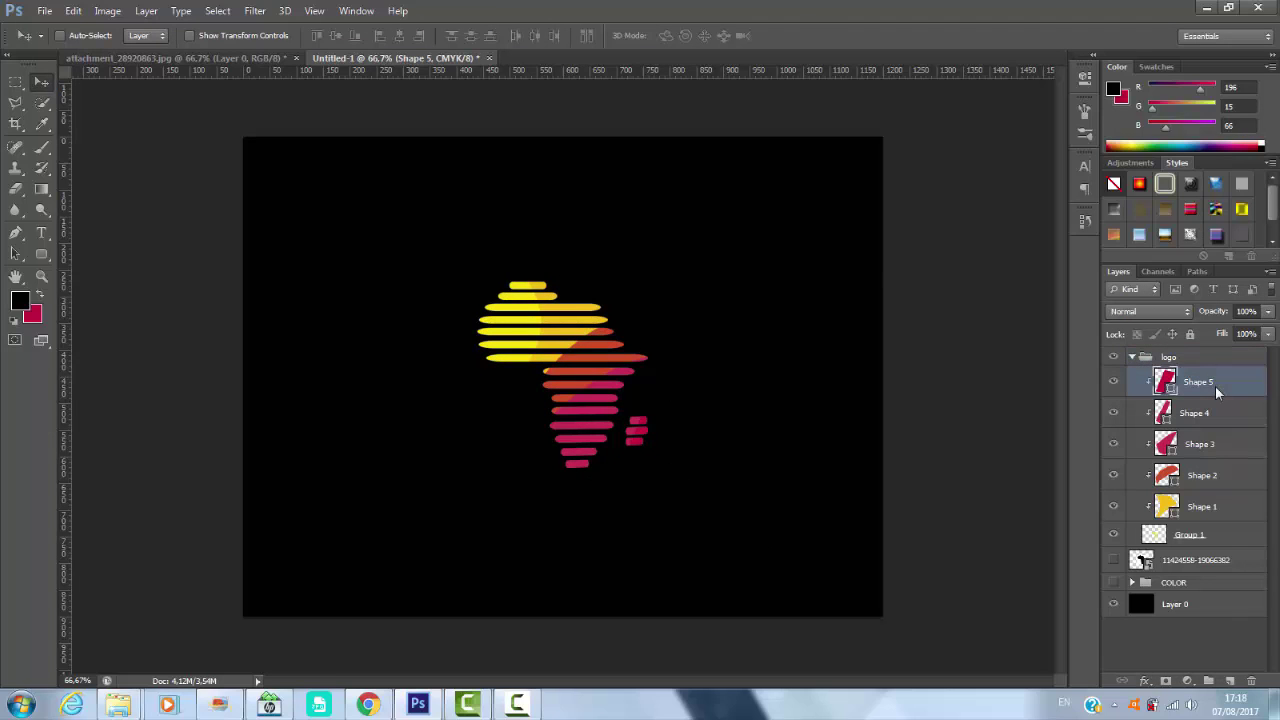
click(1133, 358)
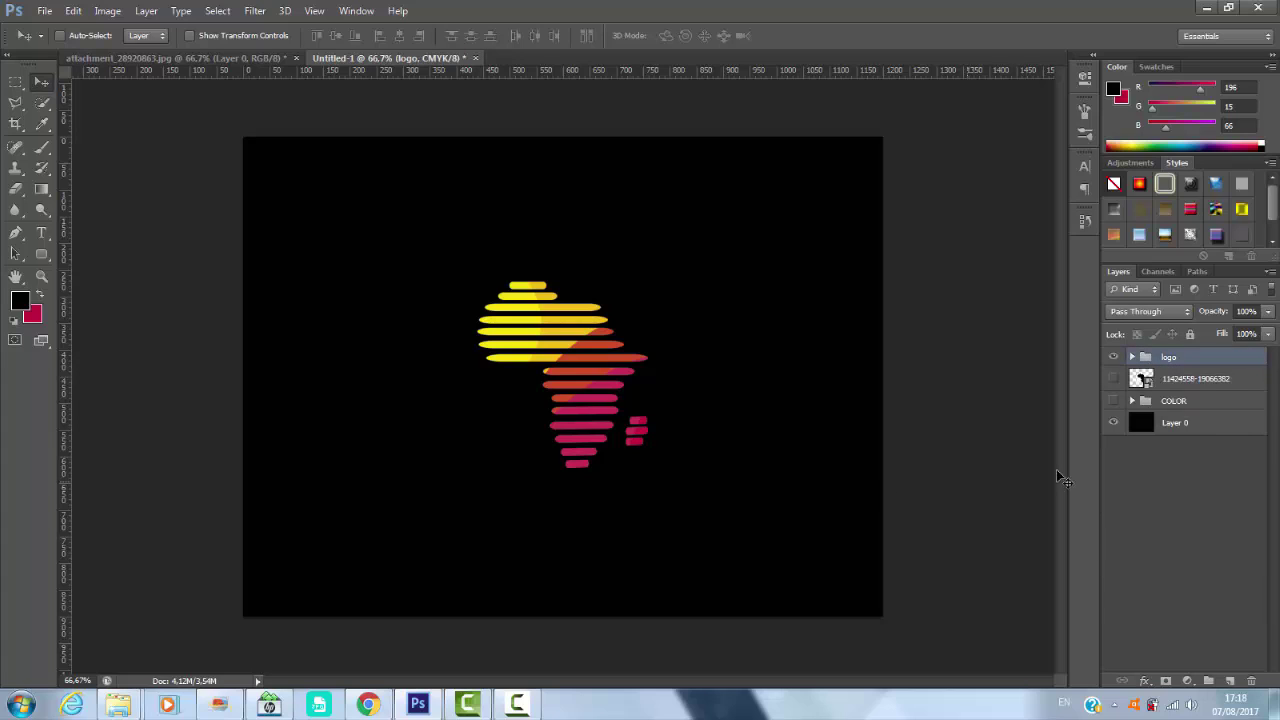
mouse_move(603, 387)
mouse_down()
mouse_move(475, 387)
mouse_move(518, 387)
mouse_up()
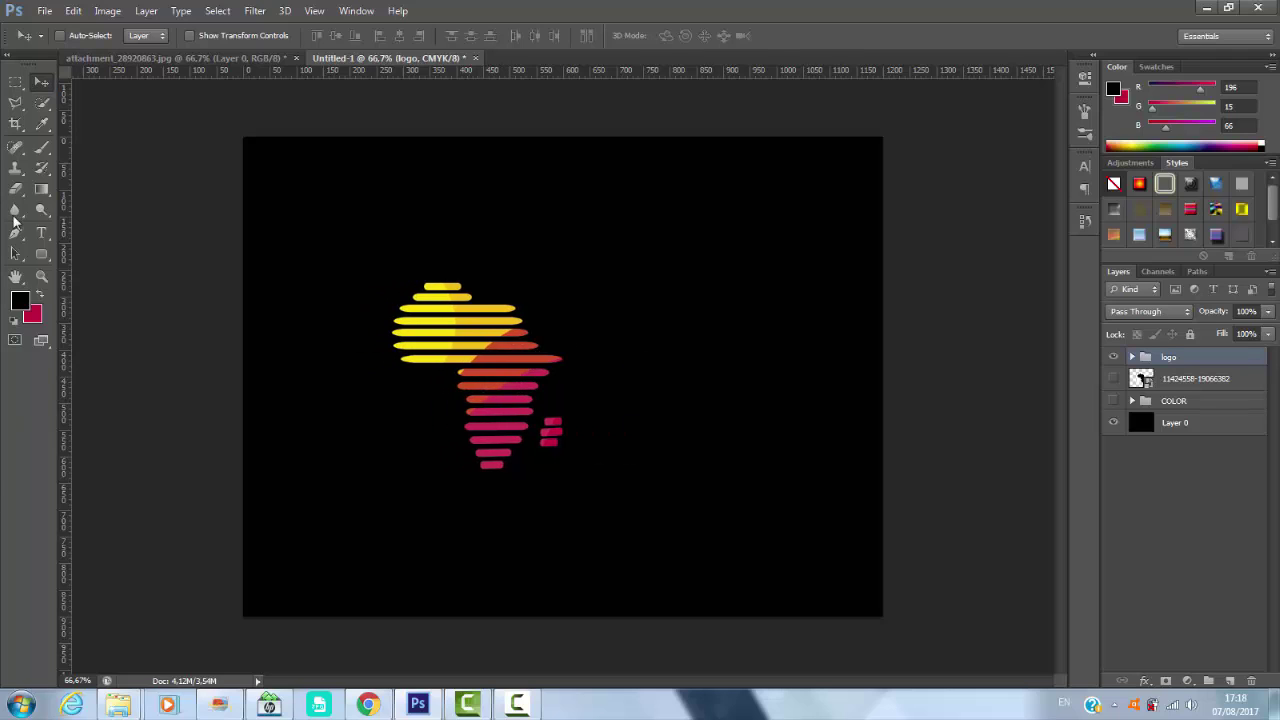
- Add white 'AFRICA' text to the right of the striped map
click(41, 233)
click(648, 308)
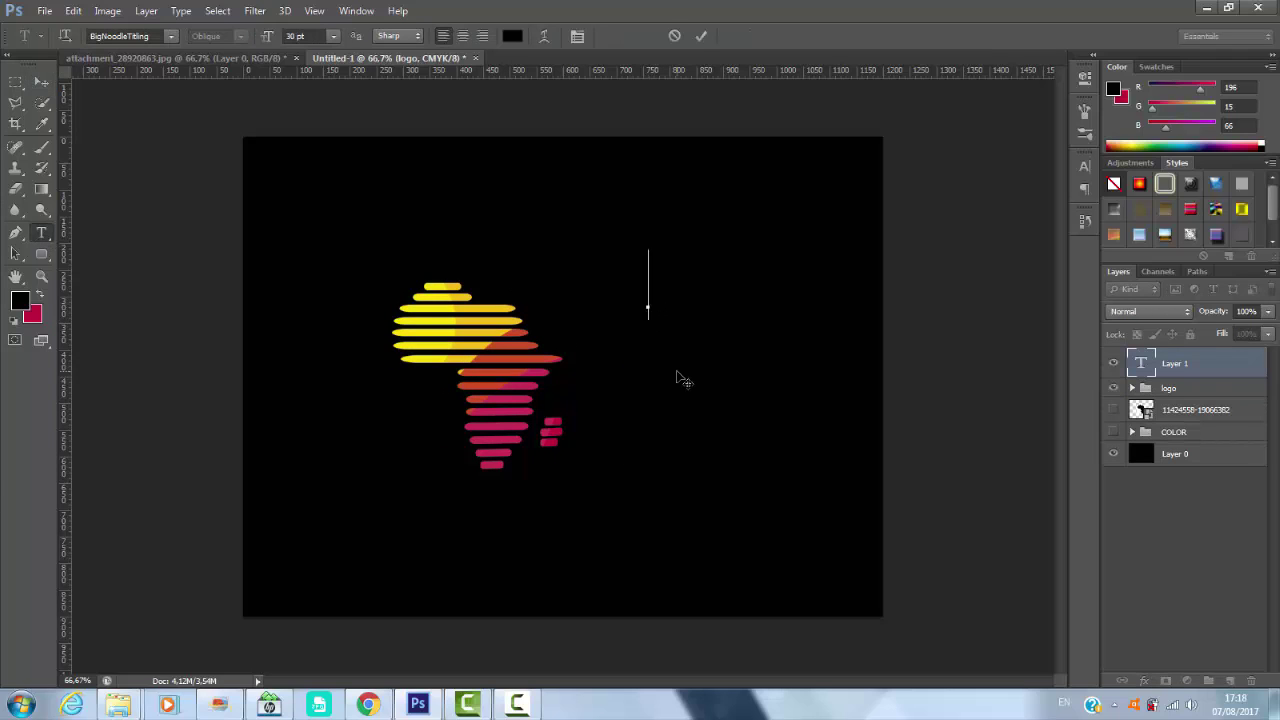
text(A)
key(BackSpace)
key(BackSpace)
click(514, 35)
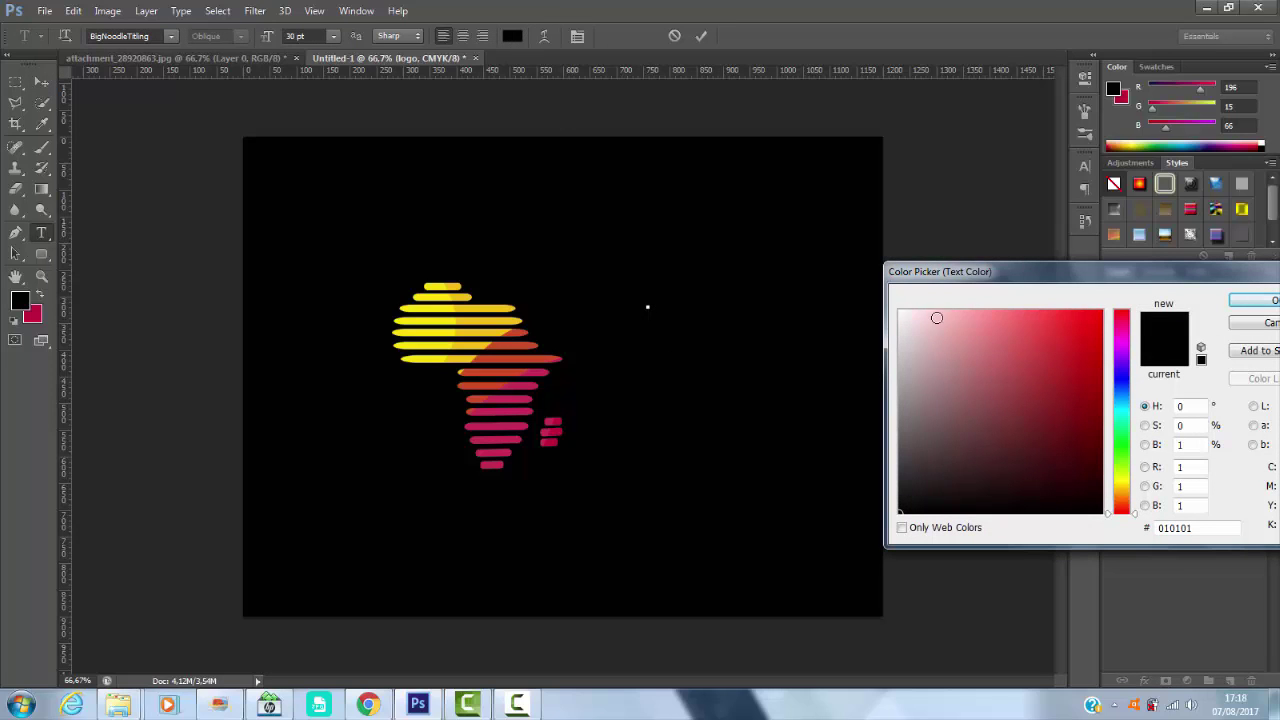
click(900, 311)
click(1255, 300)
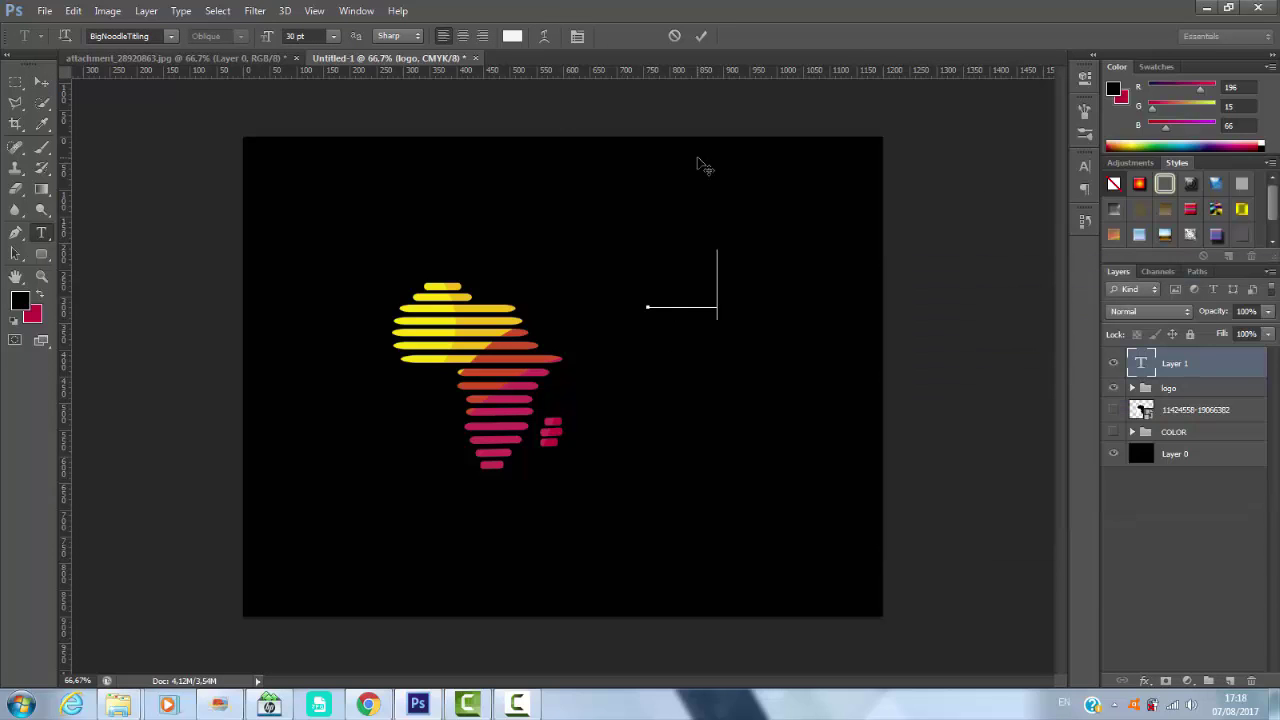
text(AFRICA)
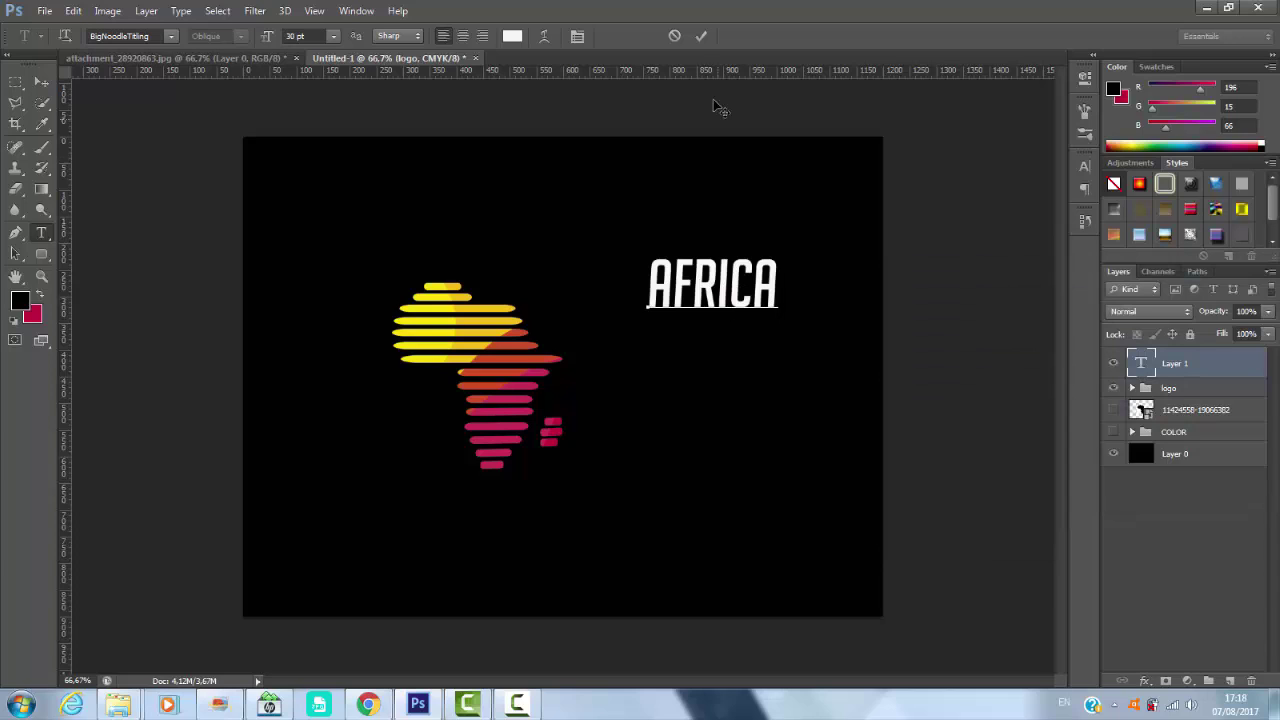
click(701, 35)
- Add 'LOGO' text and move it up tight beneath AFRICA
click(690, 398)
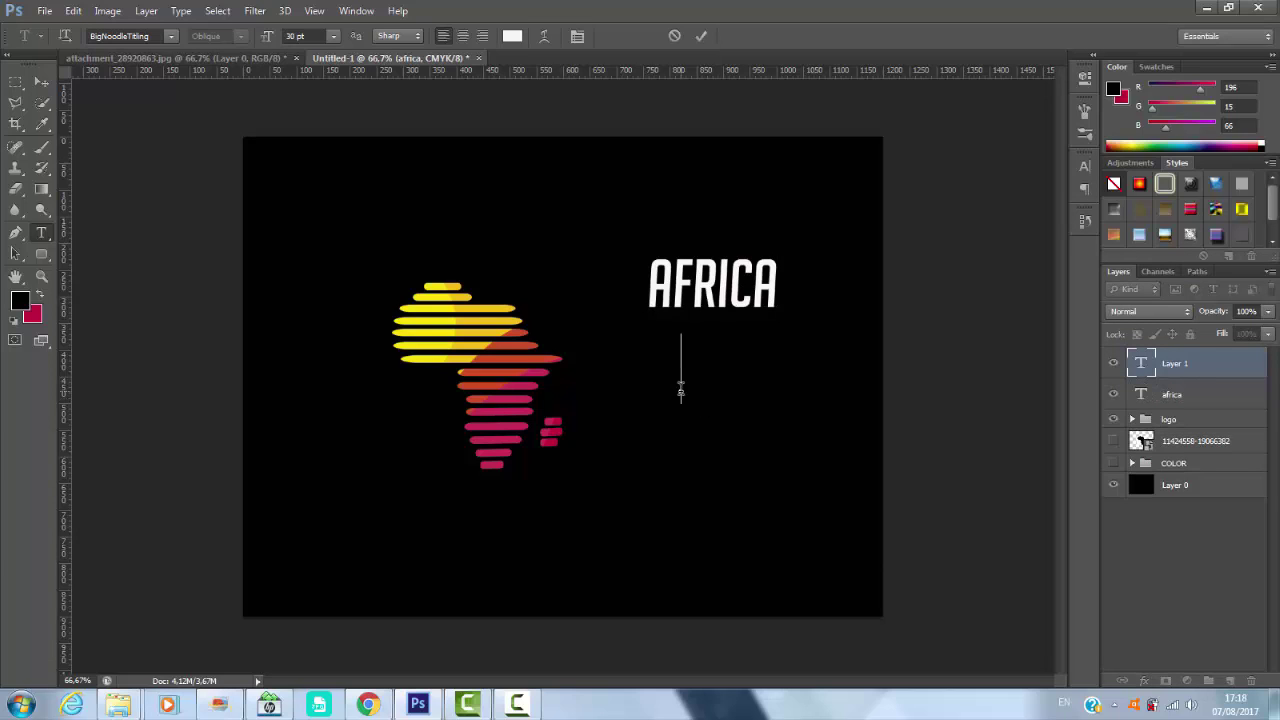
text(LOGO)
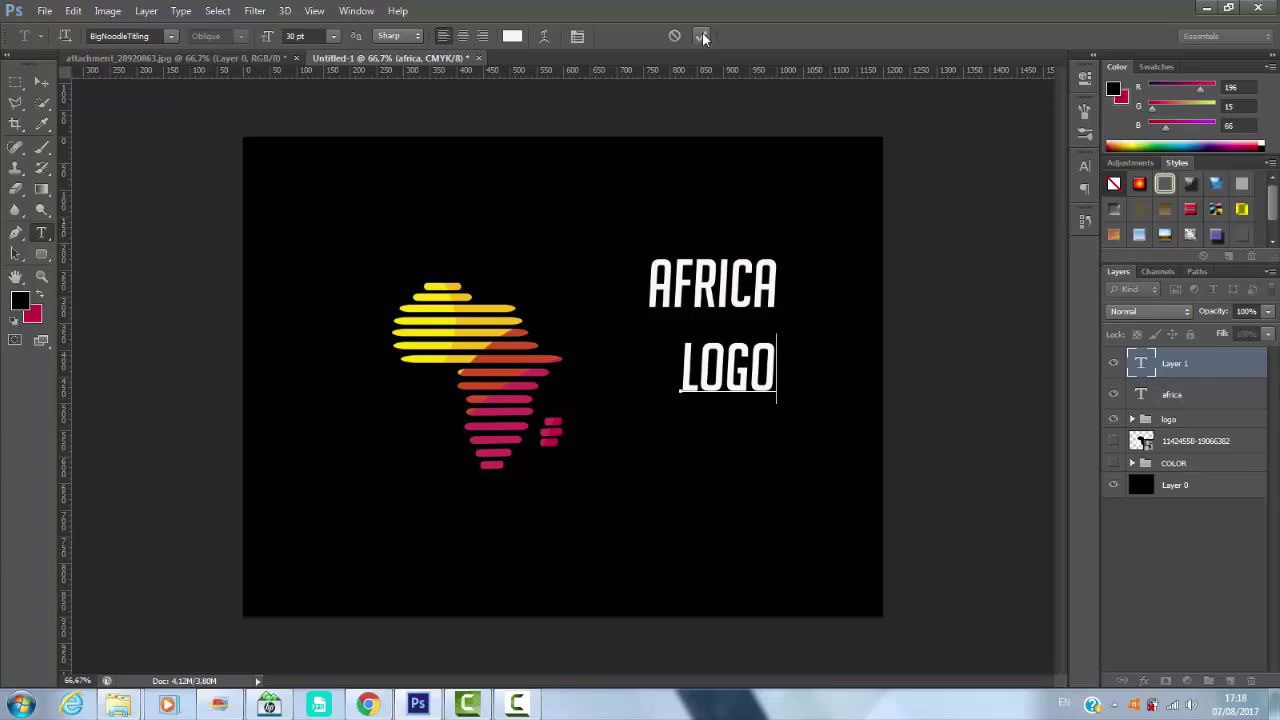
key(ctrl+Return)
click(40, 84)
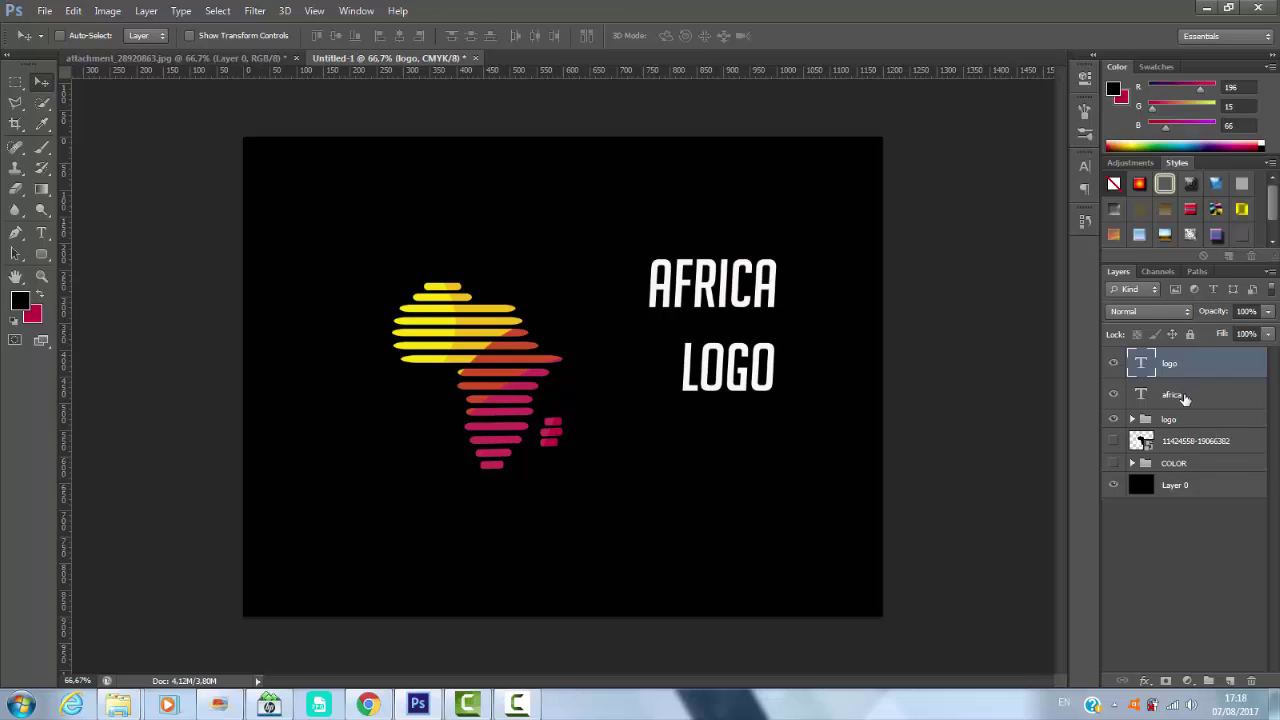
drag(734, 377, 725, 347)
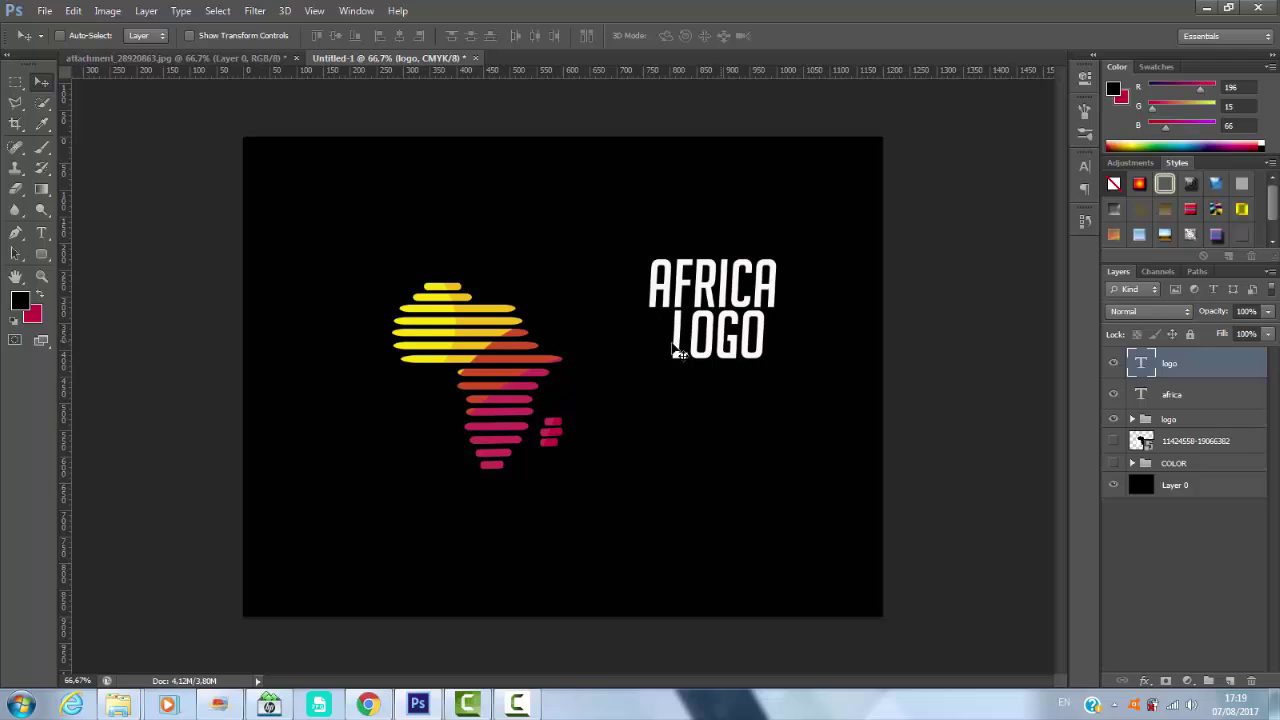
- Move both AFRICA and LOGO text layers beside the map and place them inside the logo group
shift+click(1199, 399)
drag(741, 300, 652, 335)
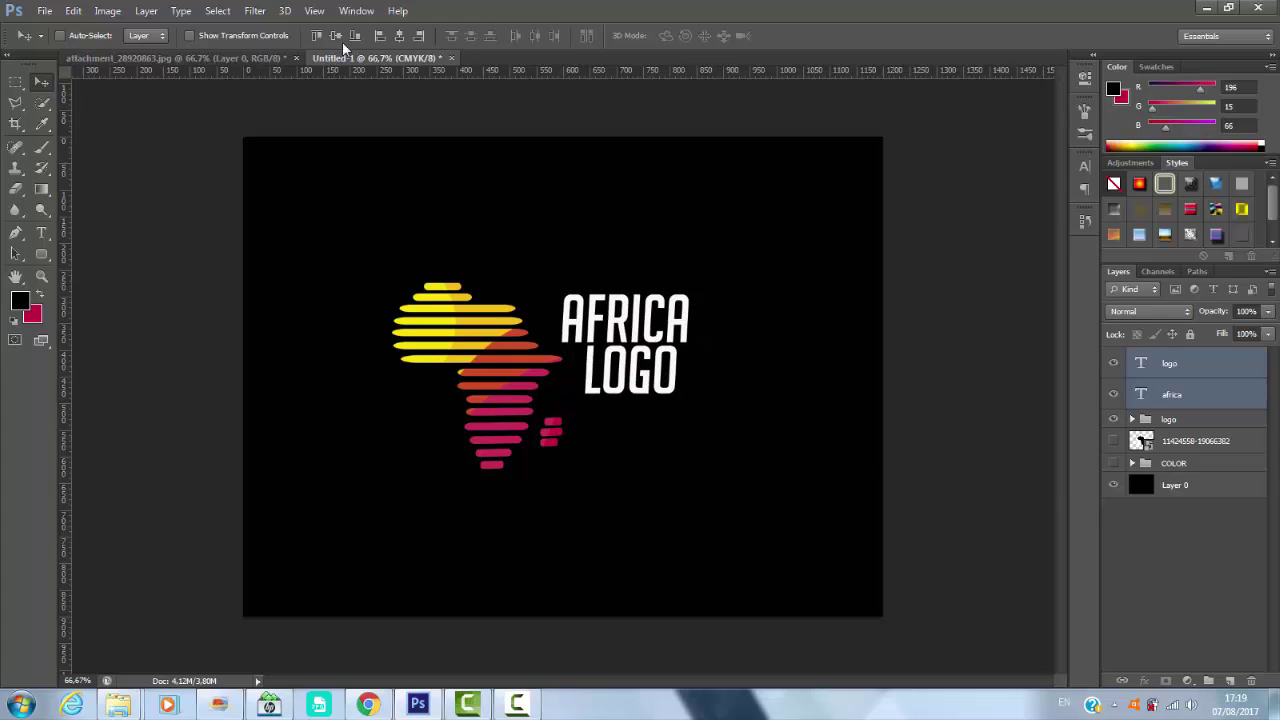
click(1192, 375)
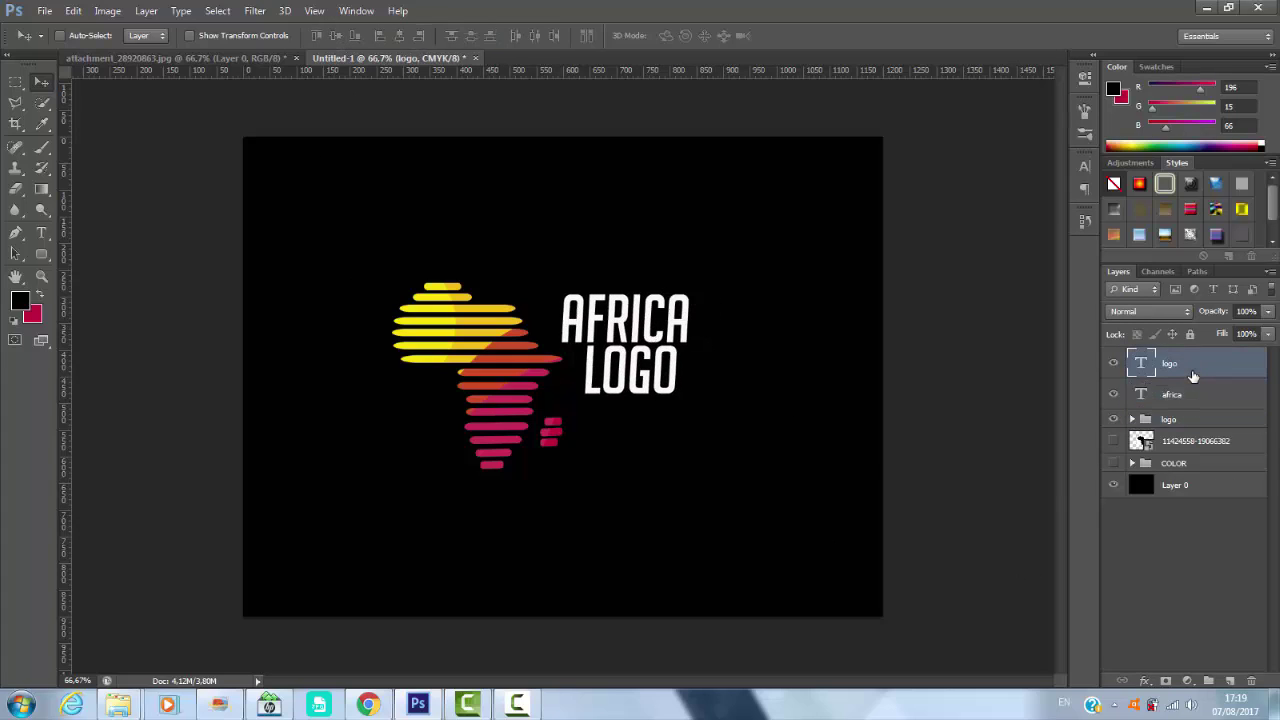
ctrl+click(1197, 399)
right_click(1196, 393)
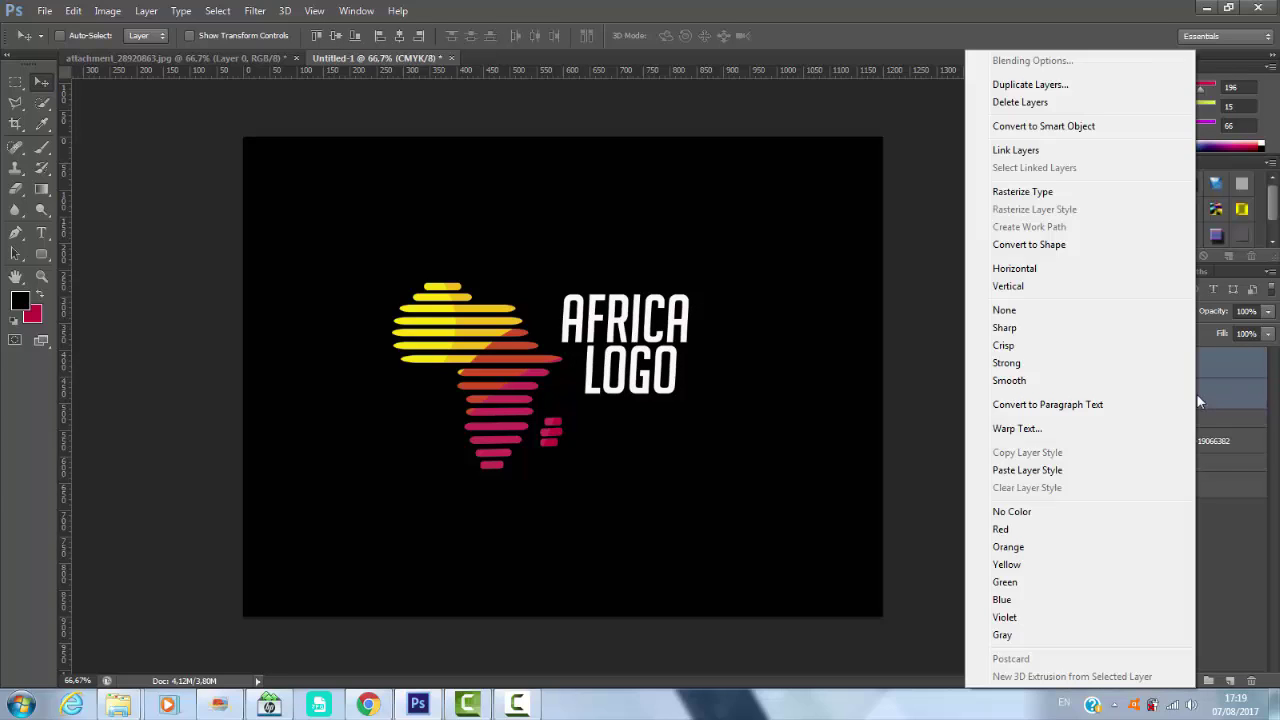
key(Escape)
drag(1215, 373, 1203, 422)
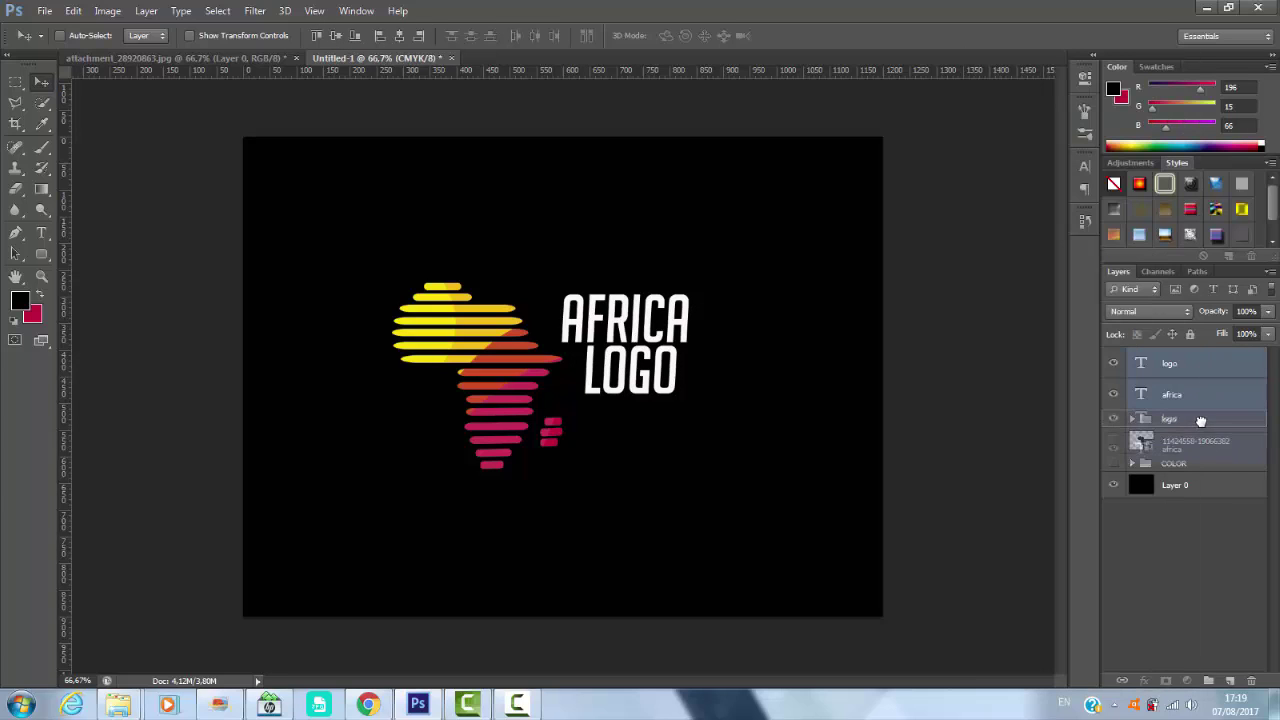
- Recentre the logo group horizontally on the canvas
click(15, 81)
mouse_move(244, 137)
mouse_down()
mouse_move(809, 589)
mouse_move(888, 612)
mouse_up()
click(40, 81)
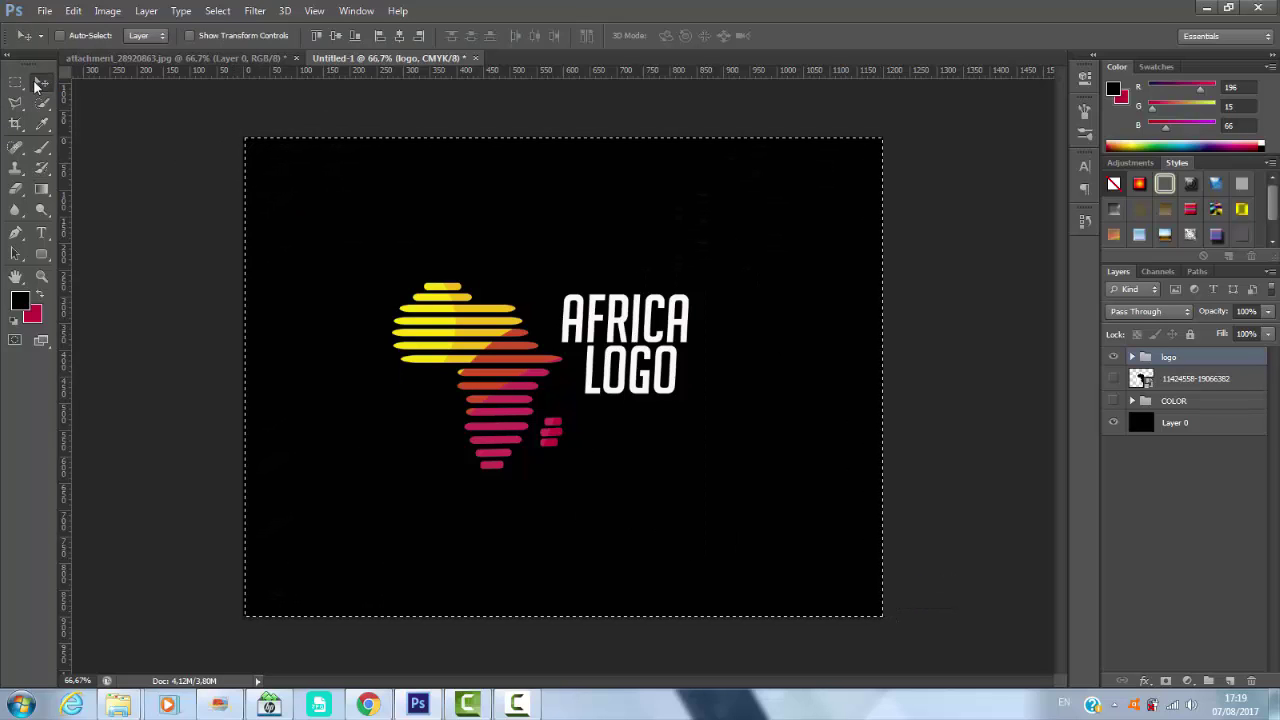
click(399, 36)
key(ctrl+d)
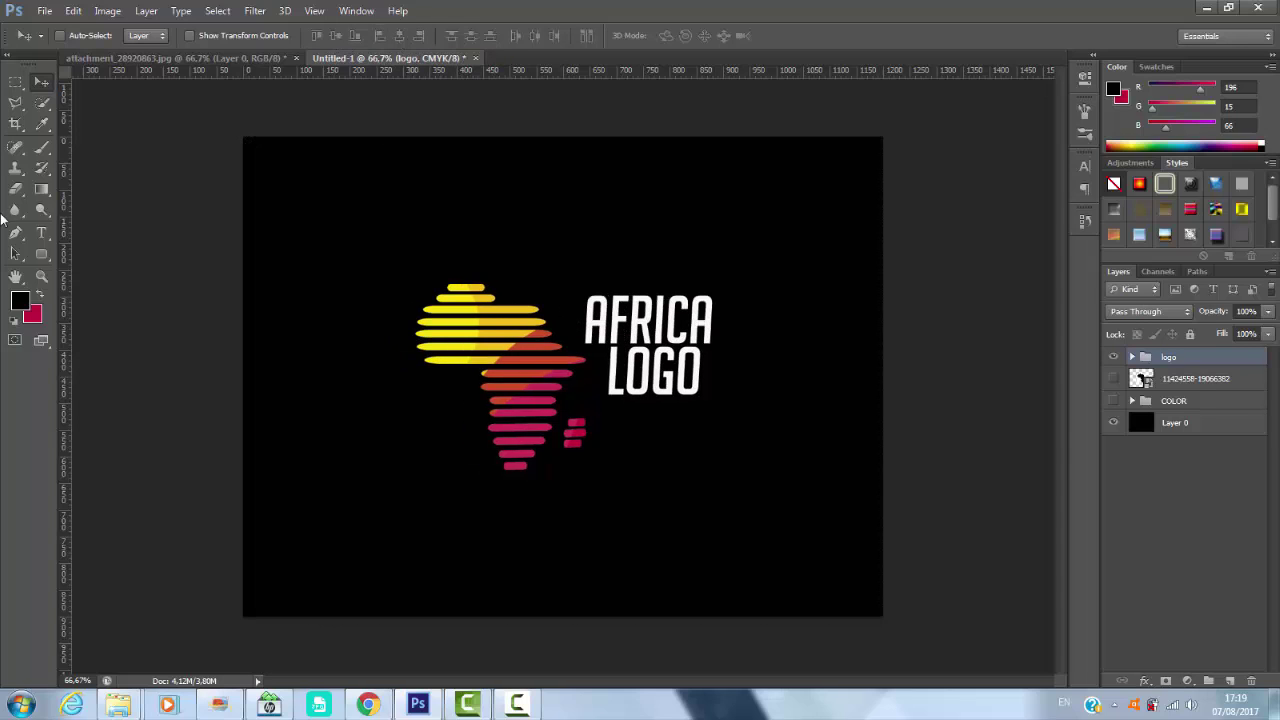
- Nudge the AFRICA and LOGO text together three steps down and one right
click(1132, 357)
click(1212, 568)
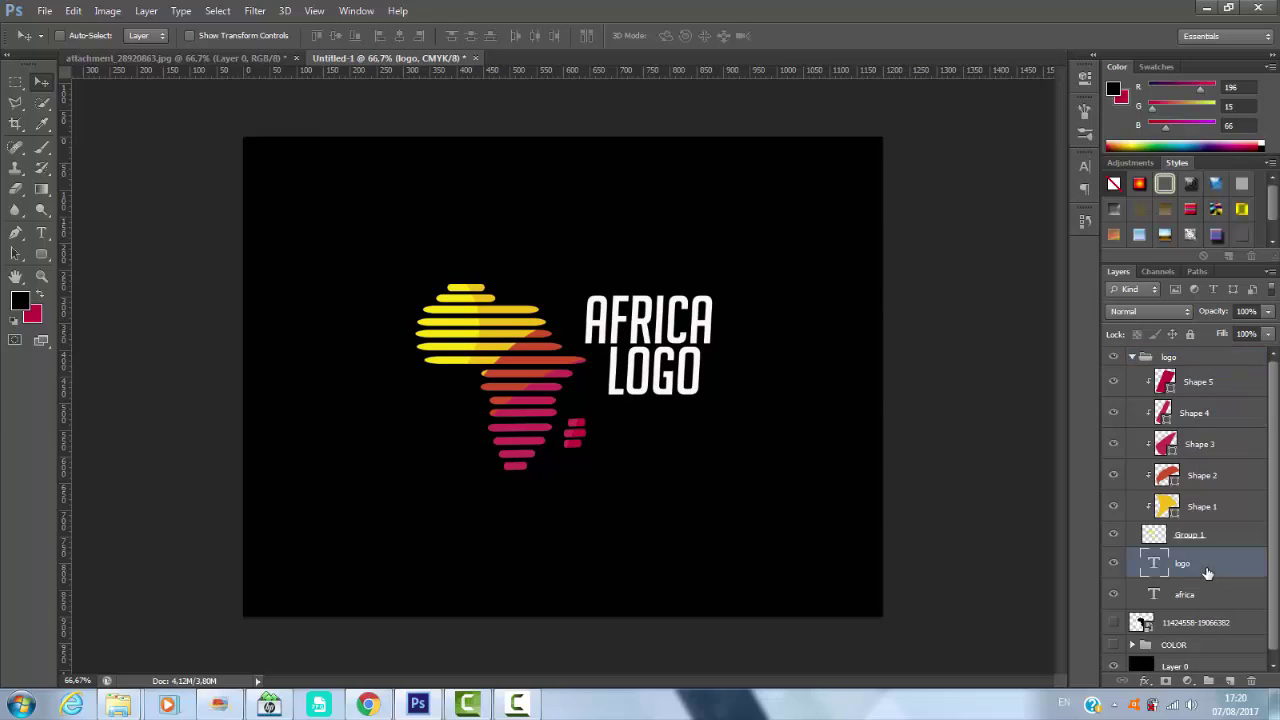
shift+click(1215, 596)
key(Down)
key(Down)
key(Down)
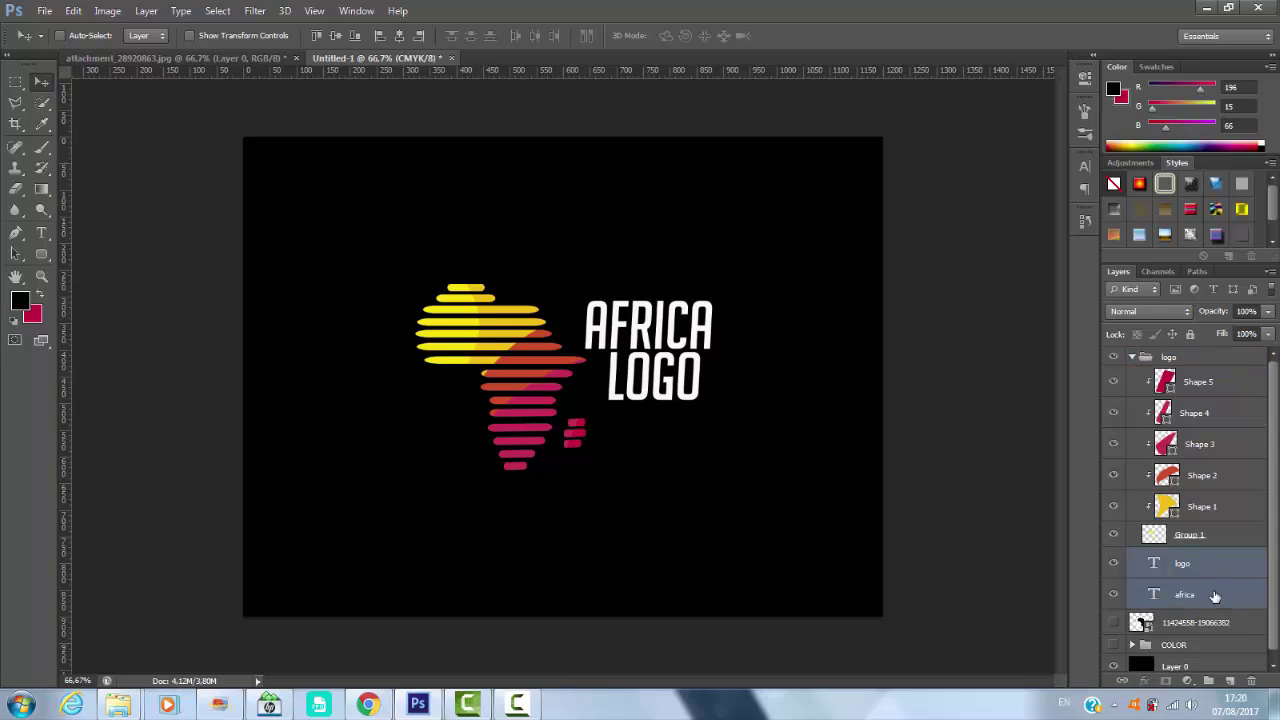
key(Down)
key(Down)
key(Down)
key(Down)
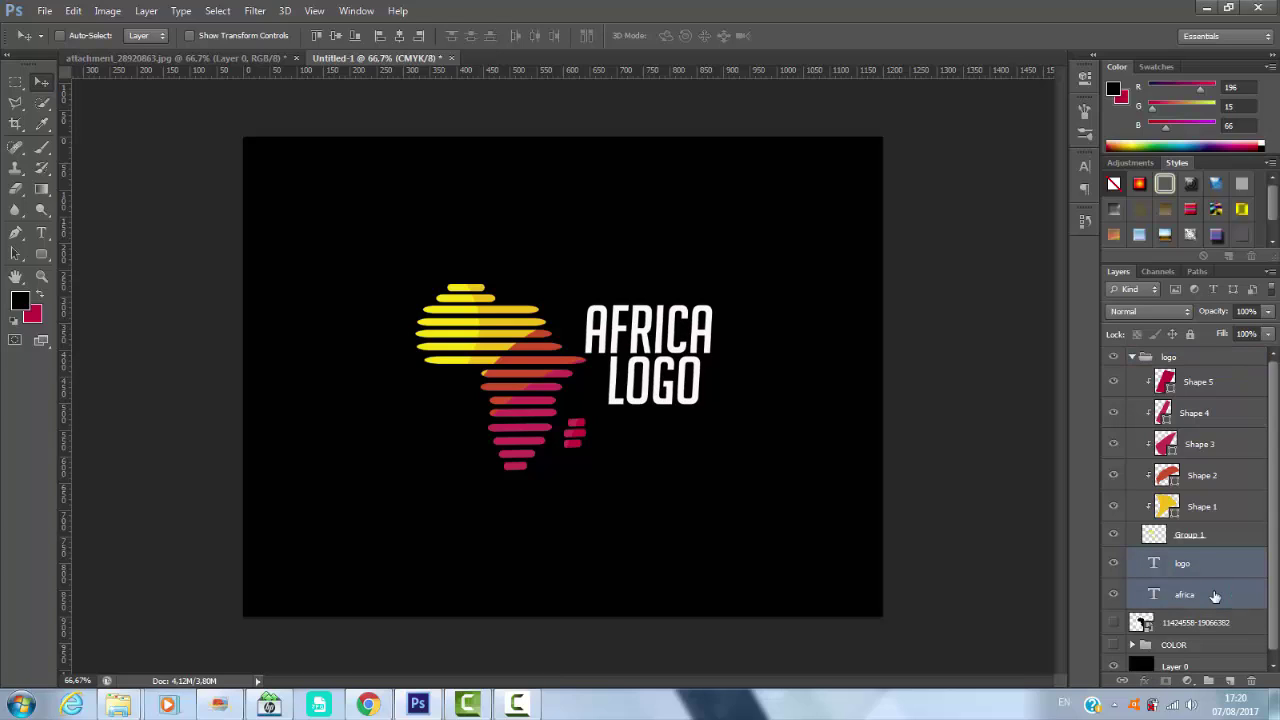
key(Down)
key(Down)
key(Down)
key(Down)
right_click(658, 446)
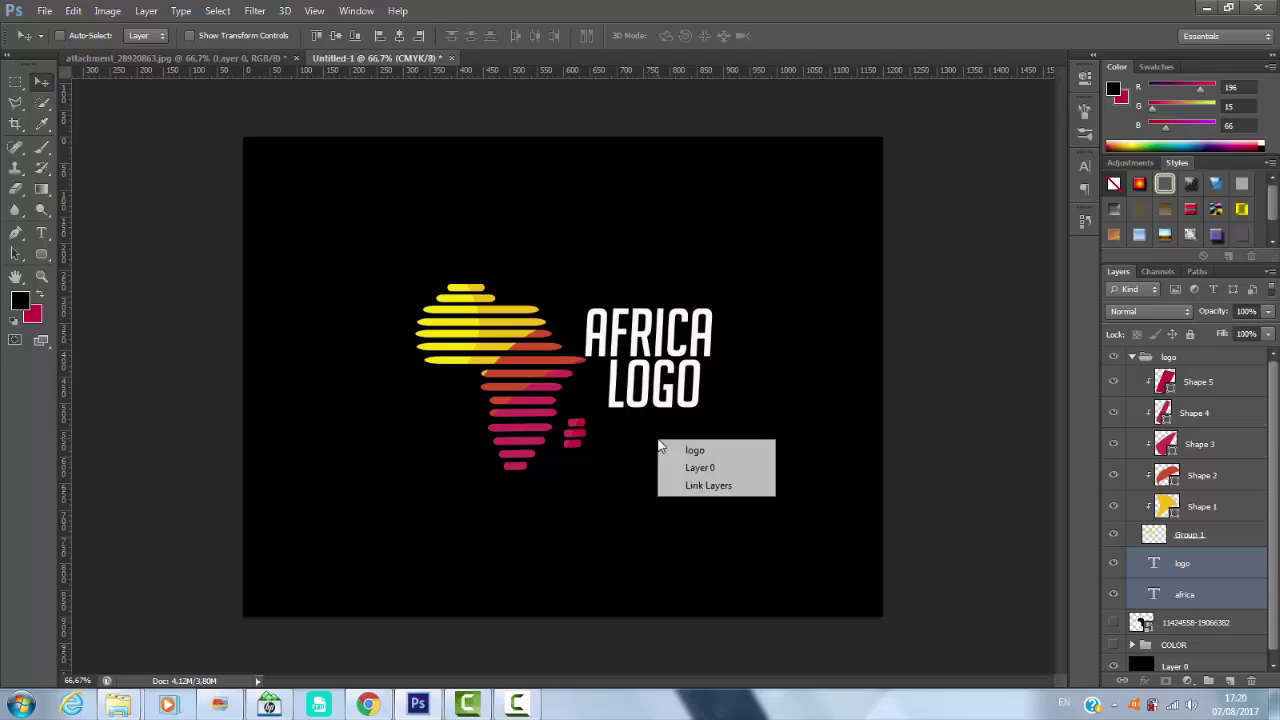
click(737, 429)
key(Right)
key(Right)
key(Right)
key(Right)
key(Right)
key(Right)
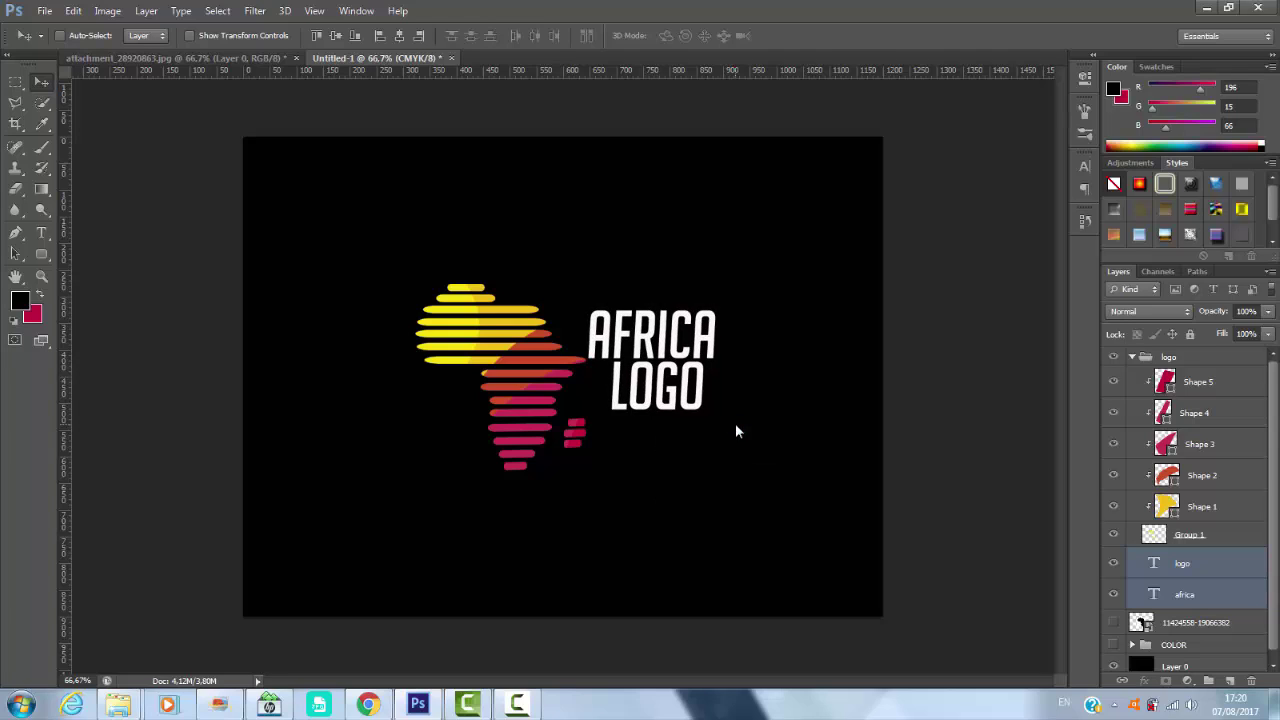
- Nudge LOGO down, raise both text lines, and save as Untitled-1.psd
click(1204, 566)
key(Down)
key(Down)
key(Down)
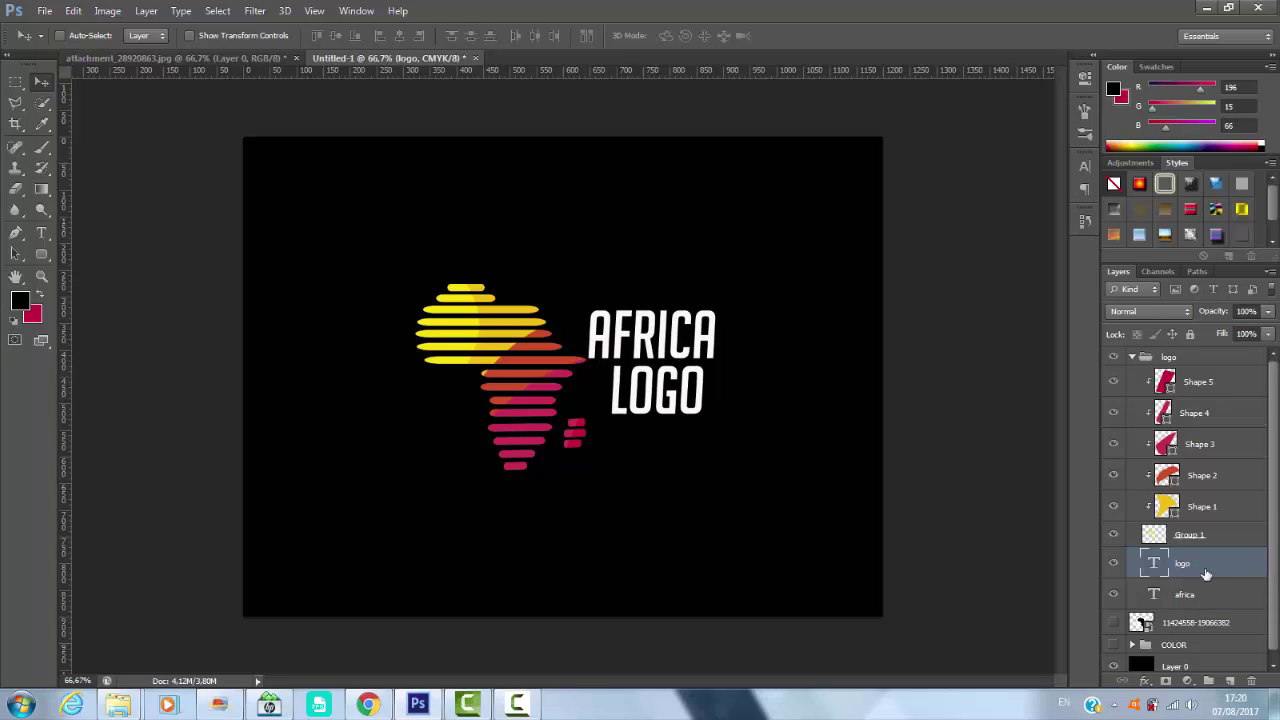
key(Down)
key(Down)
key(Down)
key(Down)
key(Down)
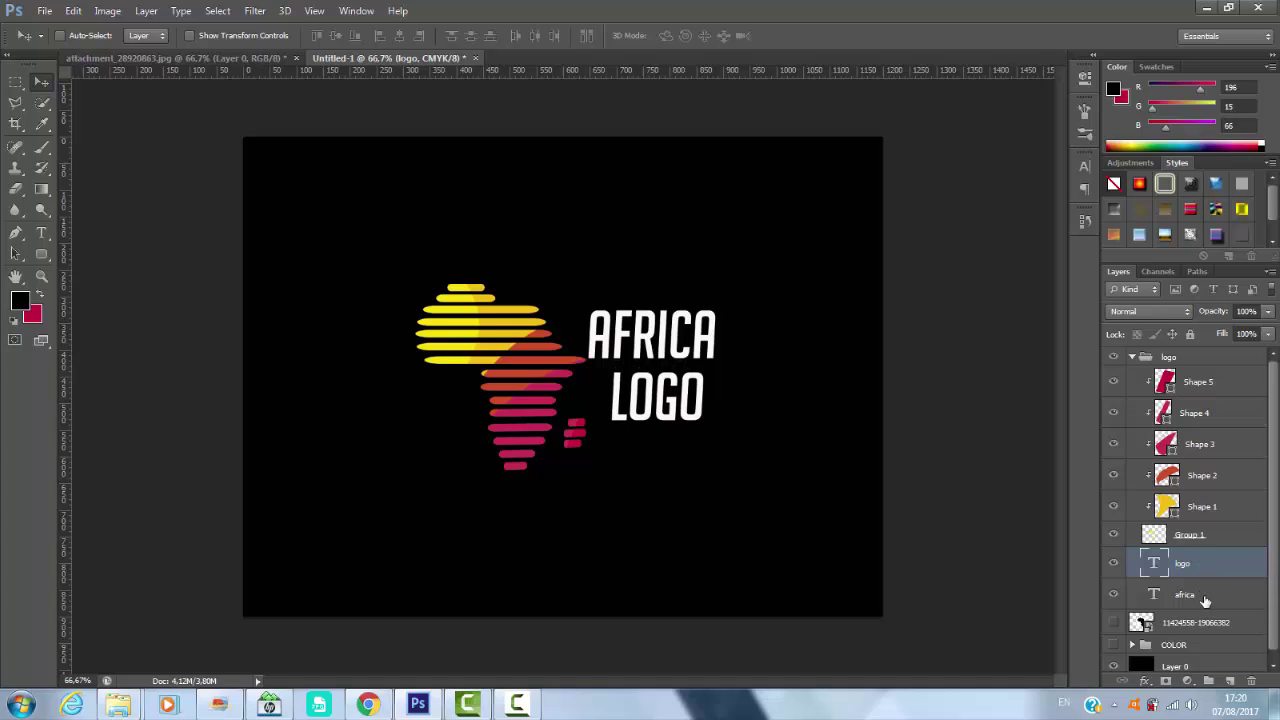
click(1204, 597)
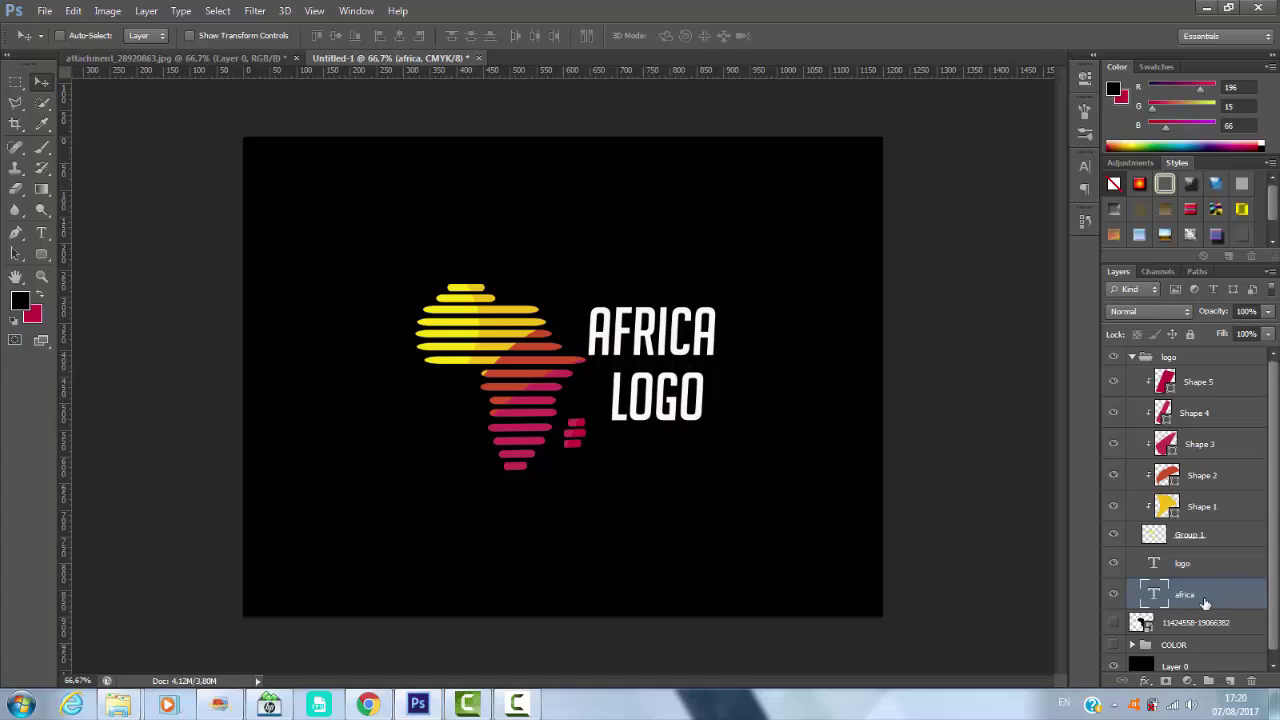
shift+click(1208, 573)
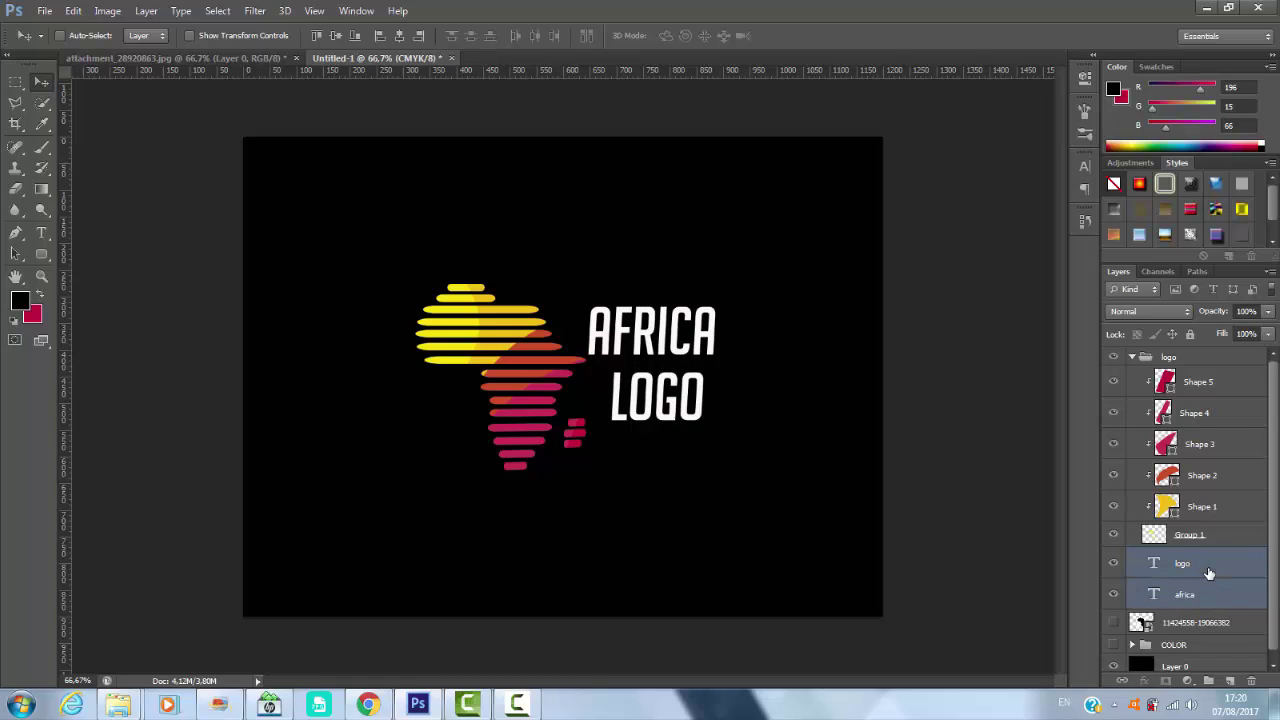
key(Up)
key(Up)
key(Up)
key(Up)
key(Up)
key(Up)
key(Up)
key(Up)
key(Up)
key(Up)
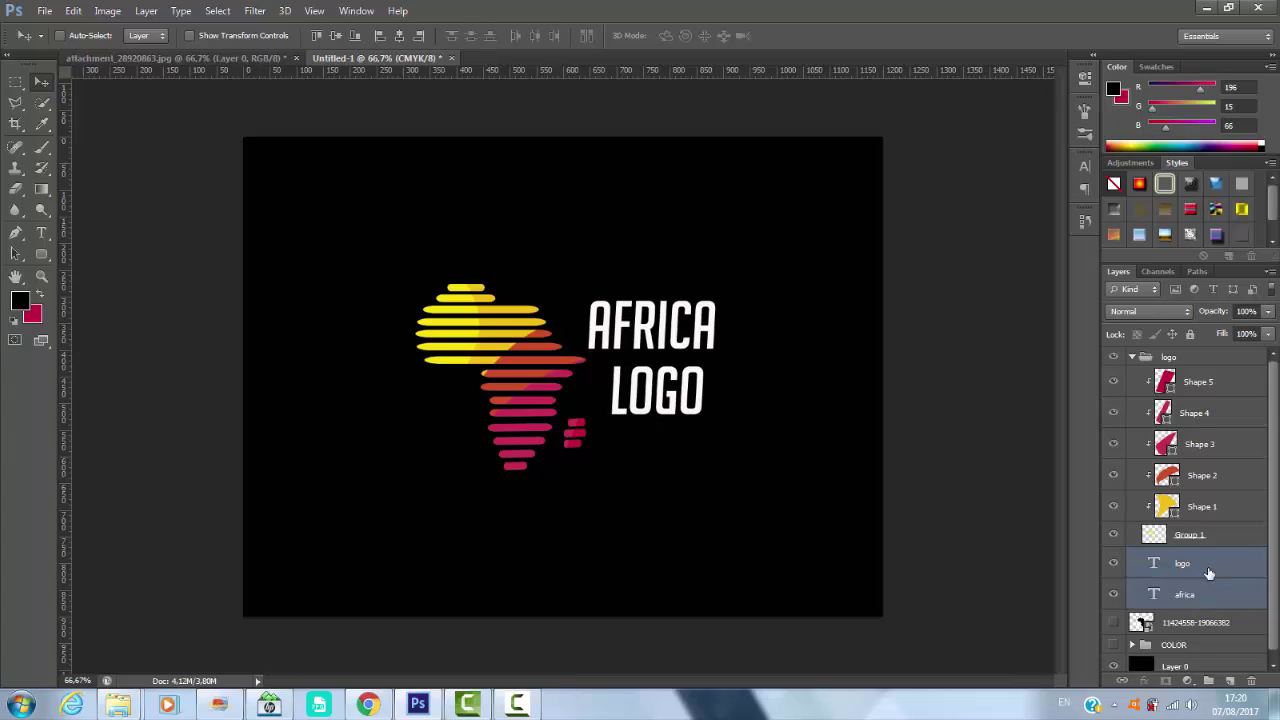
key(Up)
key(ctrl+s)
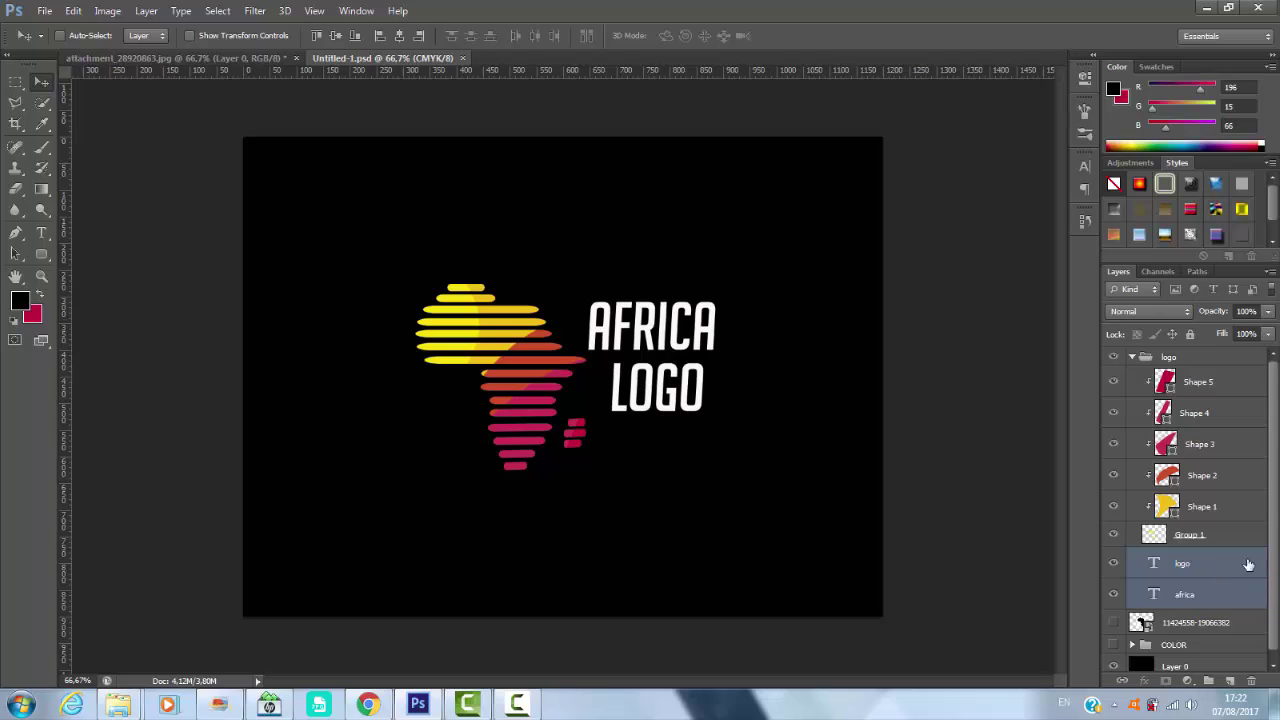
- Scale Group 1 and the map shape layers down to about 92.6%
click(1220, 535)
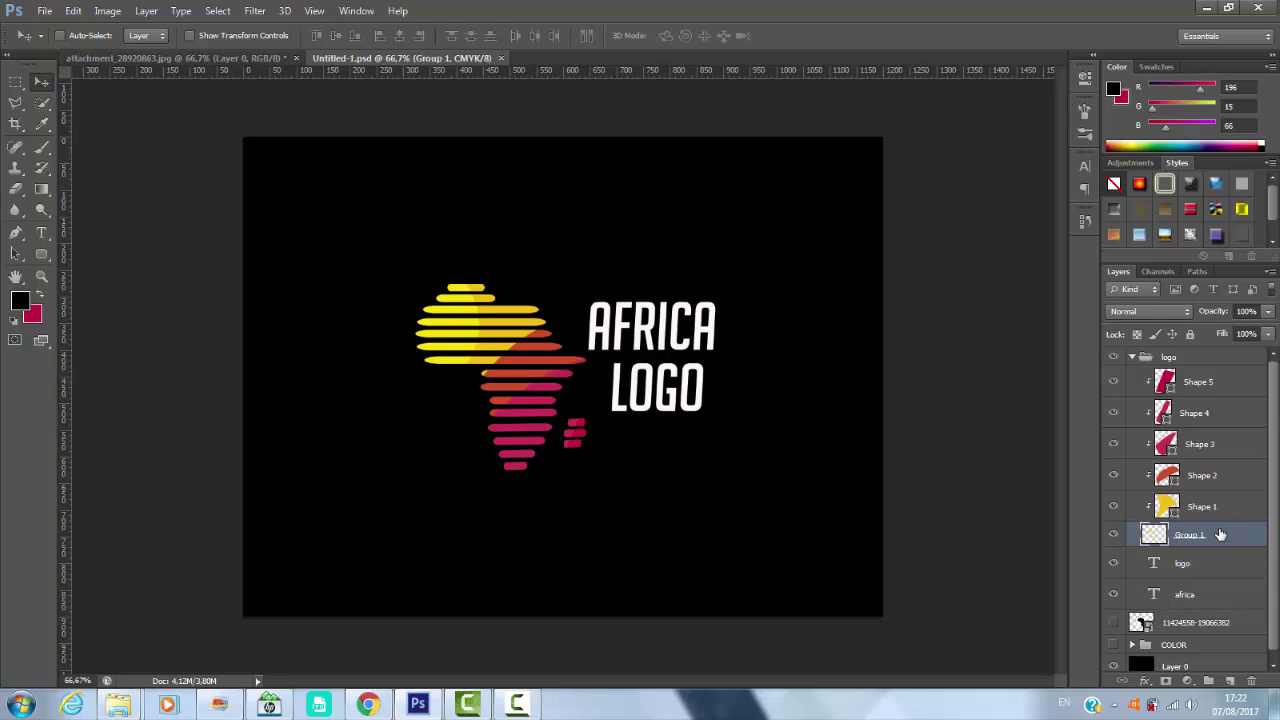
shift+click(1214, 387)
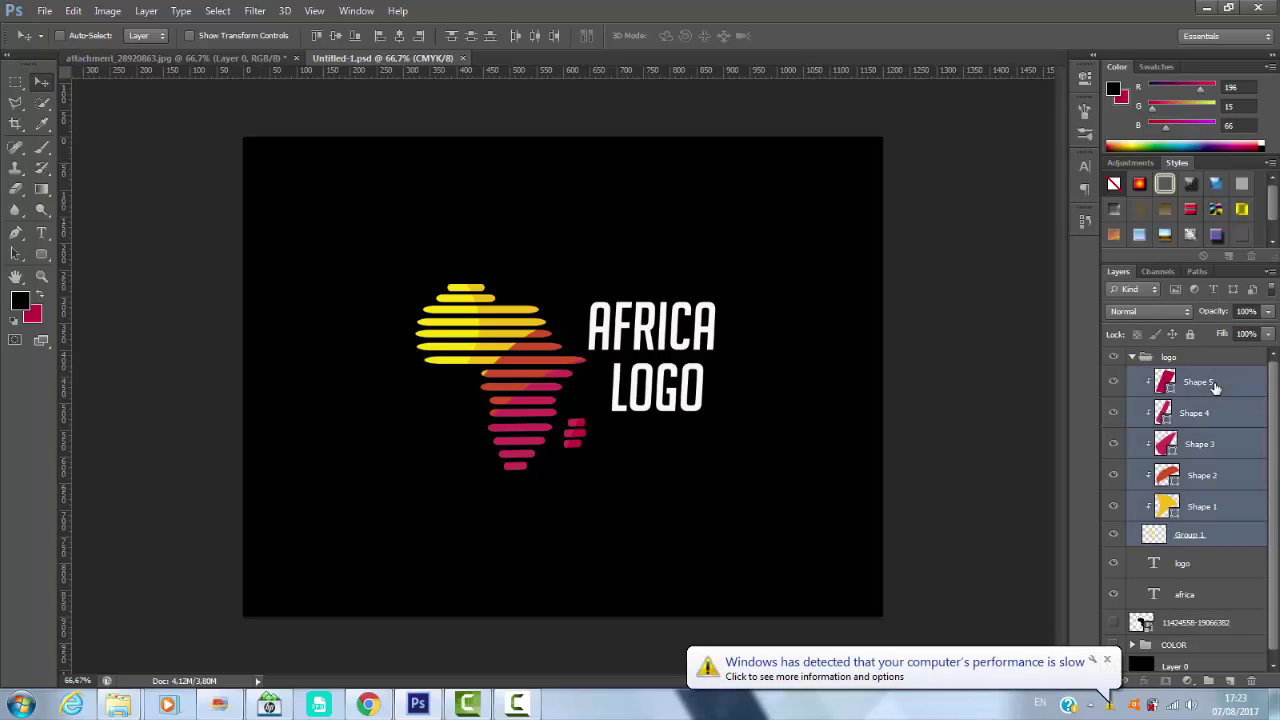
key(ctrl+t)
drag(613, 486, 598, 471)
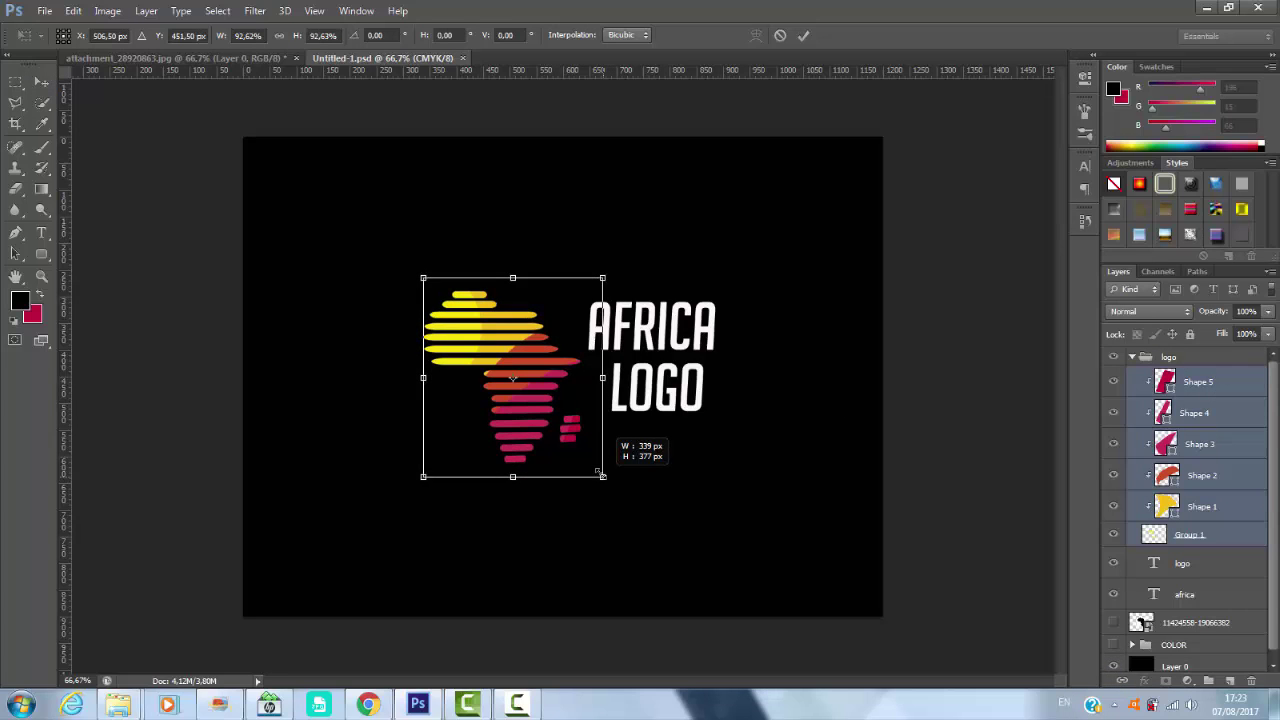
click(803, 35)
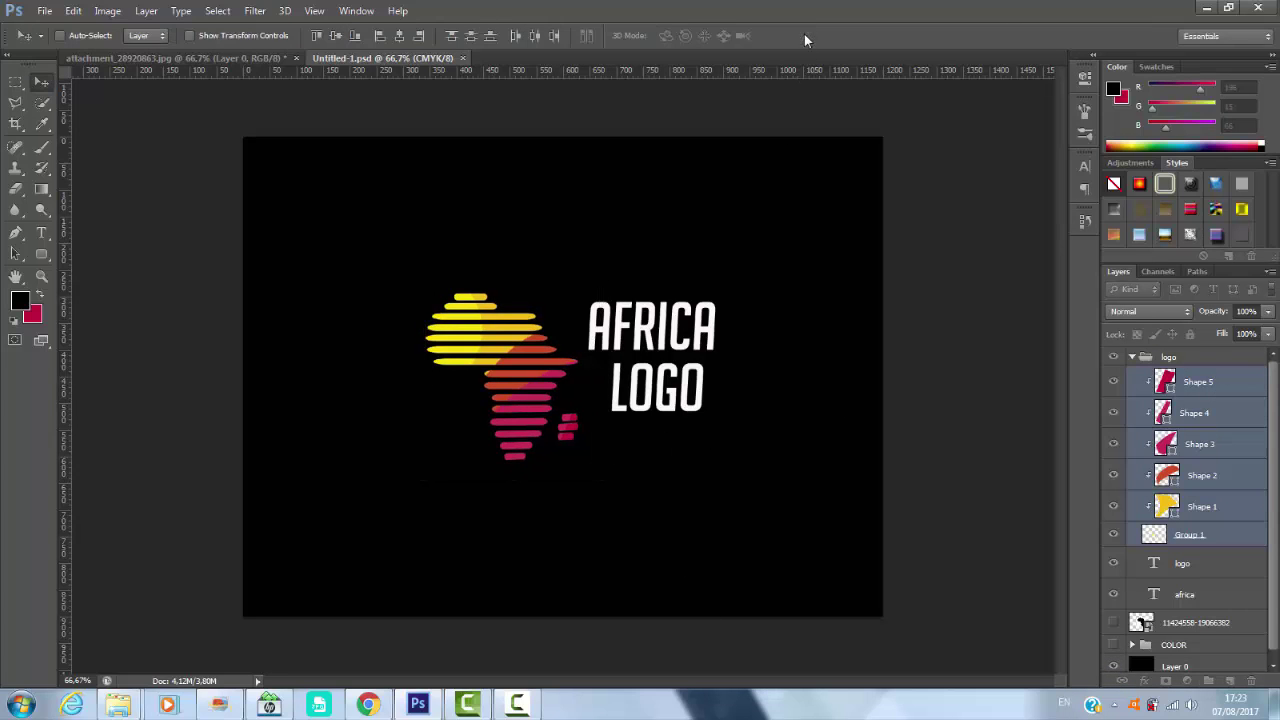
click(1221, 568)
shift+click(1212, 597)
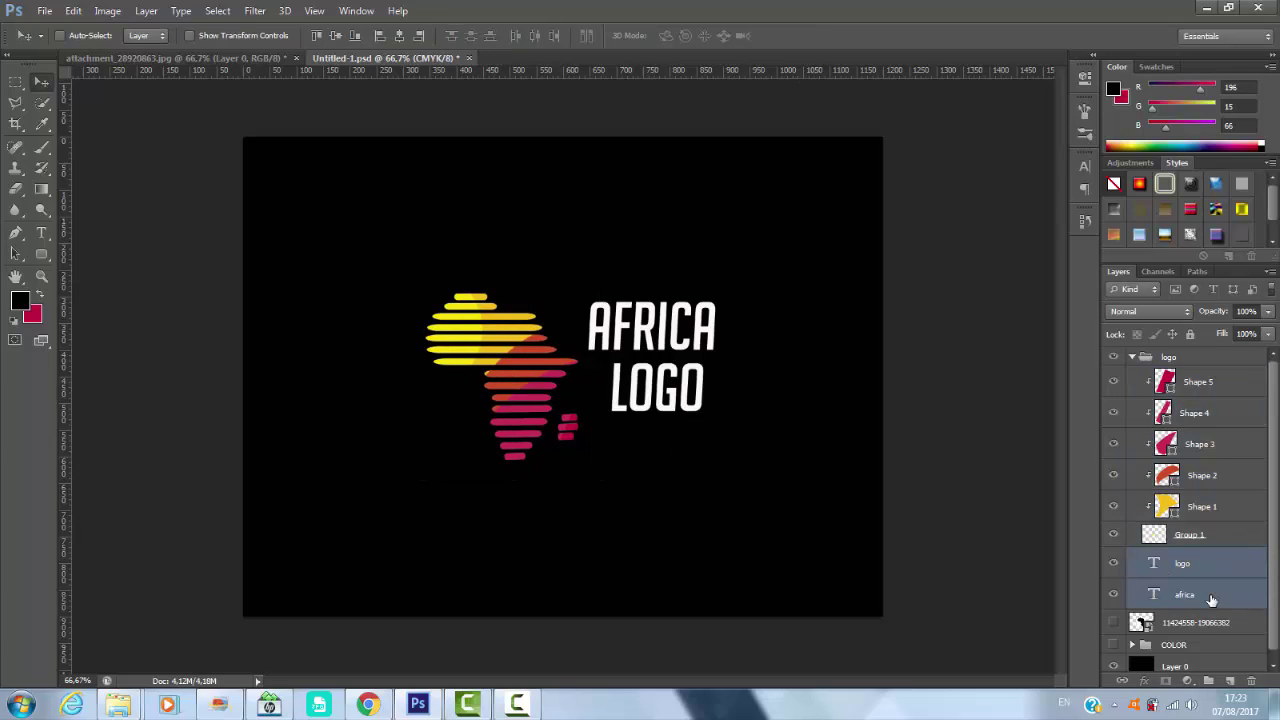
- Nudge the AFRICA LOGO text down and left, then set its size to 24 pt
key(Down)
key(Down)
key(Down)
key(Left)
key(Left)
key(Left)
key(Left)
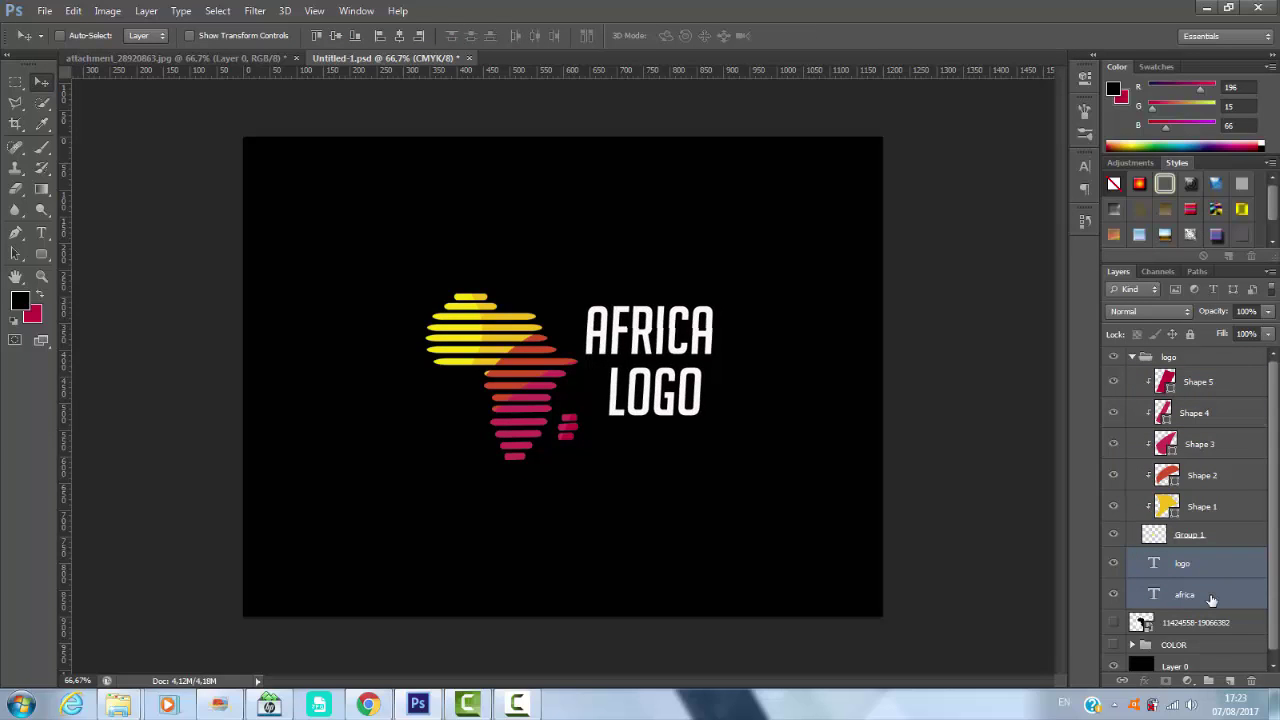
key(Left)
key(Left)
key(Left)
key(Left)
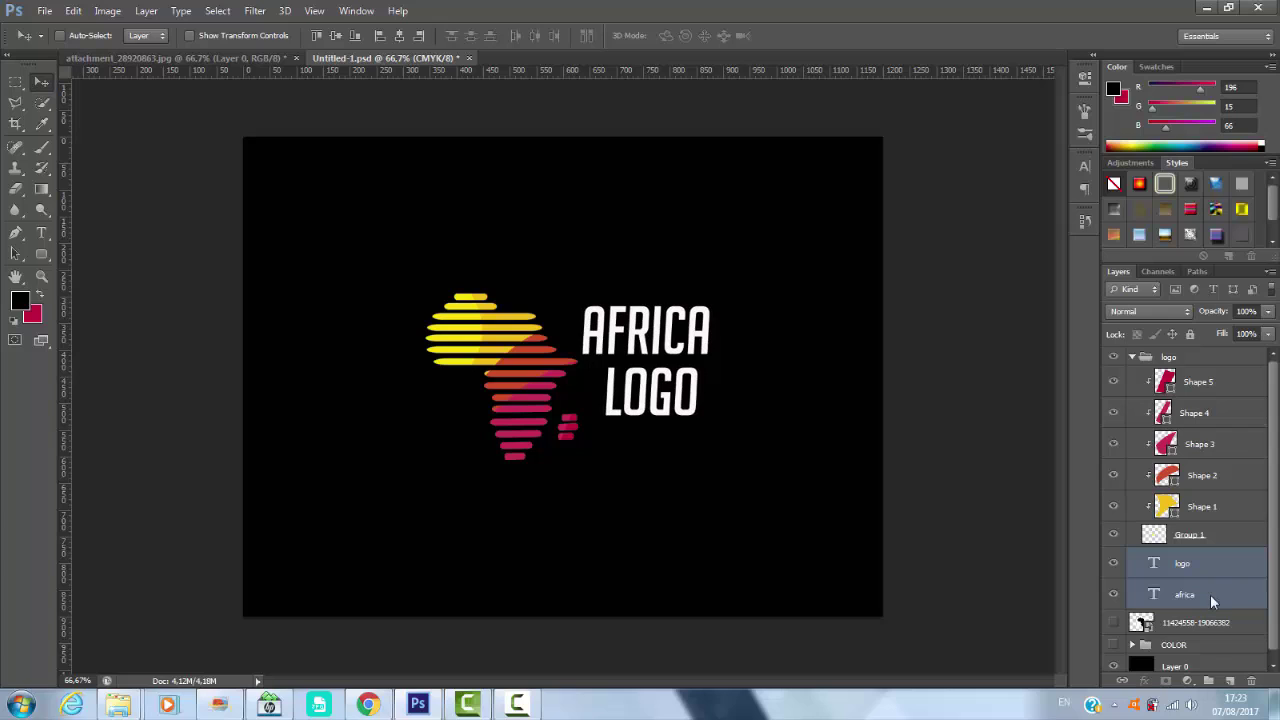
key(t)
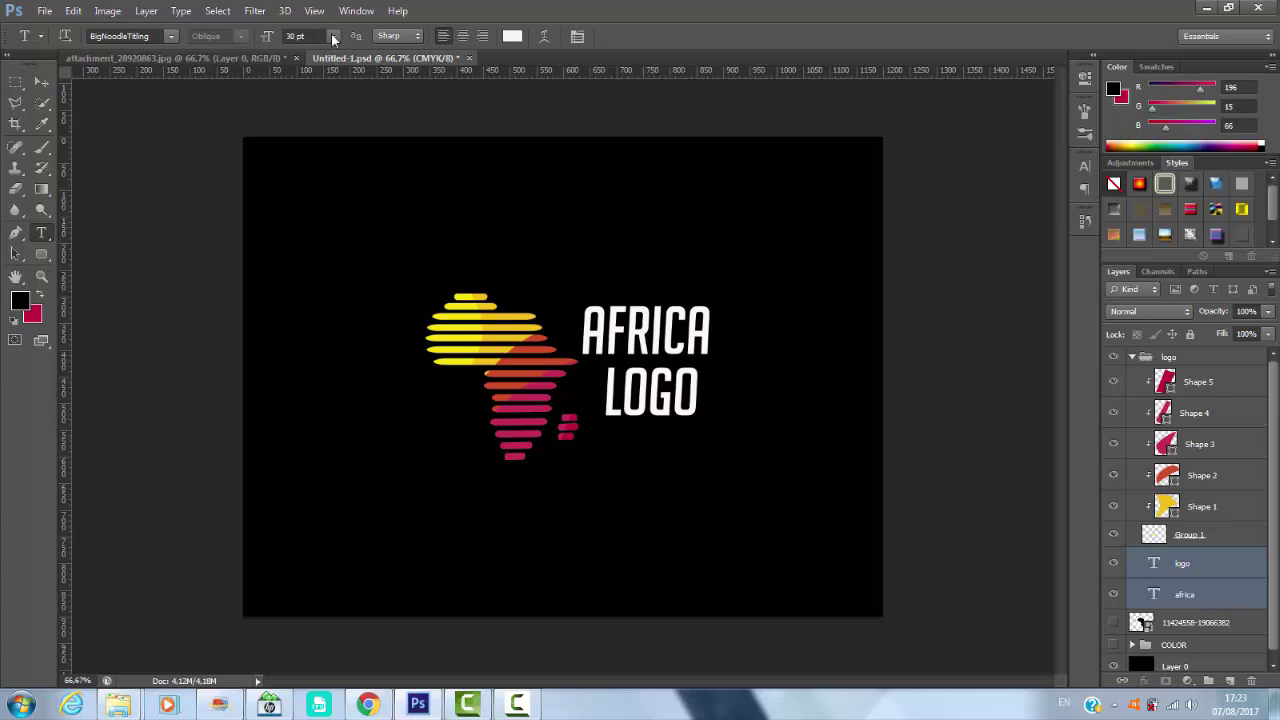
click(333, 36)
click(320, 219)
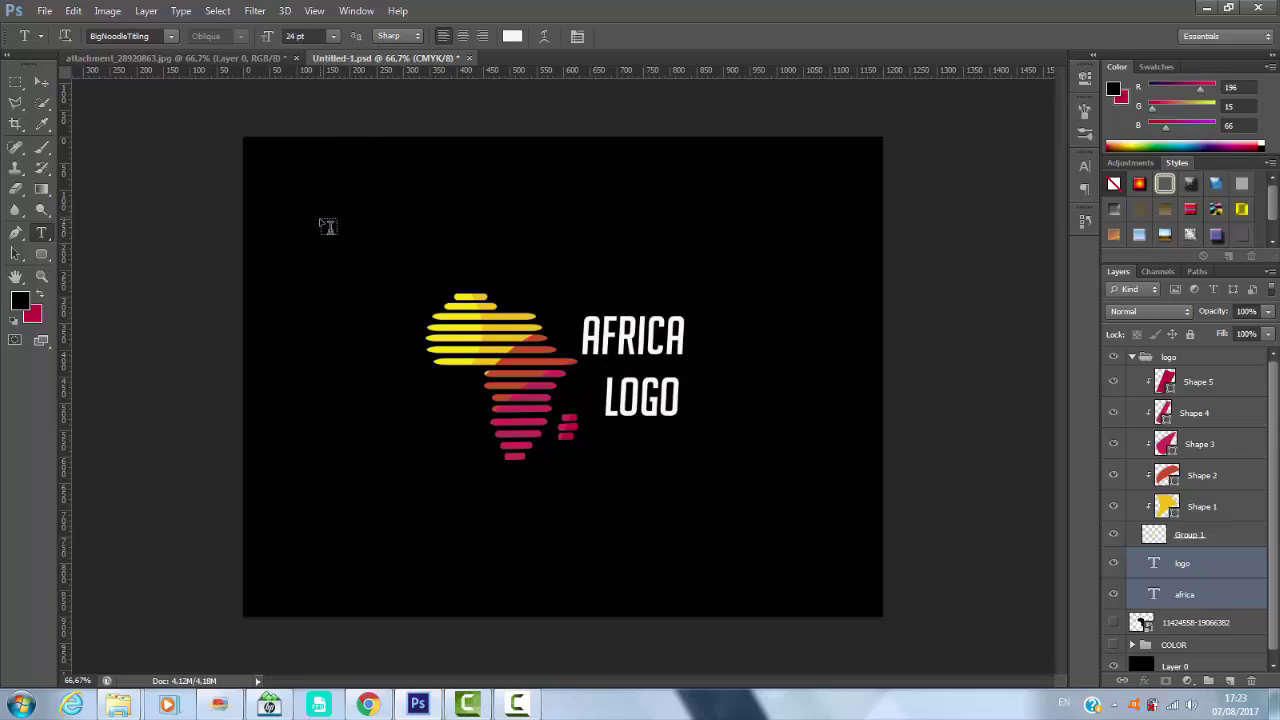
- Select only the LOGO text layer and shift it up and left under AFRICA
click(47, 83)
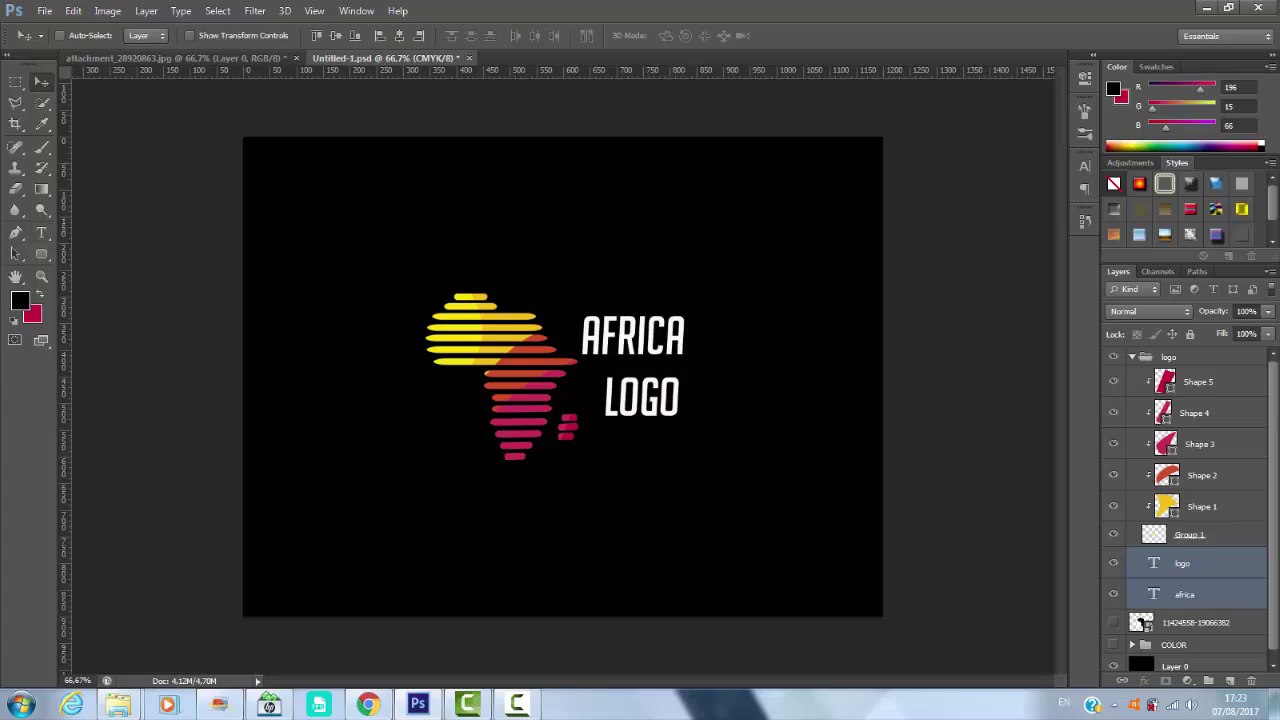
click(1201, 564)
key(Up)
key(Up)
key(Up)
key(Up)
key(Up)
key(Up)
key(Up)
key(Up)
key(Up)
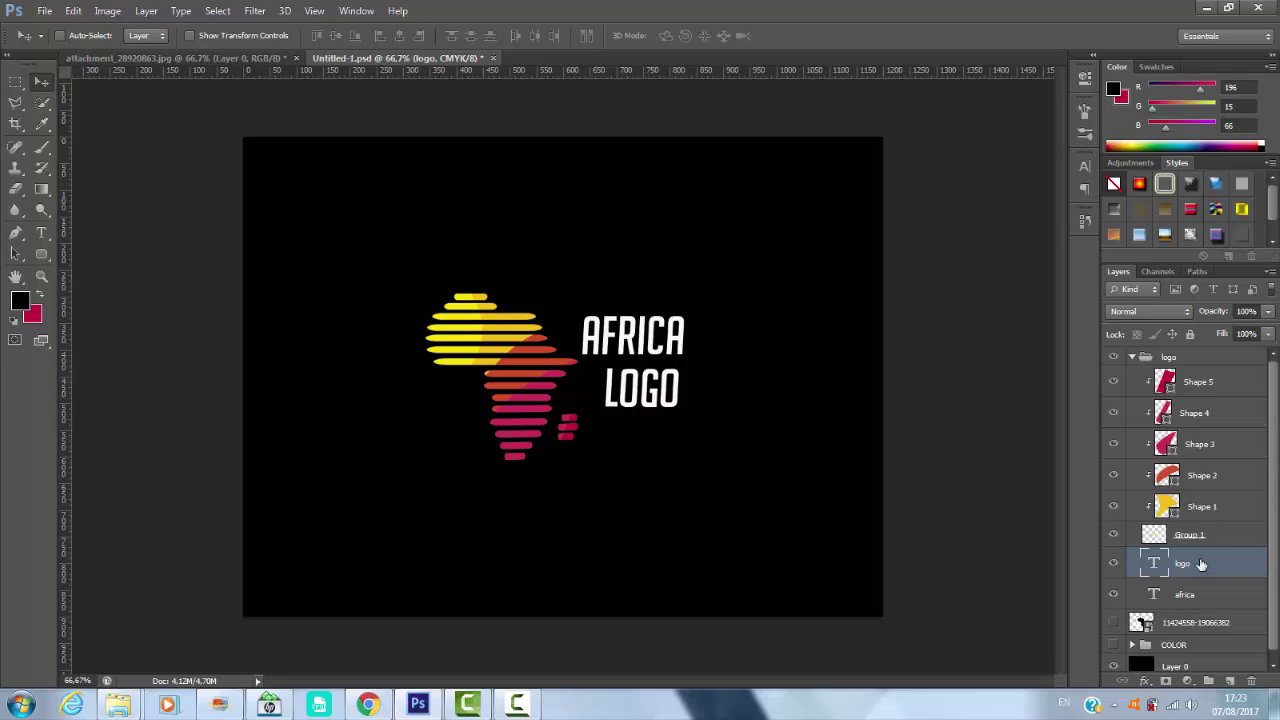
key(Up)
key(Up)
key(Up)
key(Left)
key(Left)
key(Left)
key(Left)
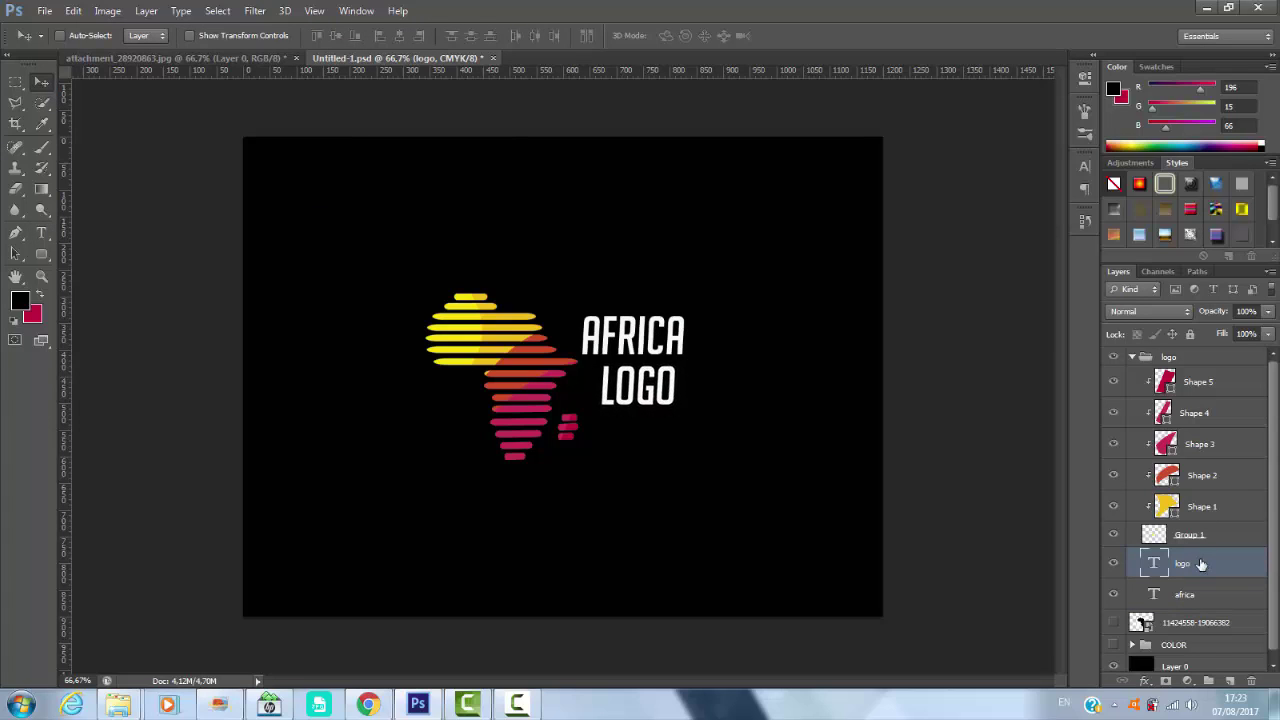
key(Up)
key(Up)
key(Left)
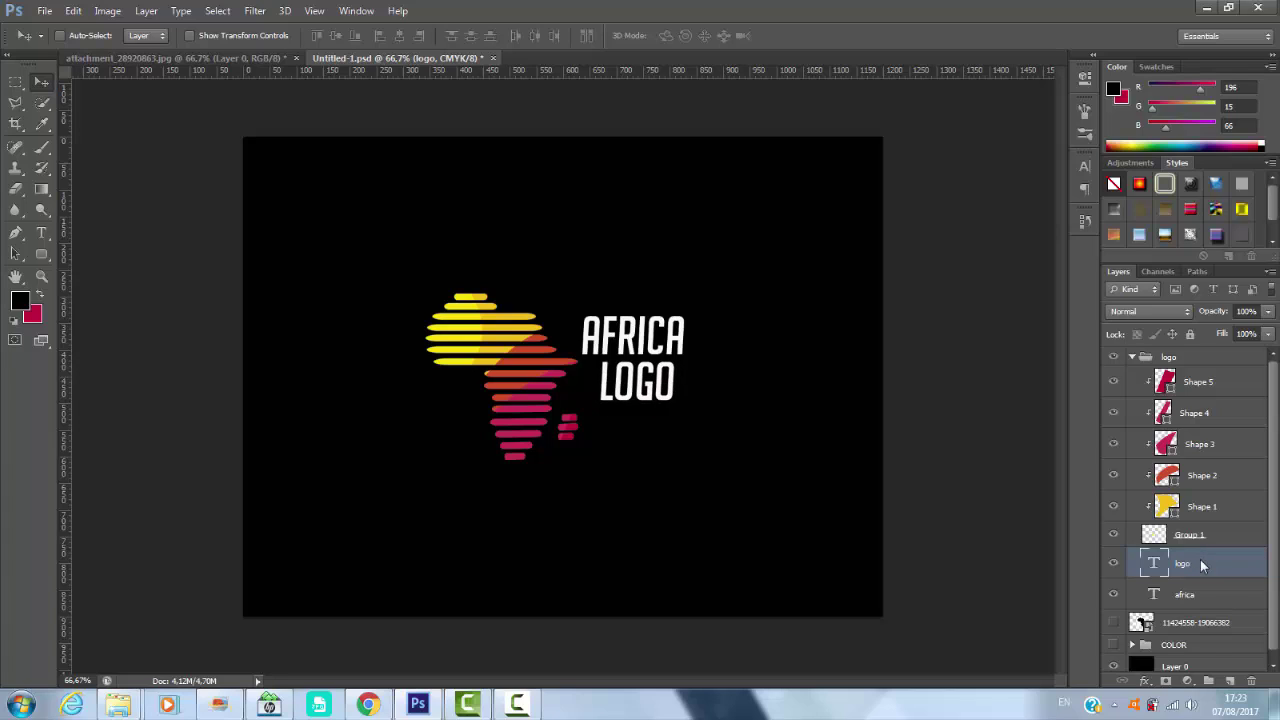
- Widen the LOGO letter tracking to 50 in the Character panel
click(1085, 166)
click(1051, 219)
click(1041, 390)
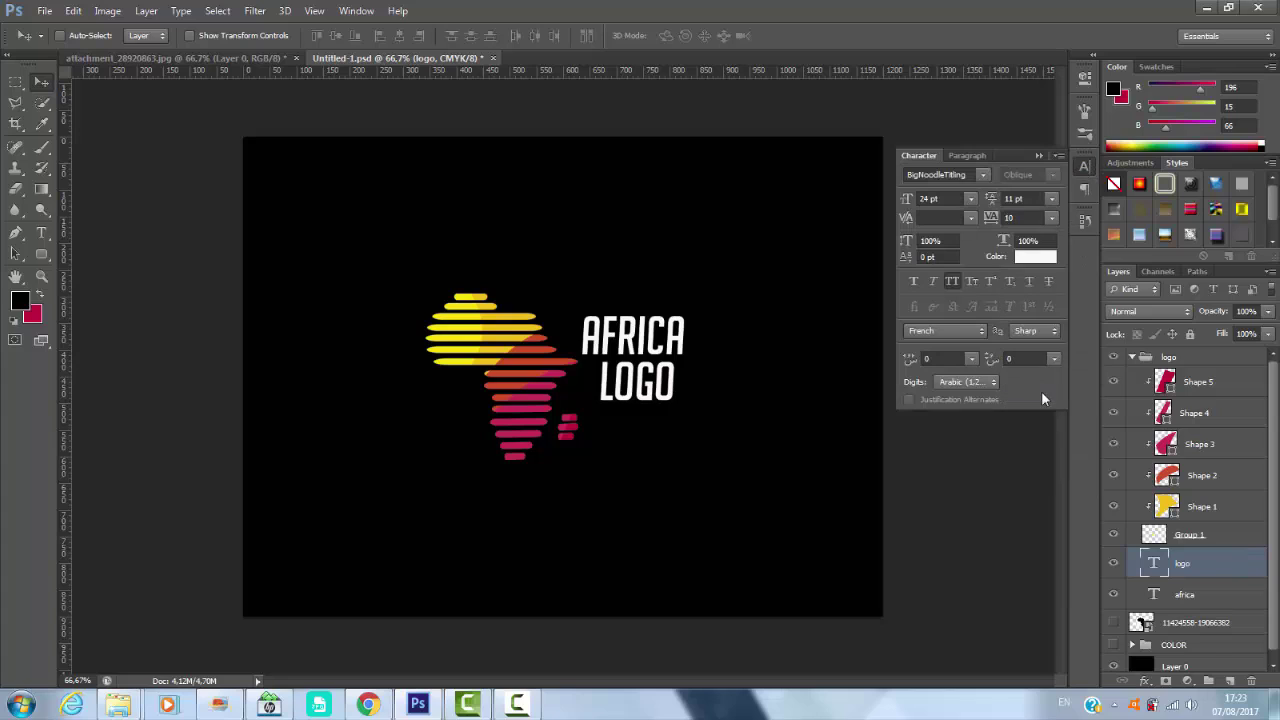
click(1051, 218)
click(1050, 427)
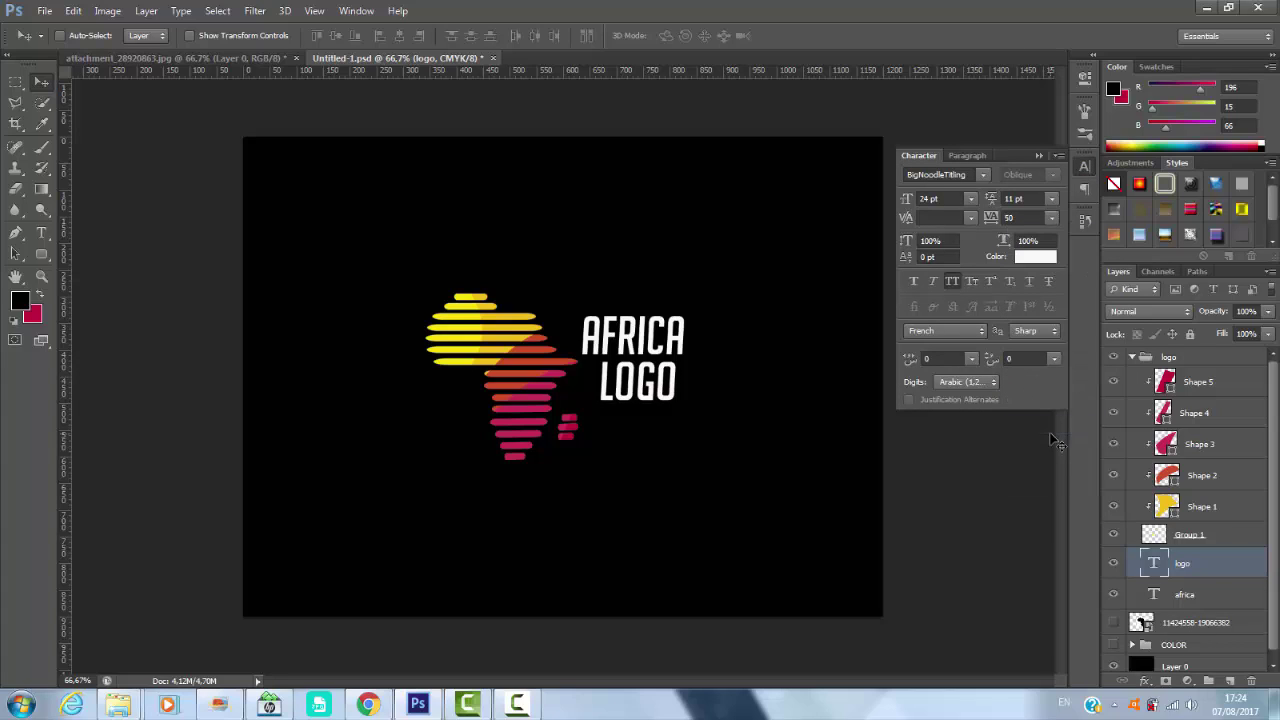
click(1085, 166)
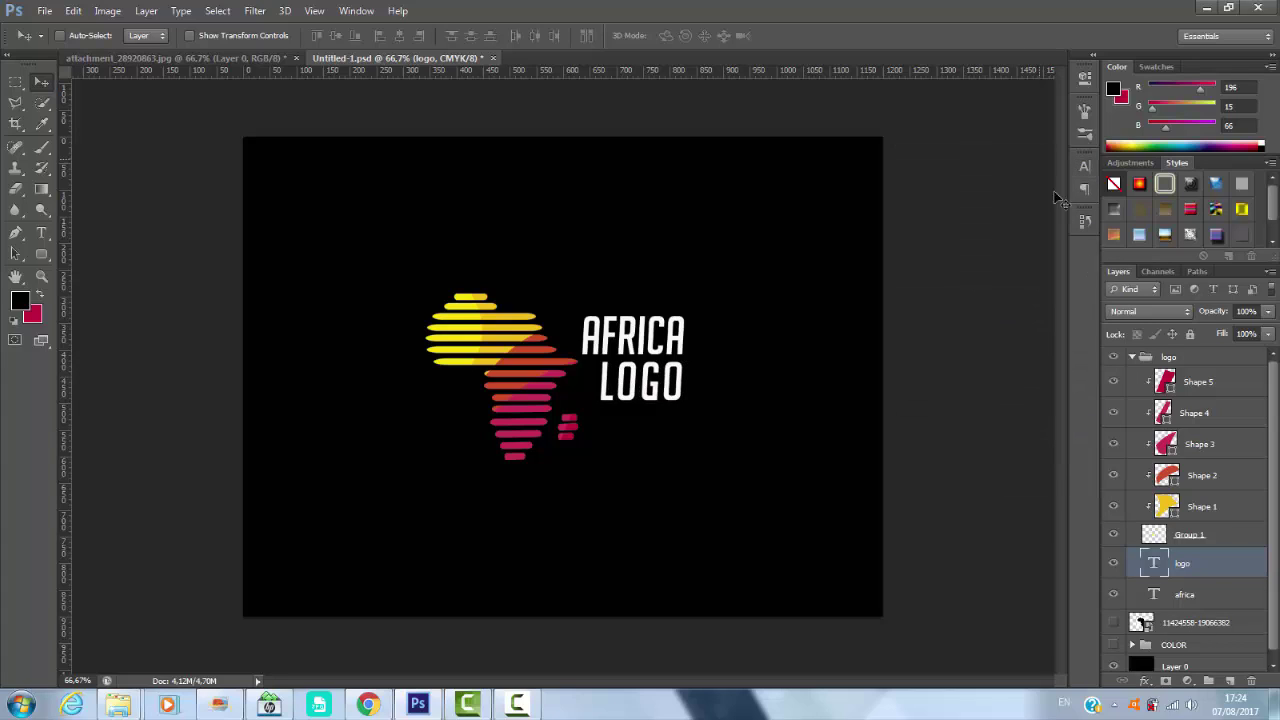
click(1132, 357)
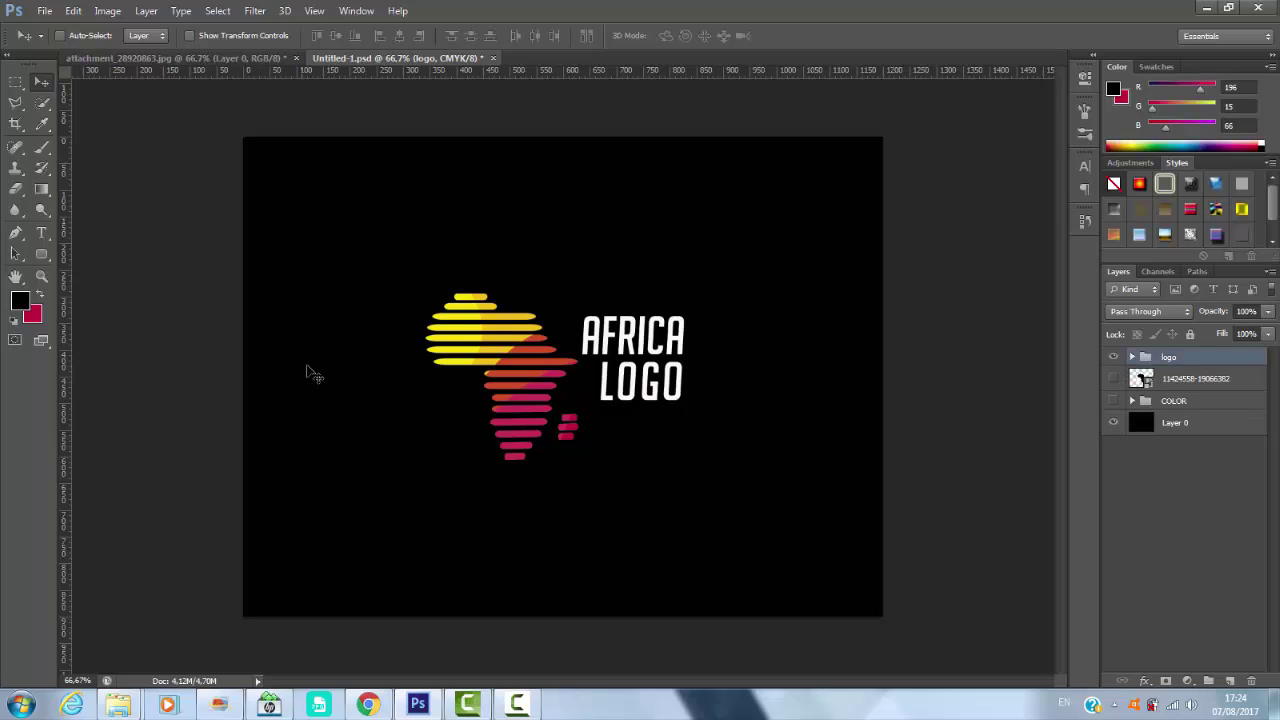